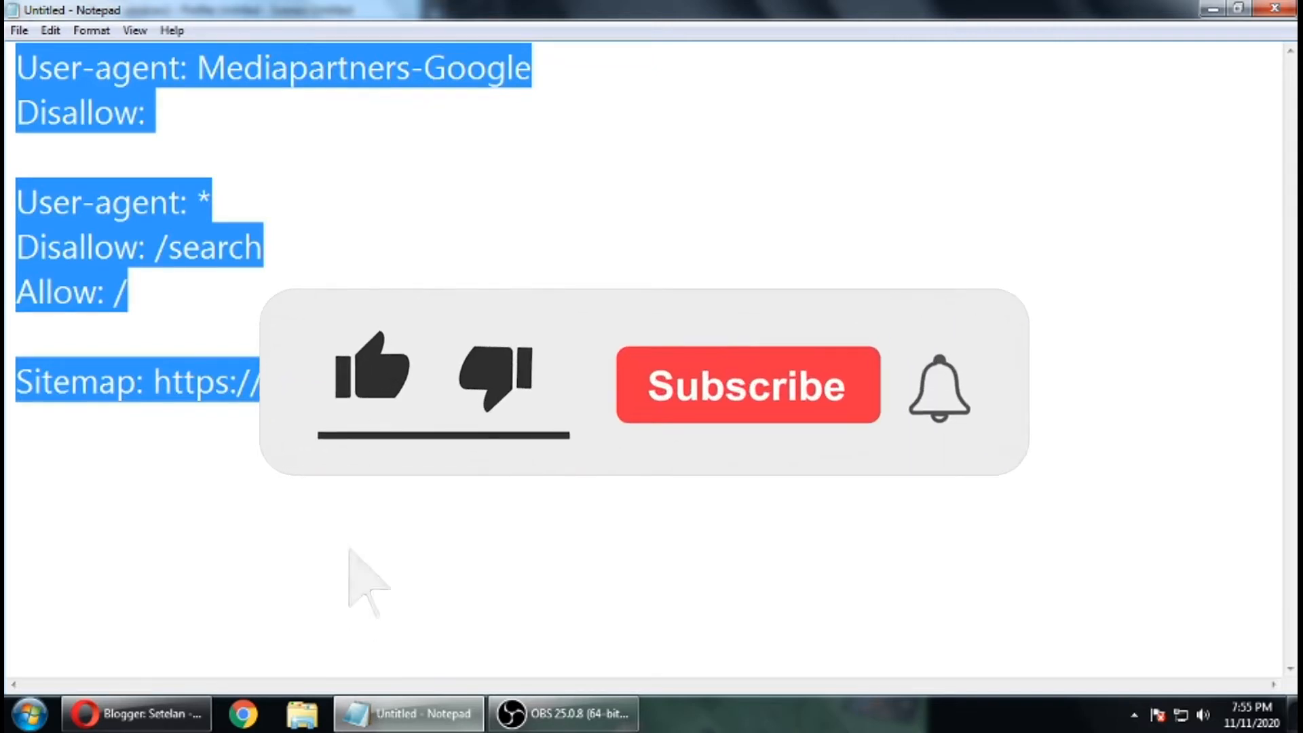
Review the whole robots.txt text, from the first User-agent line down to the Sitemap address
click(16, 335)
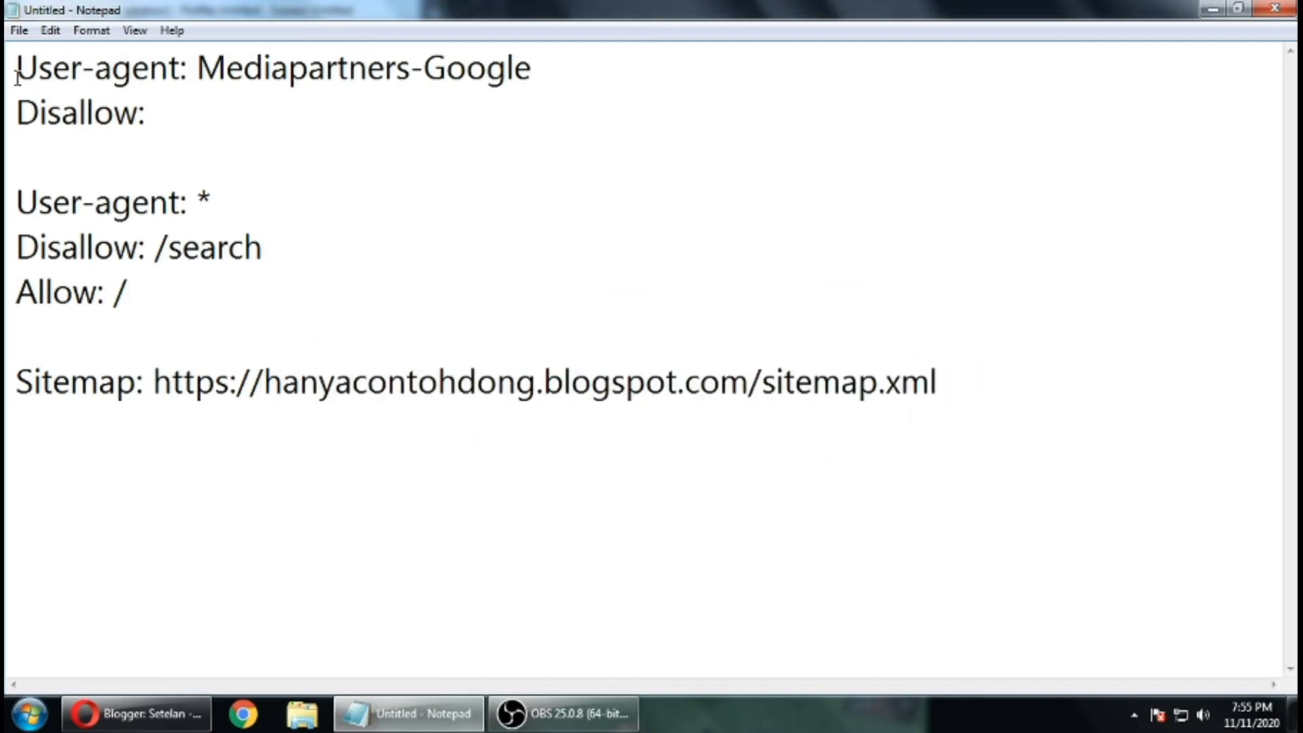
drag(16, 68, 955, 391)
click(393, 229)
drag(14, 58, 1062, 385)
click(838, 305)
drag(947, 379, 10, 73)
click(125, 137)
Examine the Mediapartners-Google user-agent line, its empty Disallow, the wildcard user-agent and the /search Disallow rule
drag(573, 67, 8, 71)
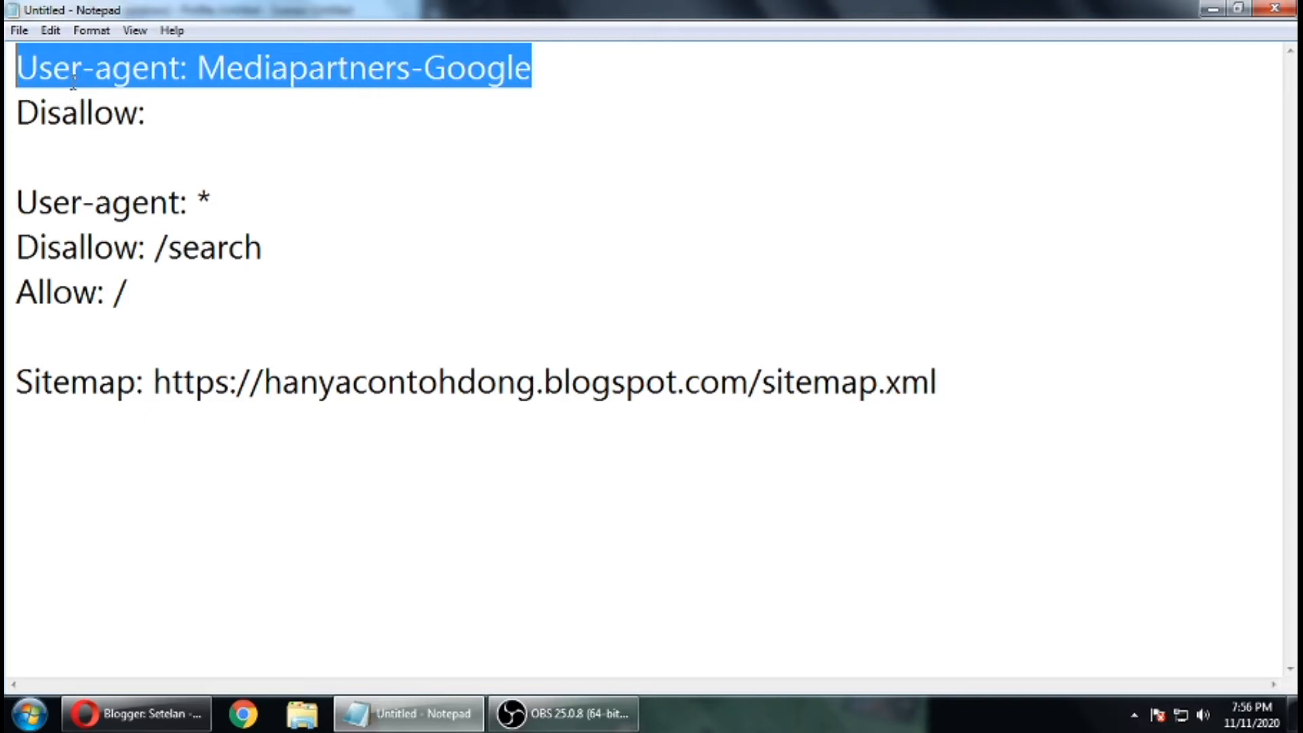
click(169, 71)
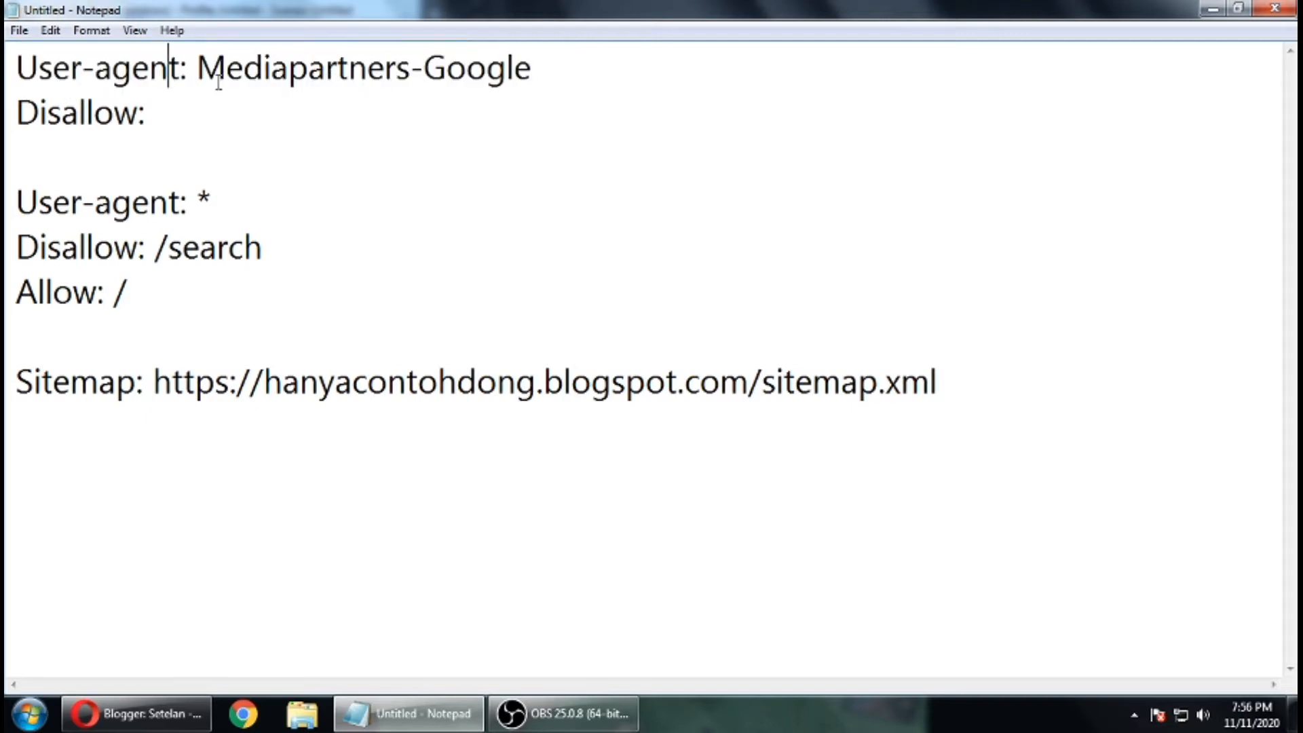
drag(175, 113, 9, 113)
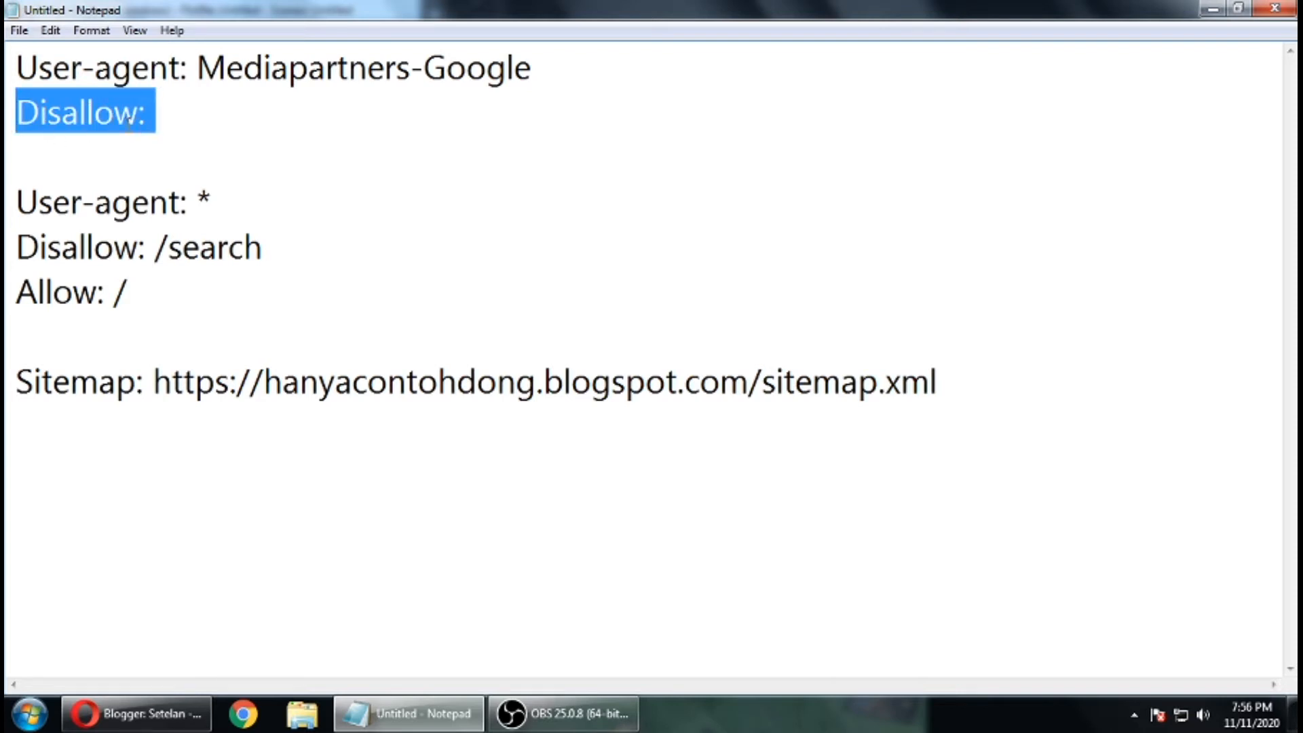
click(176, 117)
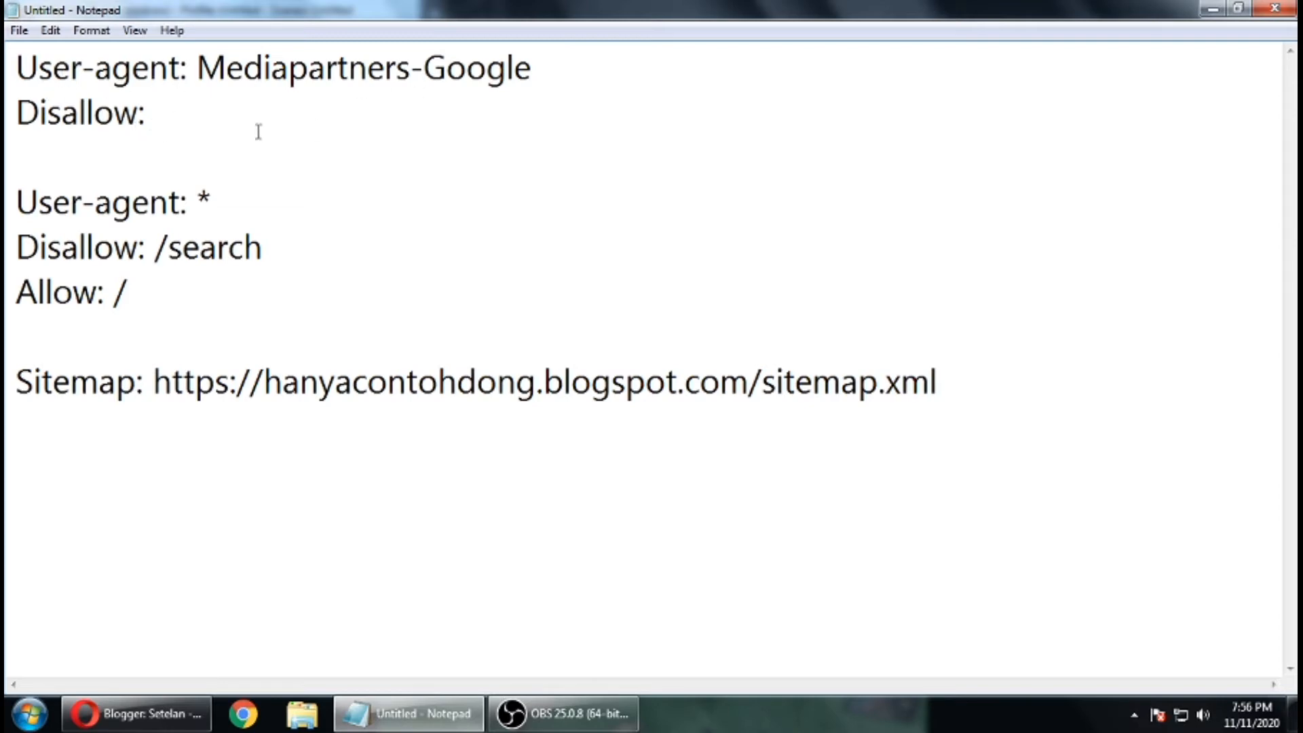
drag(232, 197, 201, 200)
click(307, 166)
drag(16, 247, 150, 246)
click(167, 247)
drag(155, 246, 321, 245)
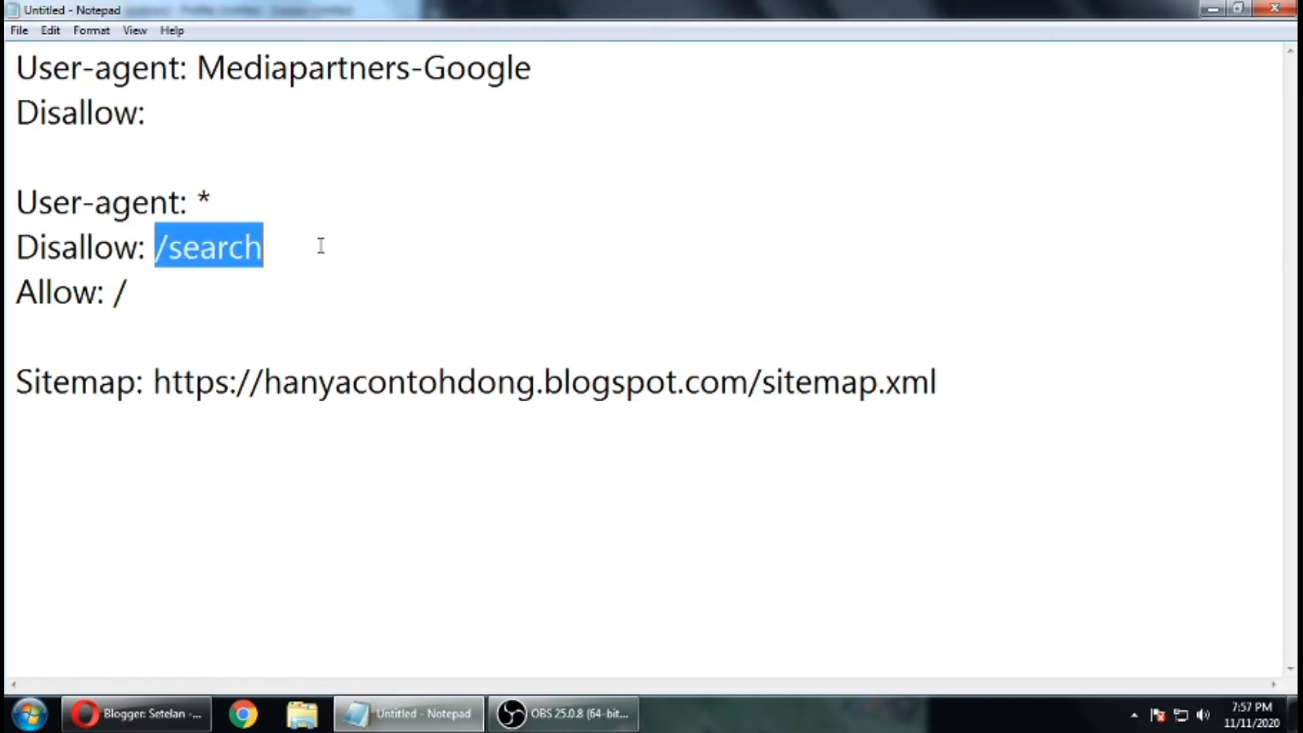
click(321, 245)
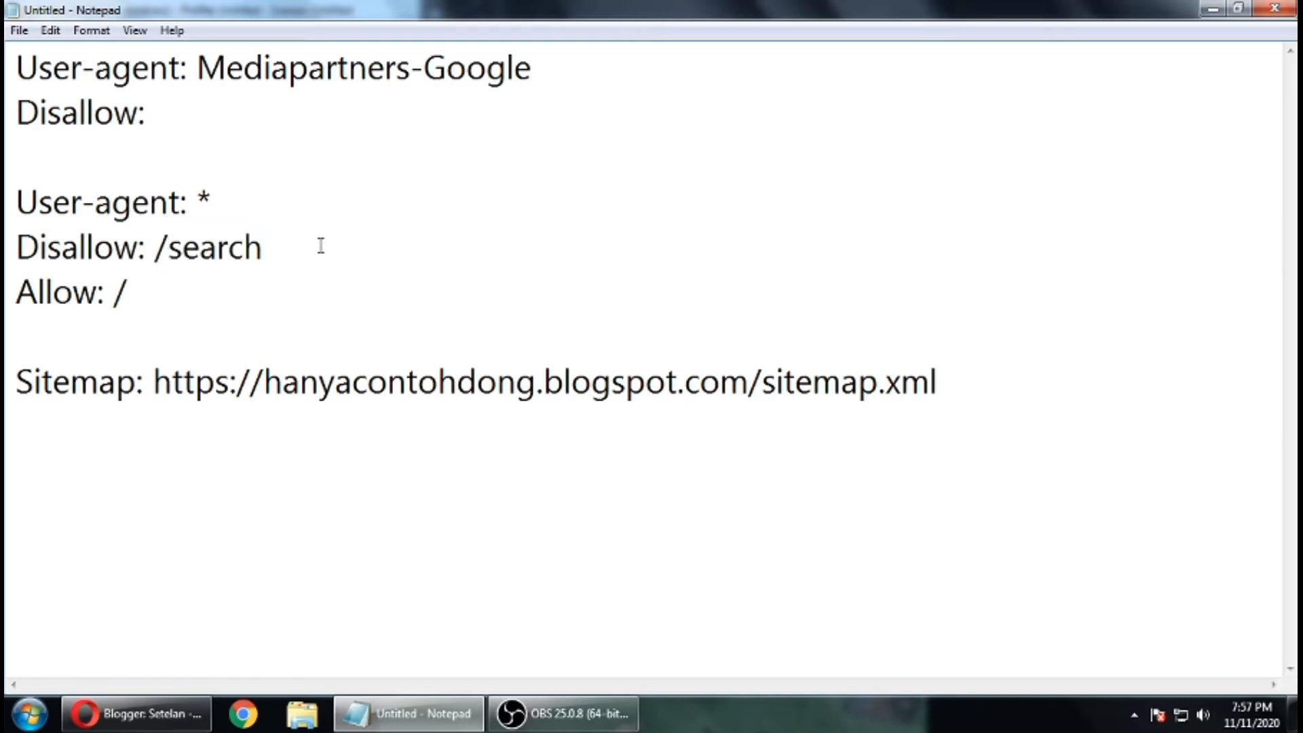
Switch to Opera, view the Hanya Contoh blog from Blogger and show its posts labelled Ikan Hias
click(91, 712)
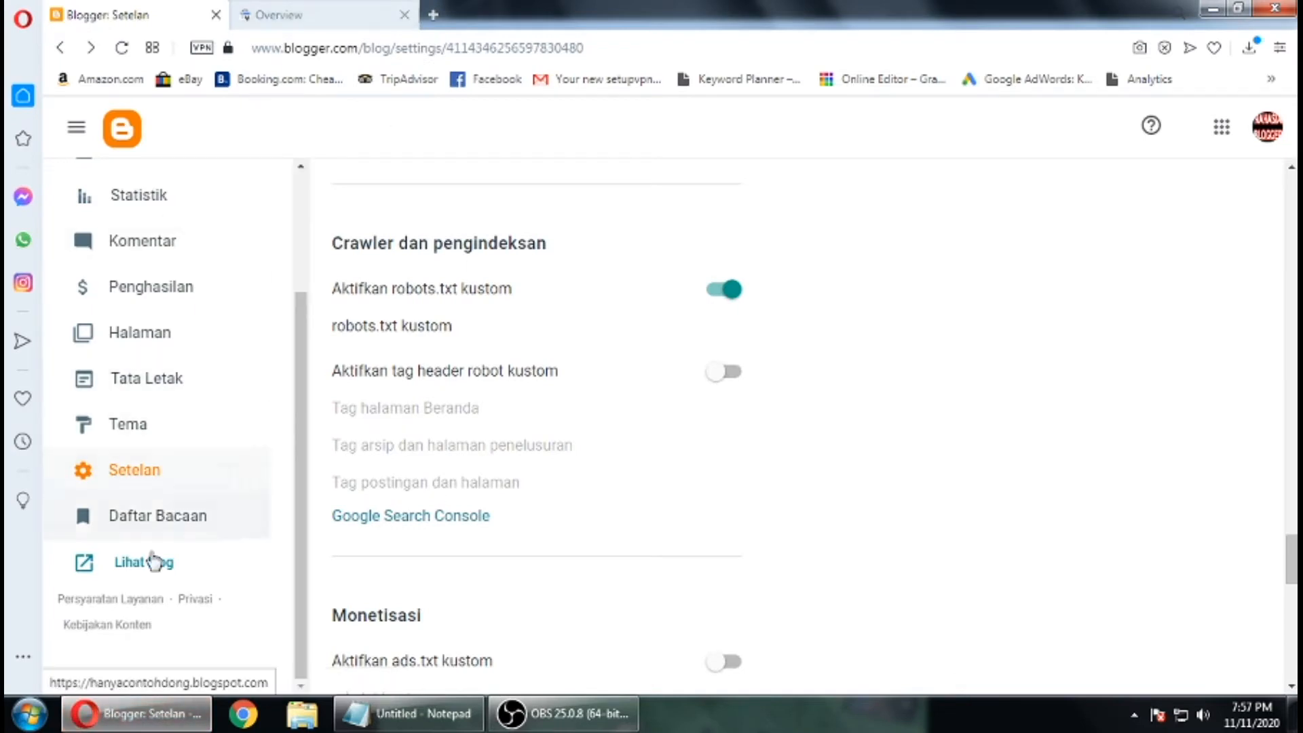
click(130, 572)
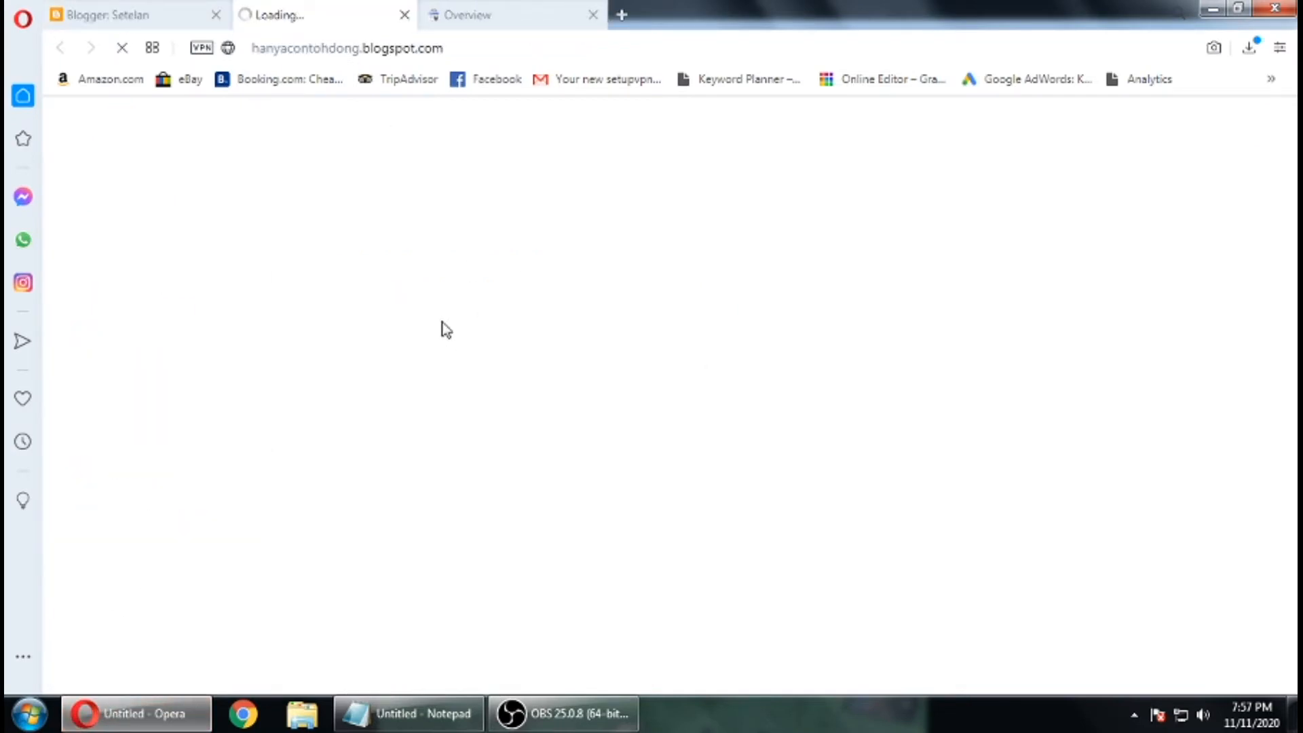
mouse_move(400, 723)
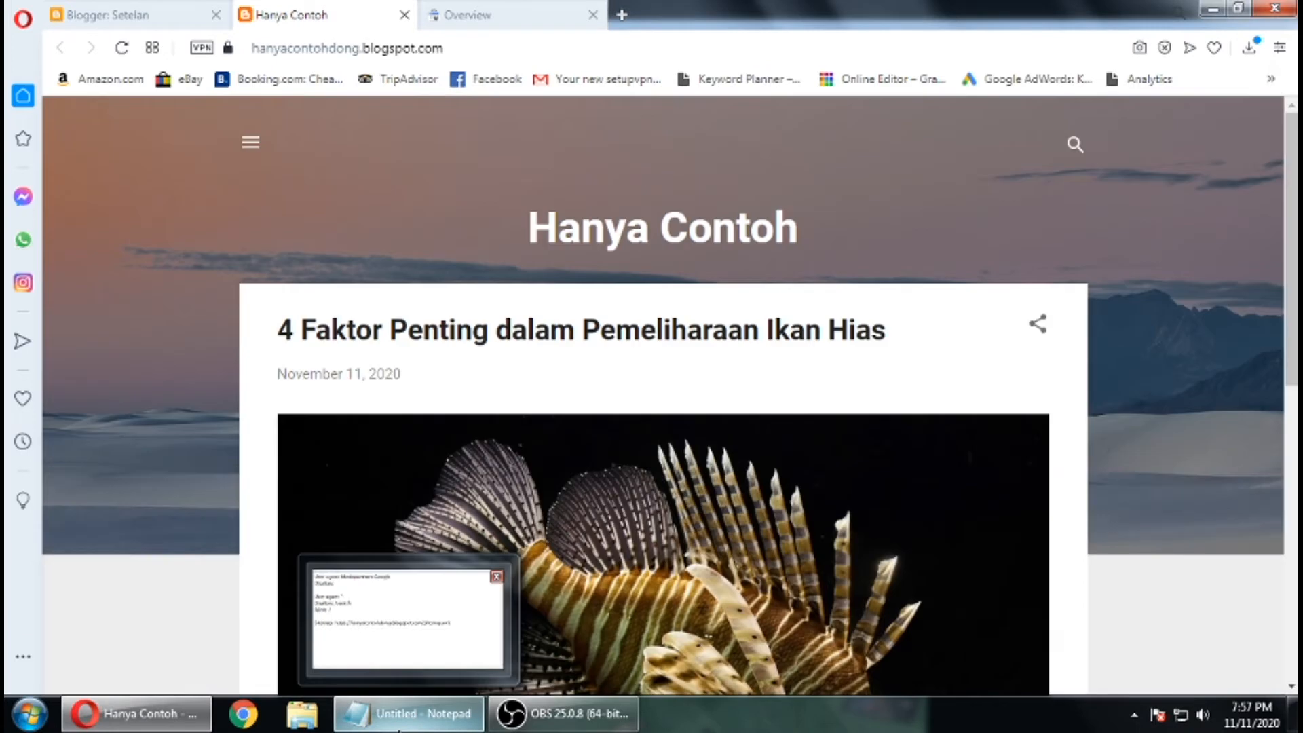
click(254, 143)
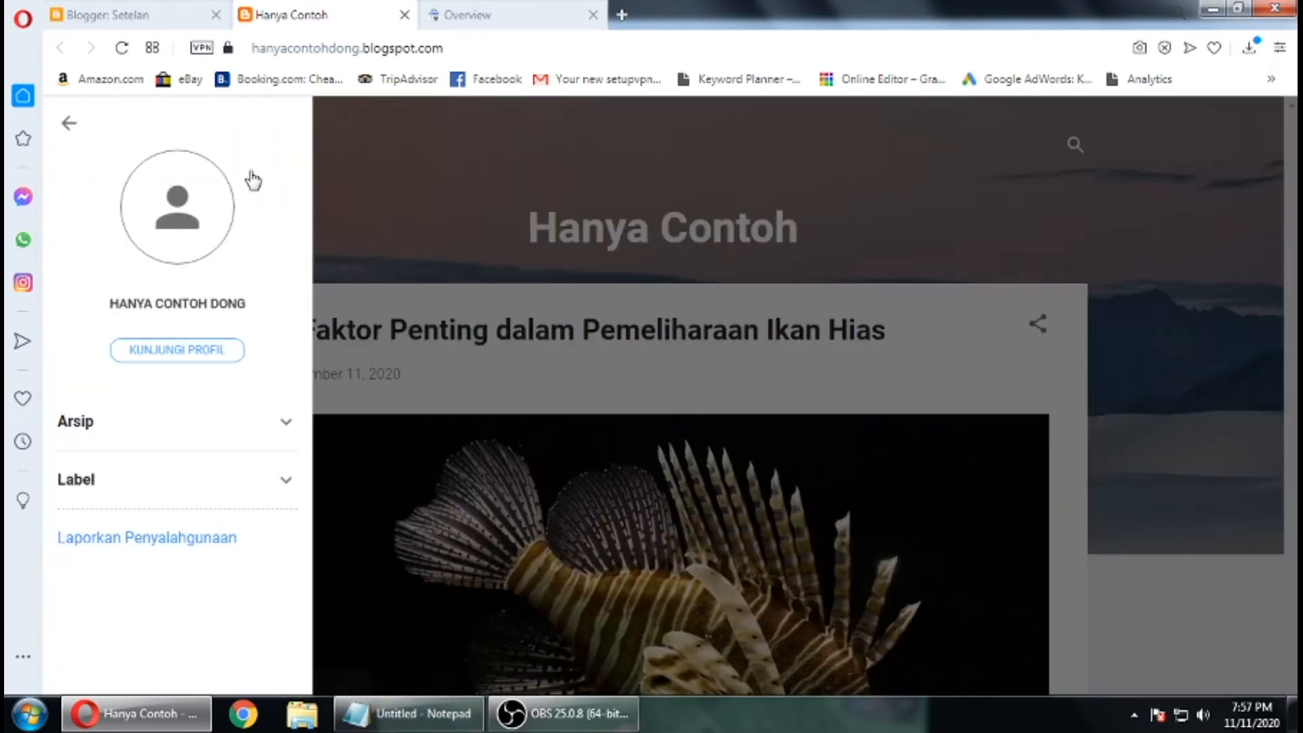
click(139, 490)
click(127, 516)
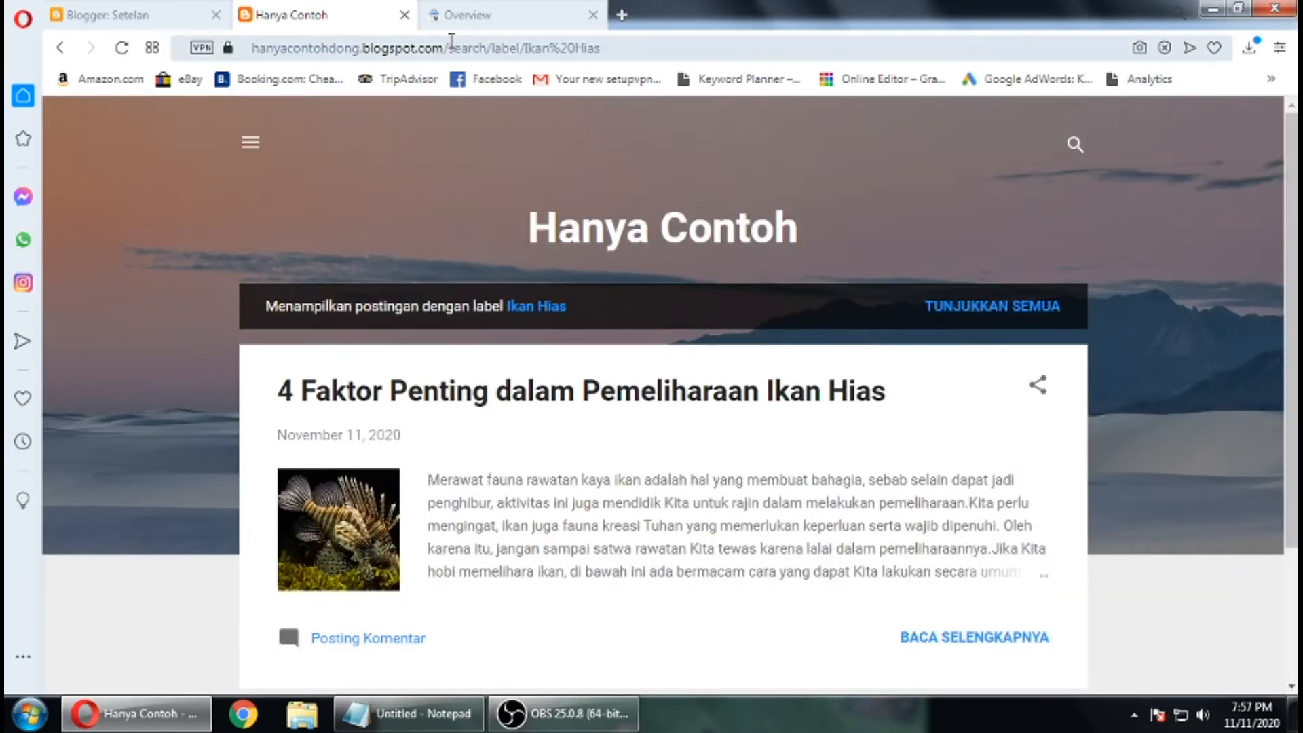
Inspect the "search" part of the label page's web address
click(485, 48)
click(485, 49)
mouse_move(454, 49)
mouse_down()
mouse_move(473, 49)
mouse_move(450, 49)
mouse_up()
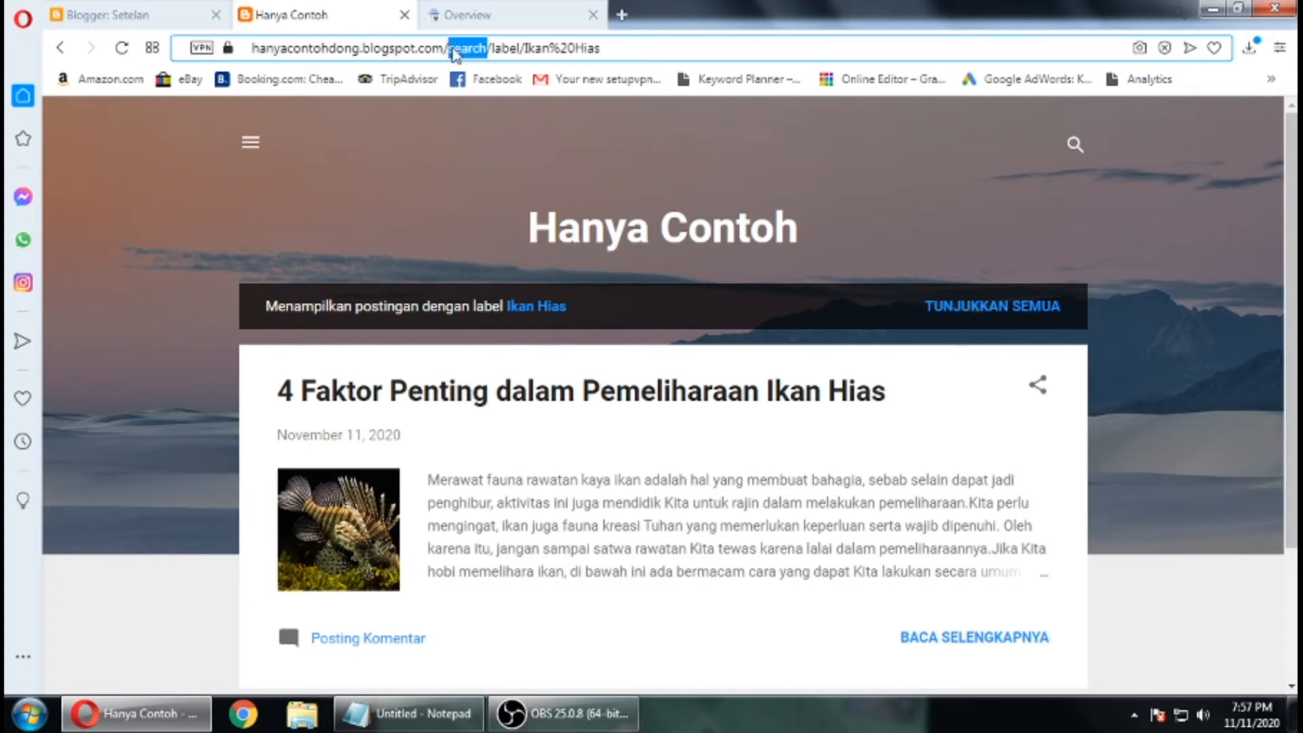
click(486, 48)
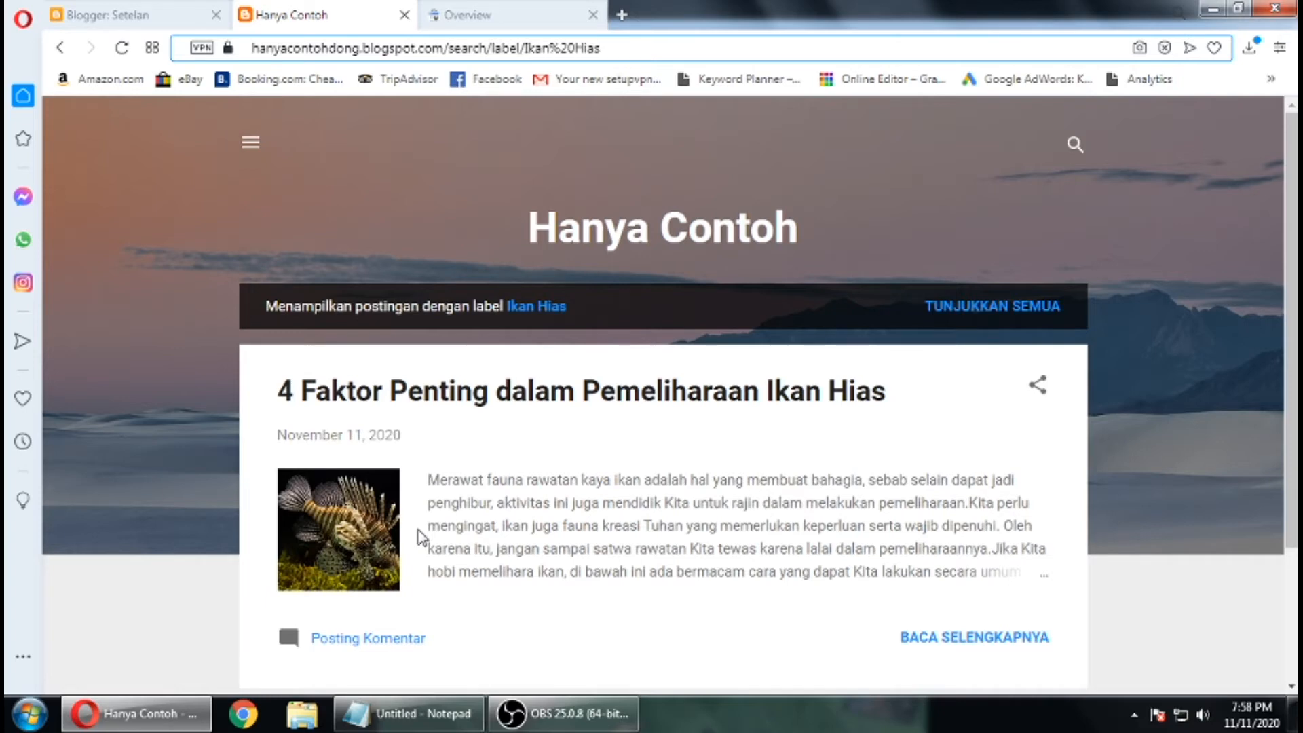
click(443, 49)
click(442, 48)
Search the blog for "ikan" and inspect the web address of the results page
click(1130, 120)
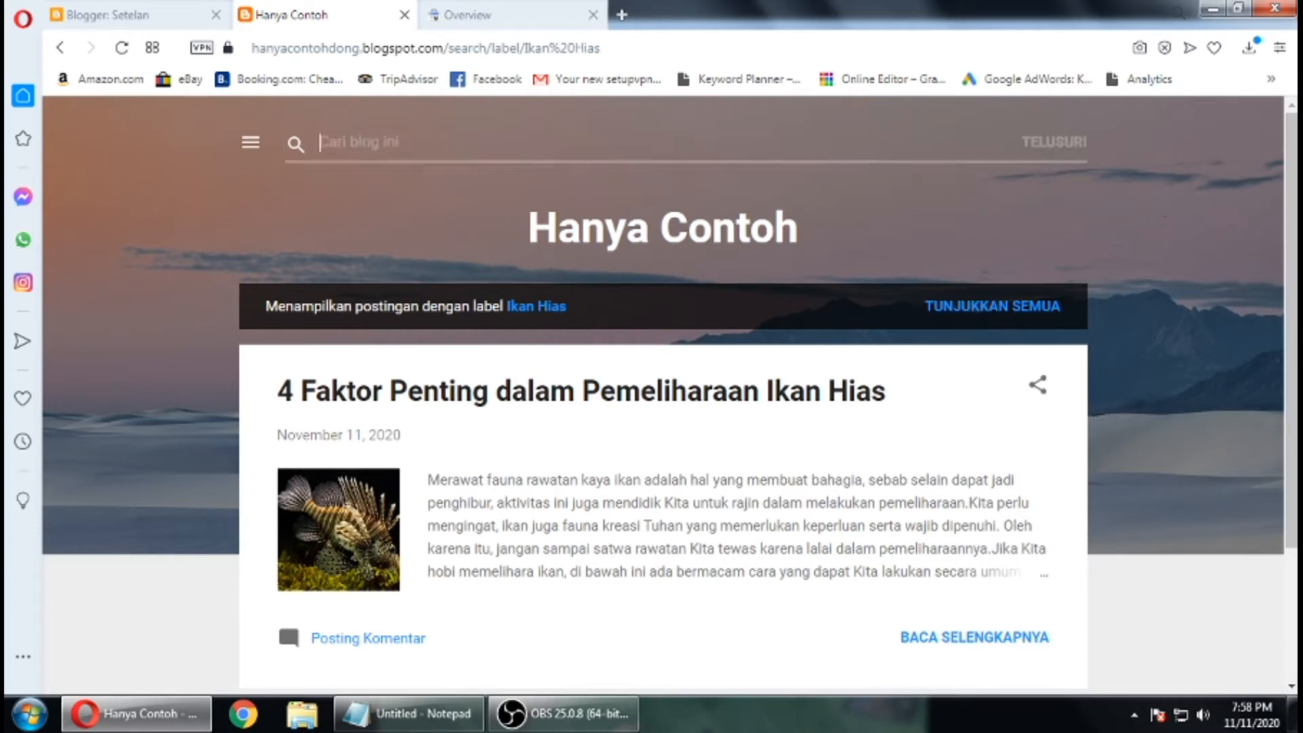
text(i)
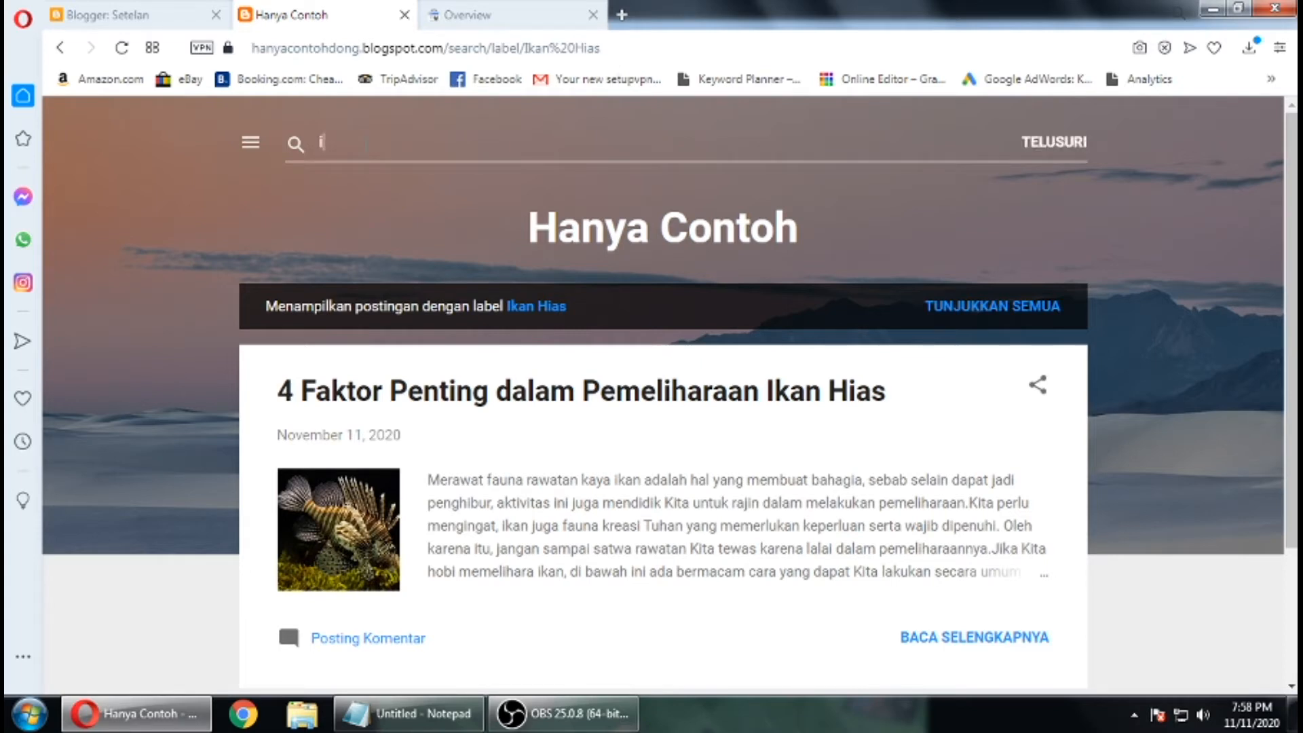
text(kan)
key(Return)
click(376, 49)
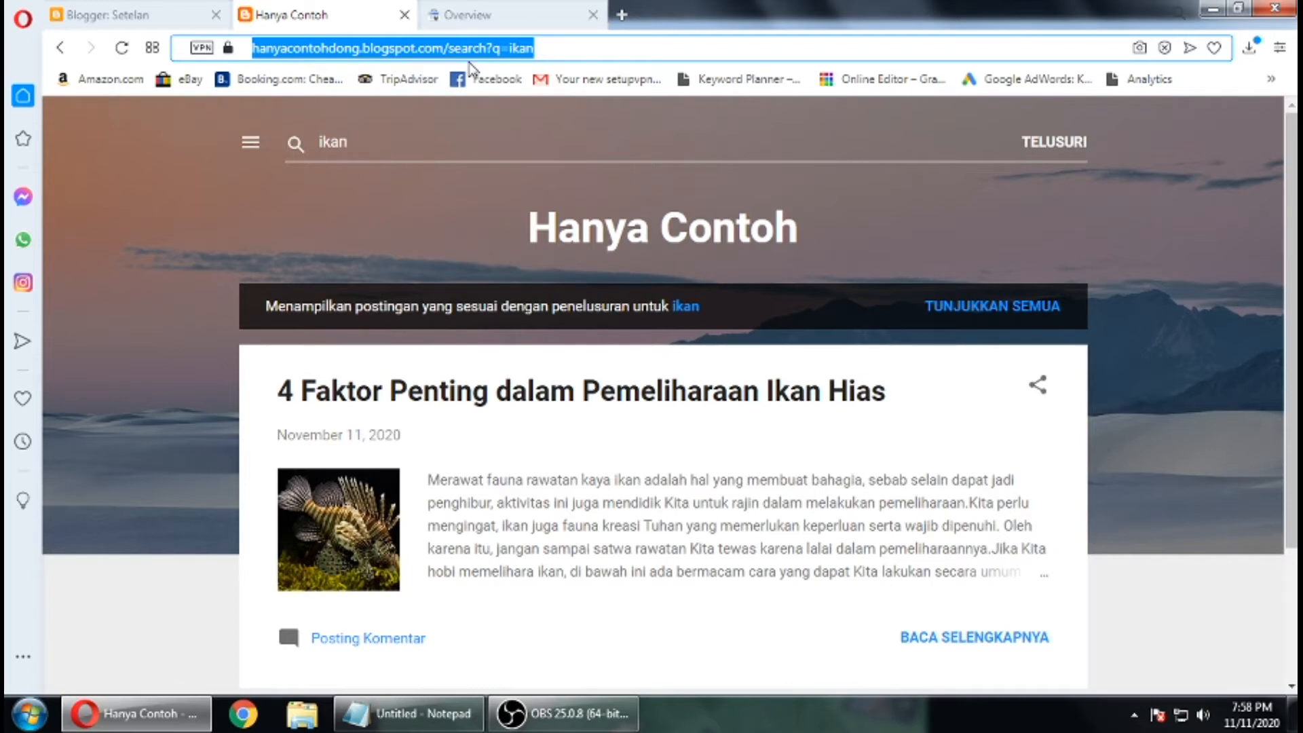
key(Right)
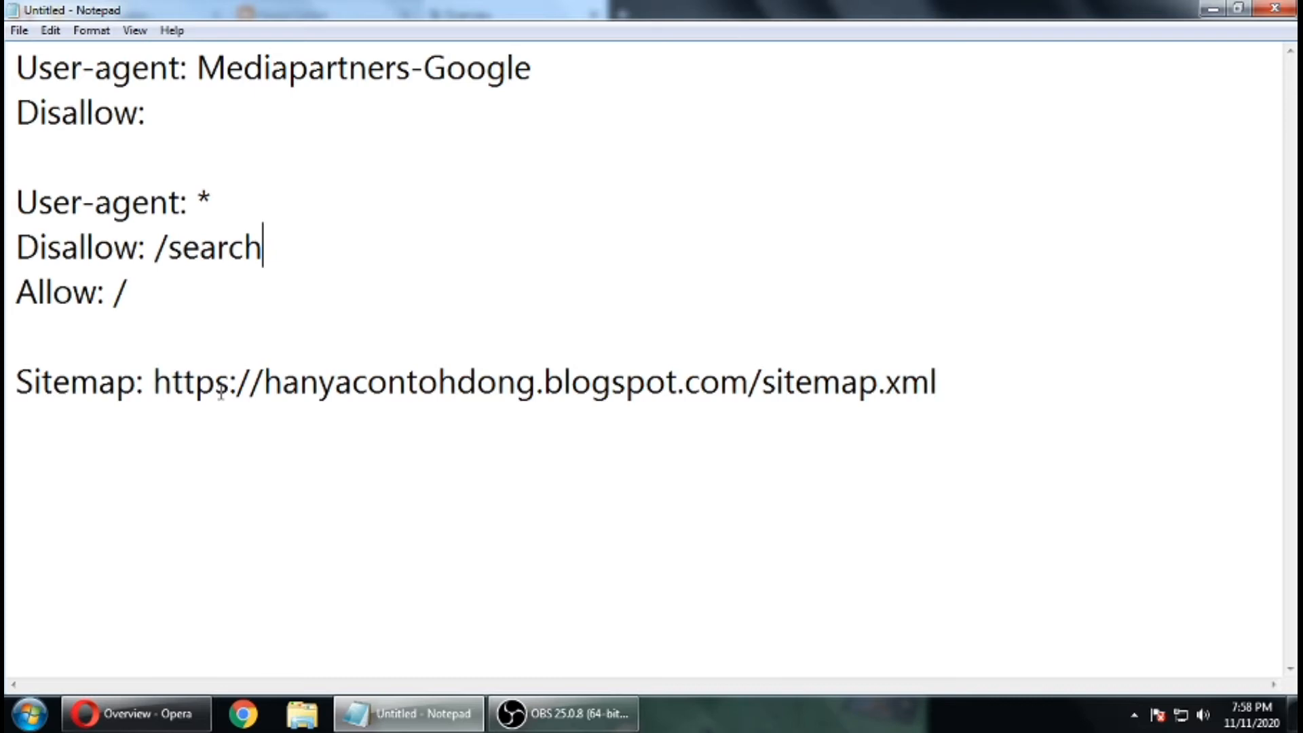
Review the "Allow: /" rule in Notepad and add a "Disallow: /" line beneath the /search rule
drag(16, 292, 92, 342)
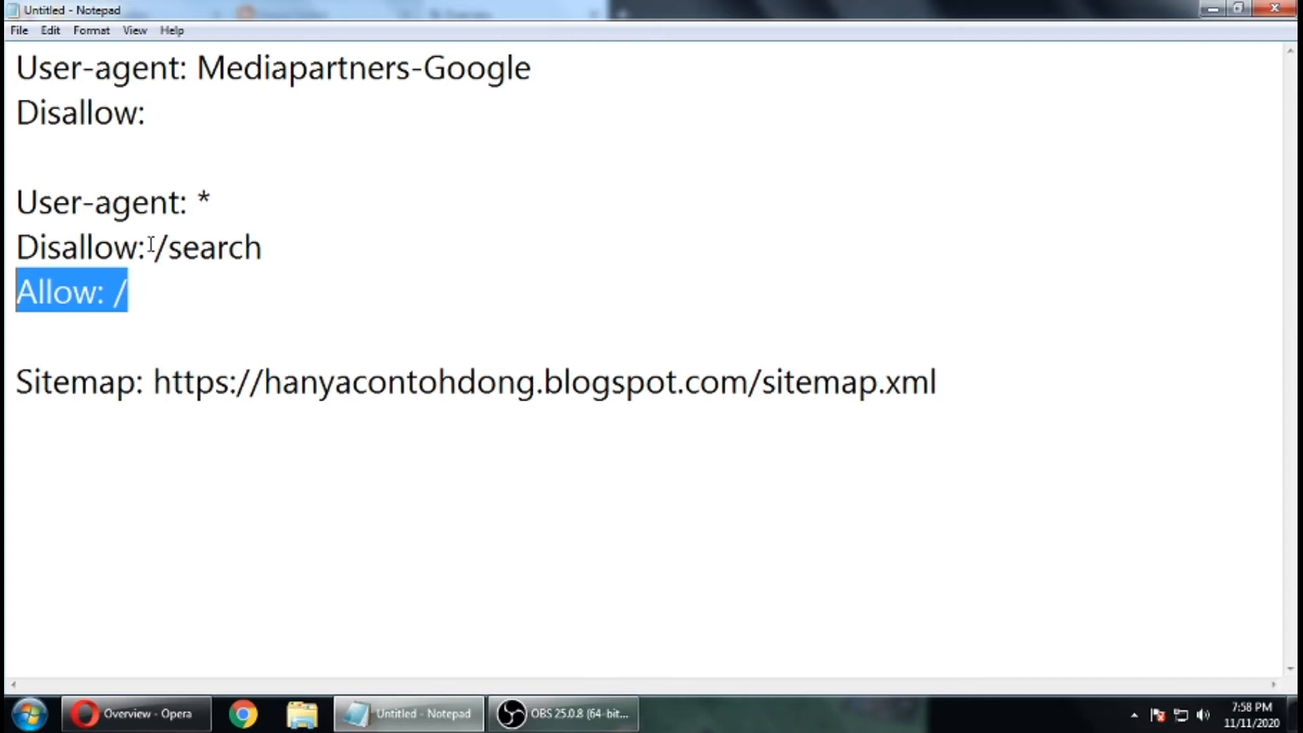
double_click(60, 248)
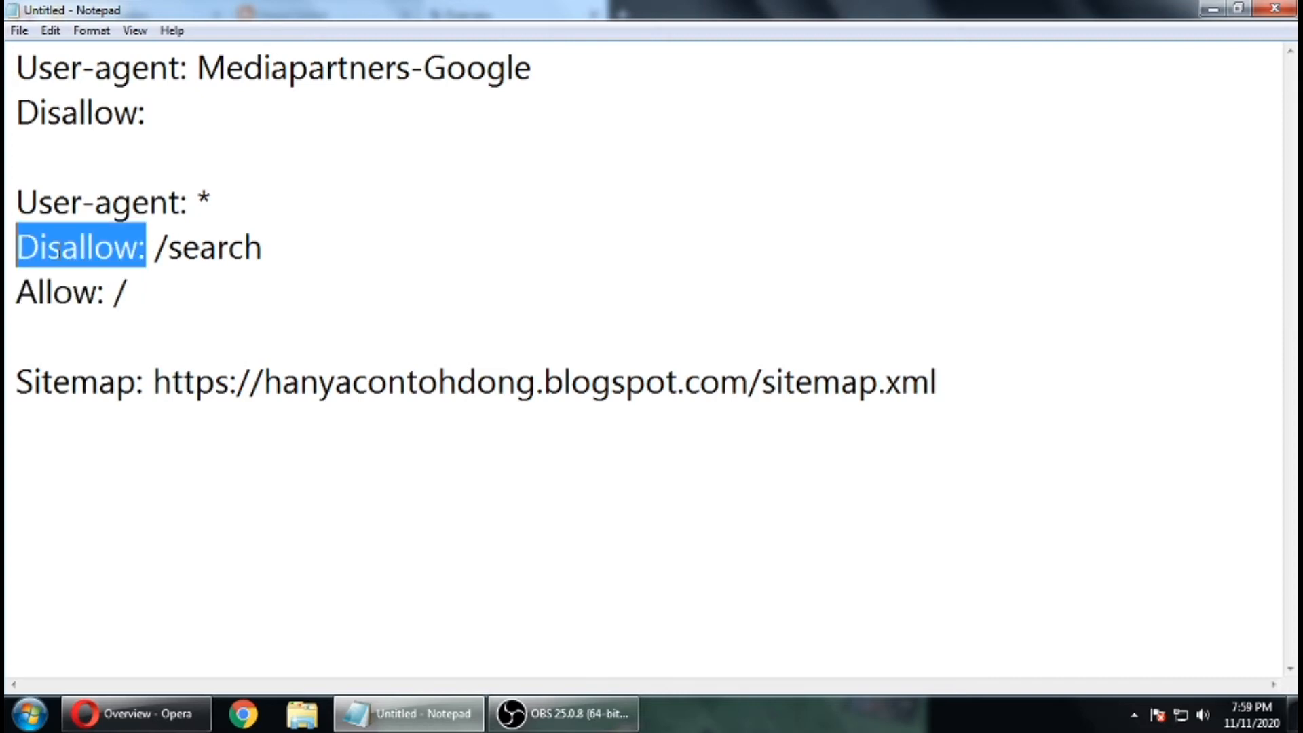
right_click(76, 277)
click(118, 343)
click(261, 248)
key(Return)
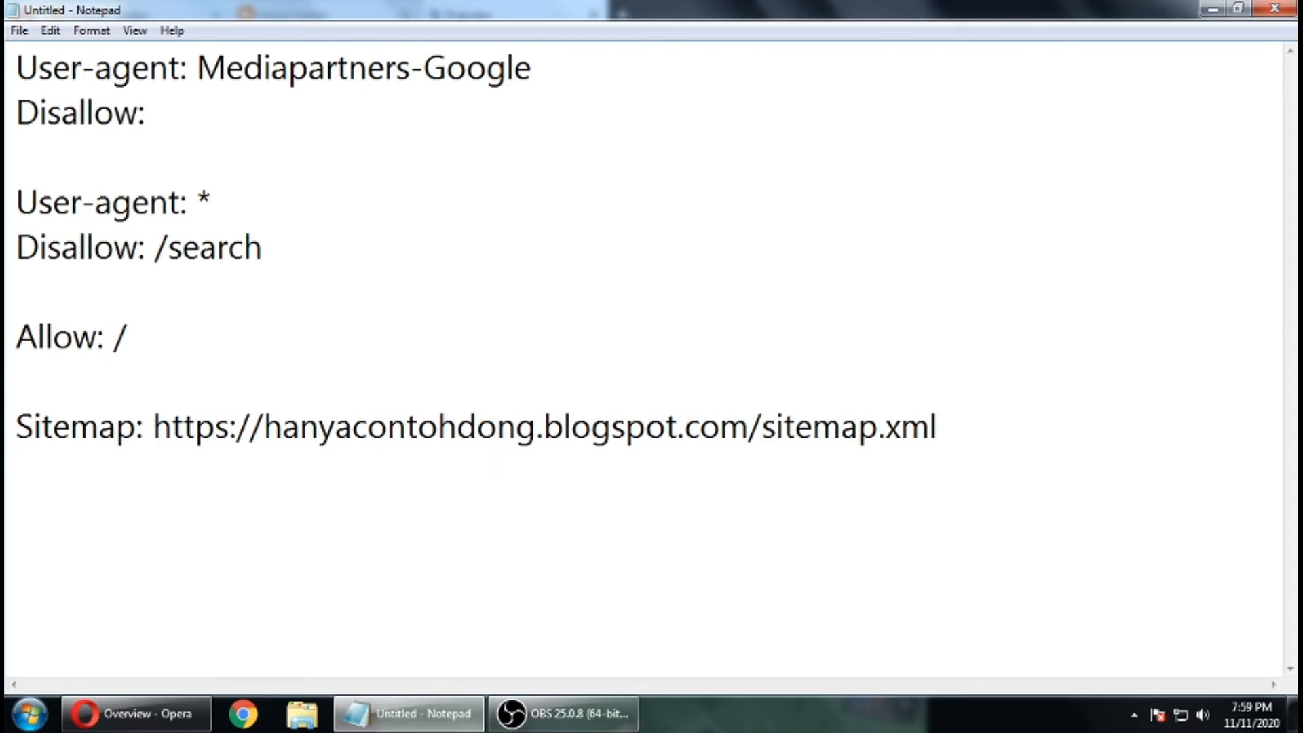
key(ctrl+v)
text(/)
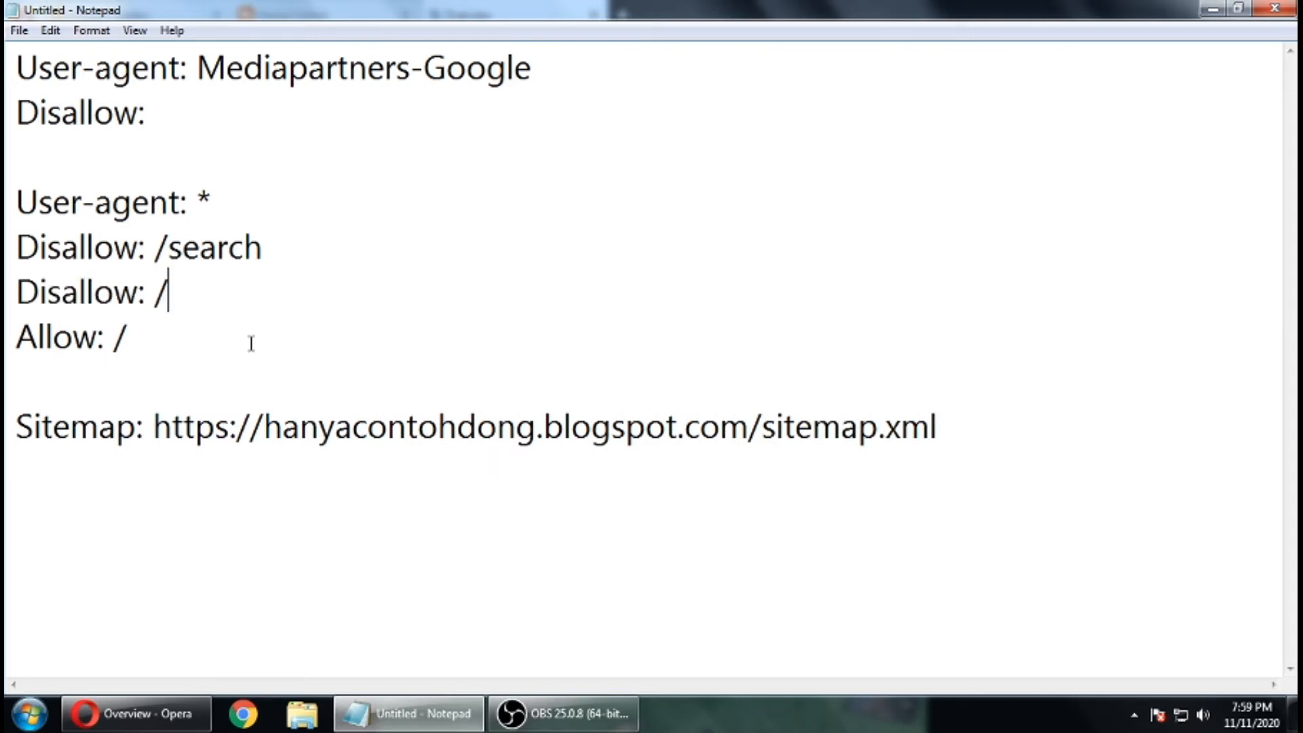
Copy the fish post's path 2020/11/faktor-penting-pemeliharaan-ikan-hias.html from its address in Opera and append it to the new Disallow line in Notepad
click(156, 726)
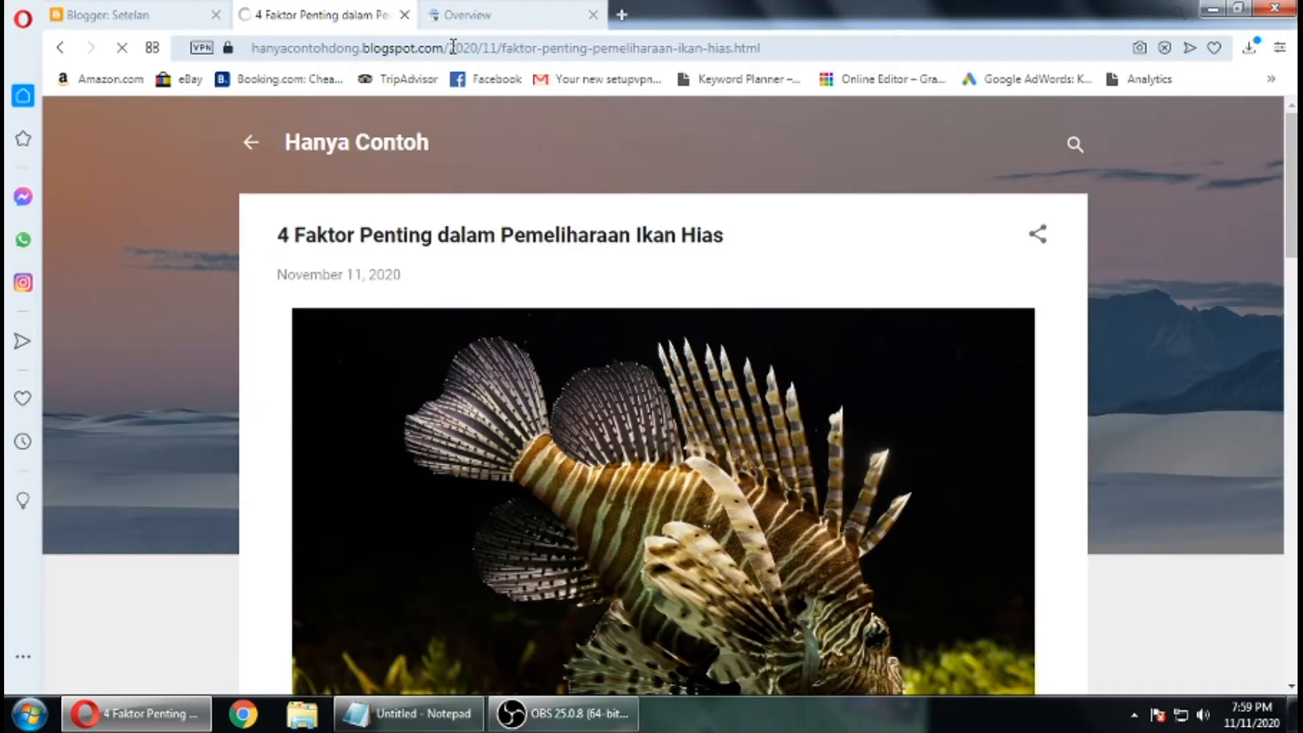
drag(453, 47, 860, 46)
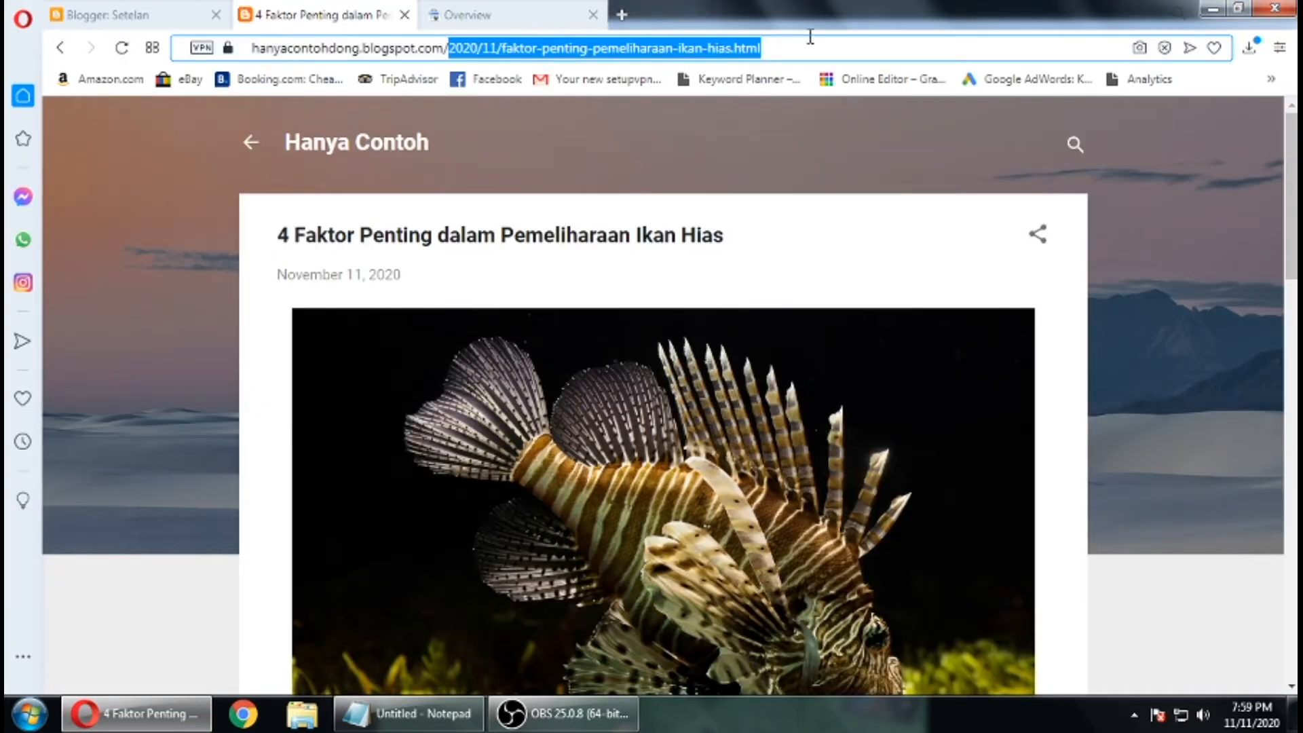
right_click(509, 41)
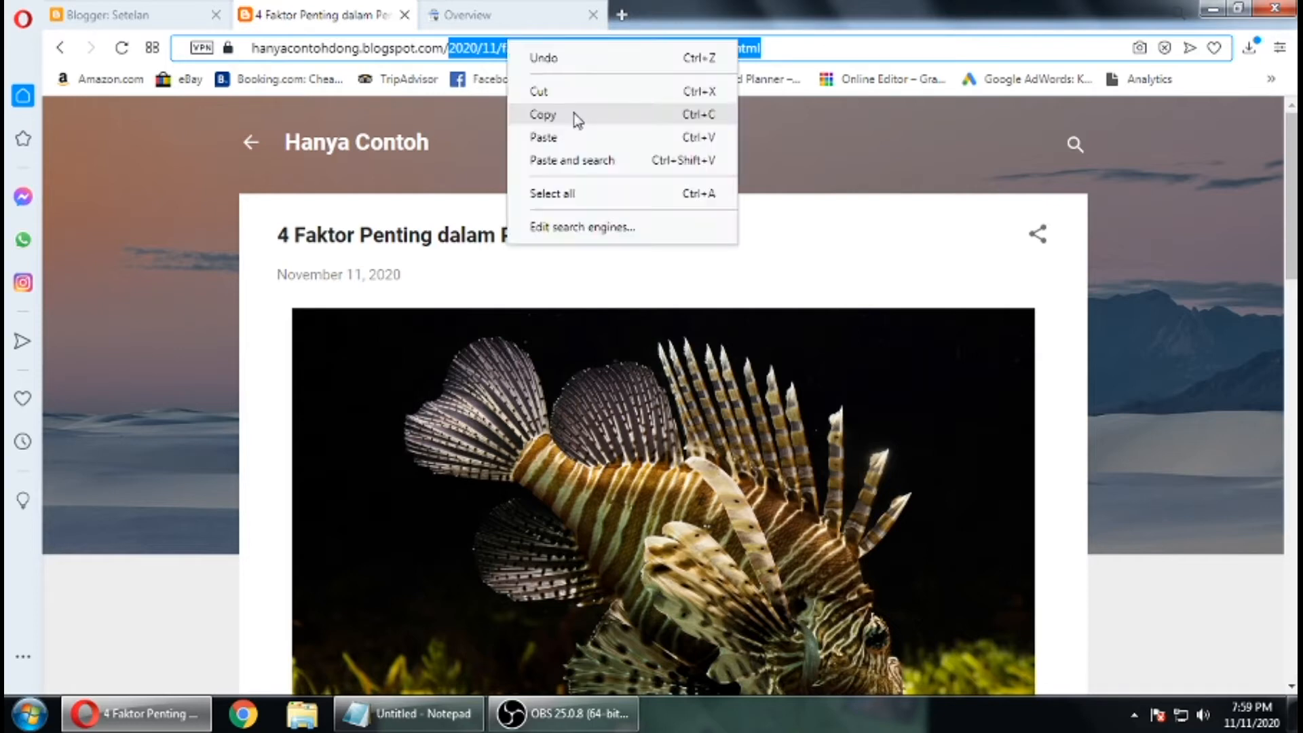
click(576, 116)
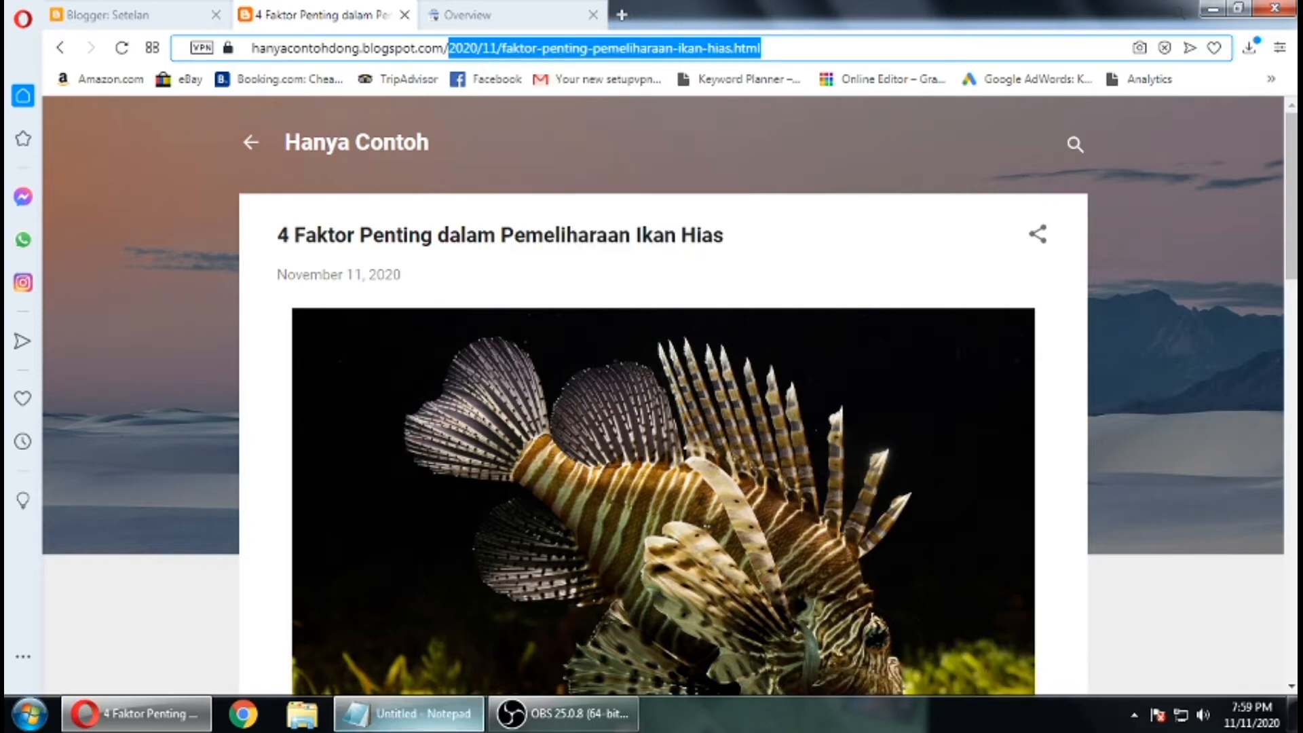
click(409, 713)
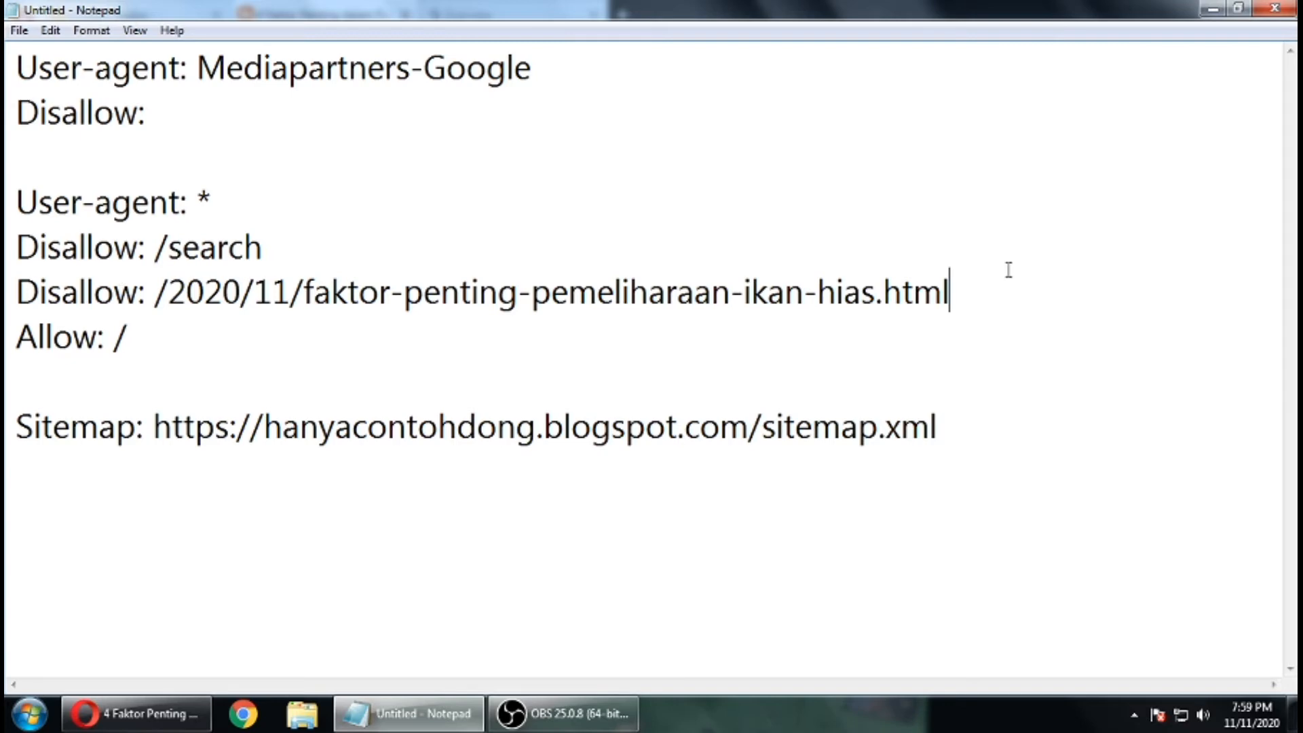
Delete the Disallow line for the fish post together with its line break
drag(1007, 271, 614, 292)
drag(737, 293, 8, 298)
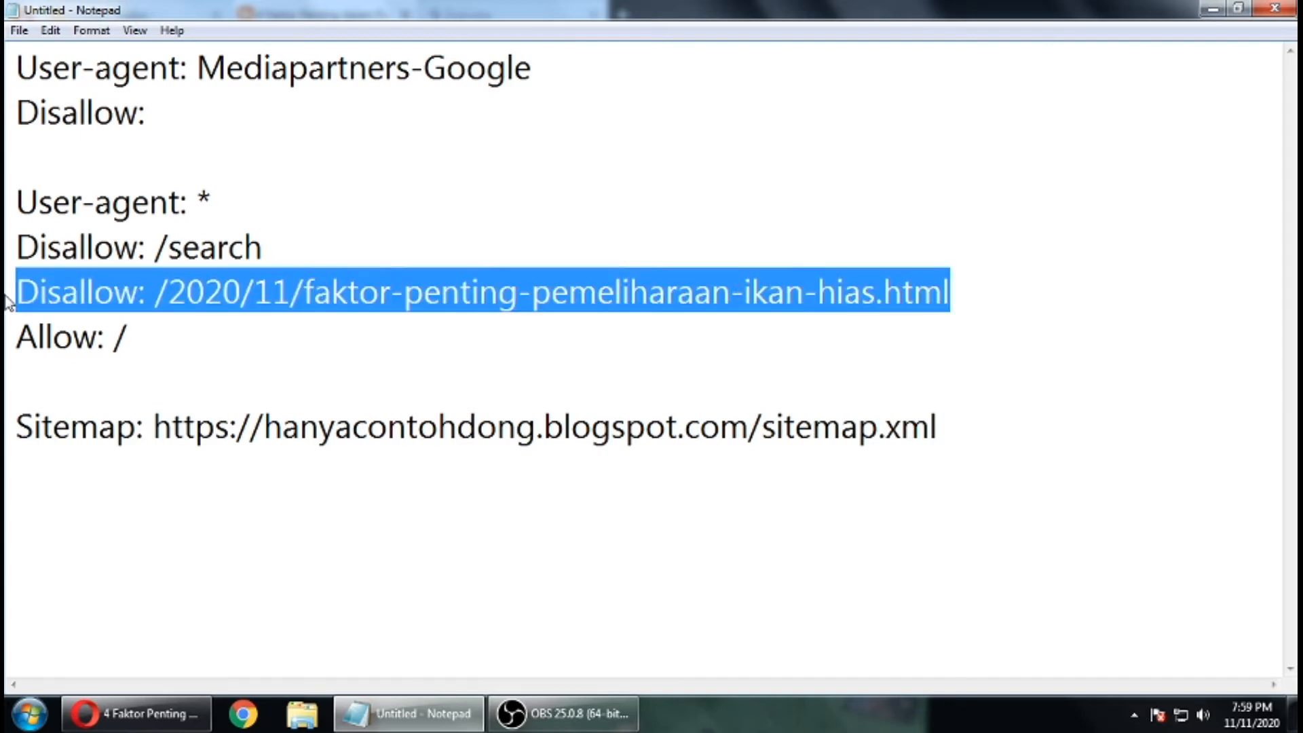
key(BackSpace)
key(BackSpace)
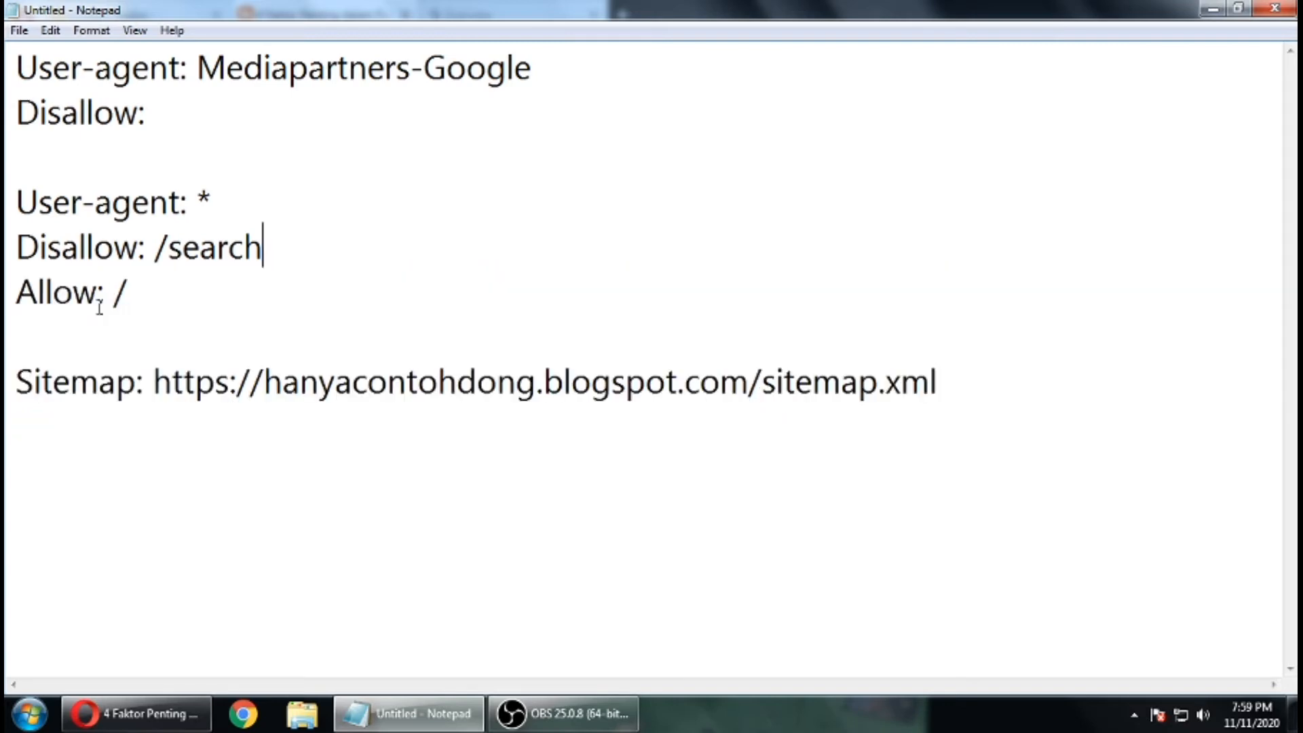
Review the Sitemap address and change its file name to sitemap-index.xml
click(456, 377)
drag(154, 381, 1085, 387)
click(760, 381)
click(683, 293)
click(874, 377)
text(-ib)
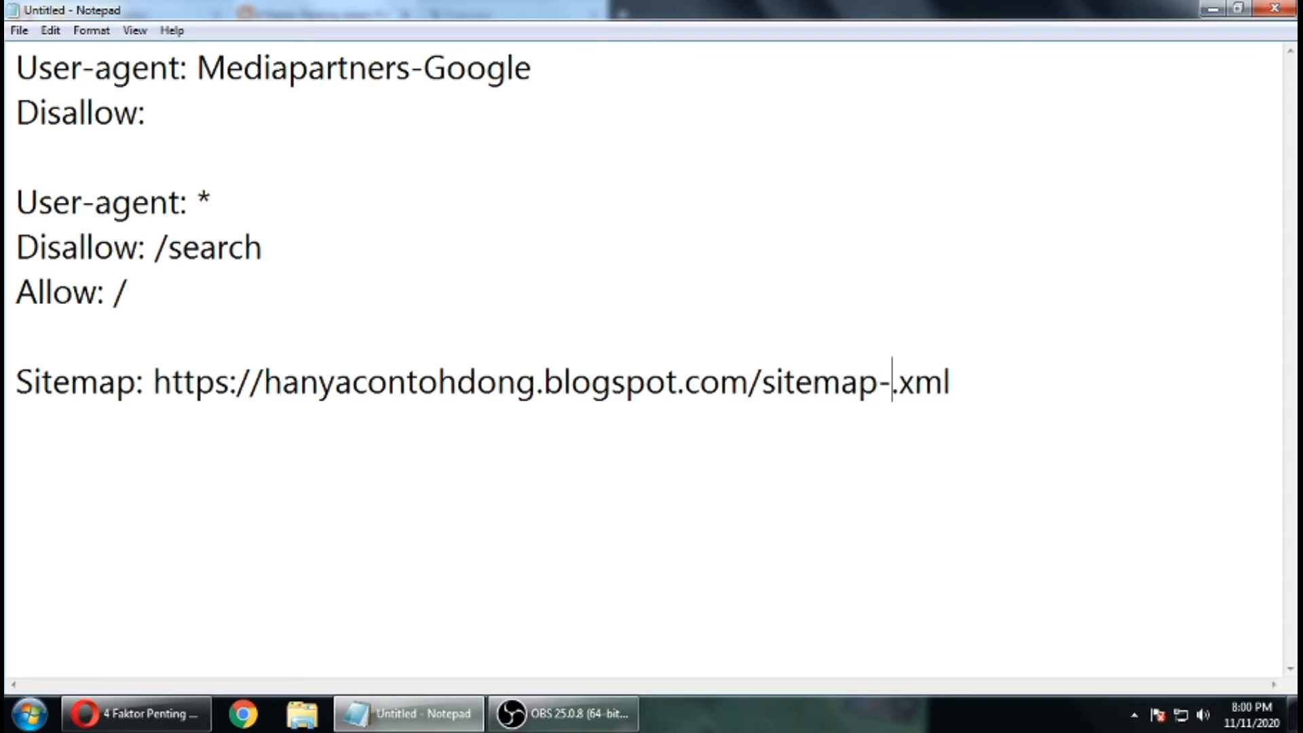
key(BackSpace)
text(ndex)
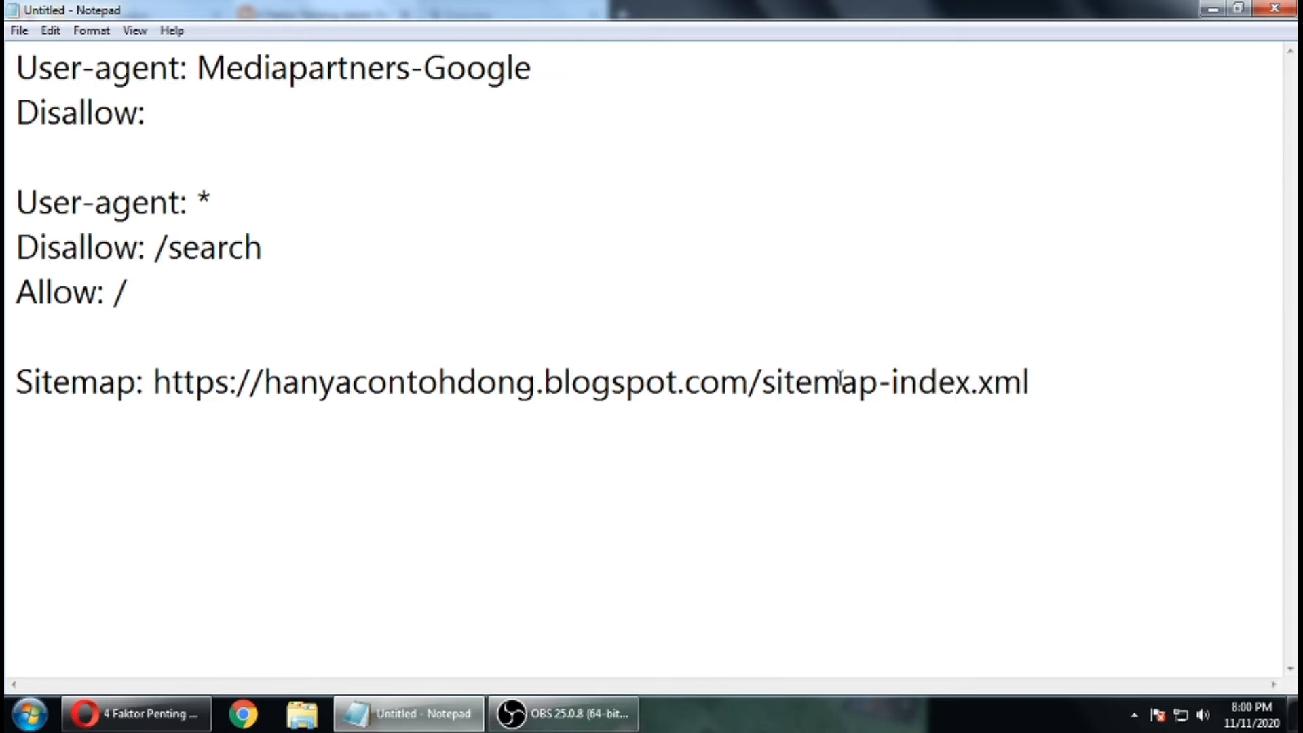
Remove "-index" from the sitemap file name, try sitemap1.xml, and restore the name to sitemap.xml
drag(893, 377, 971, 377)
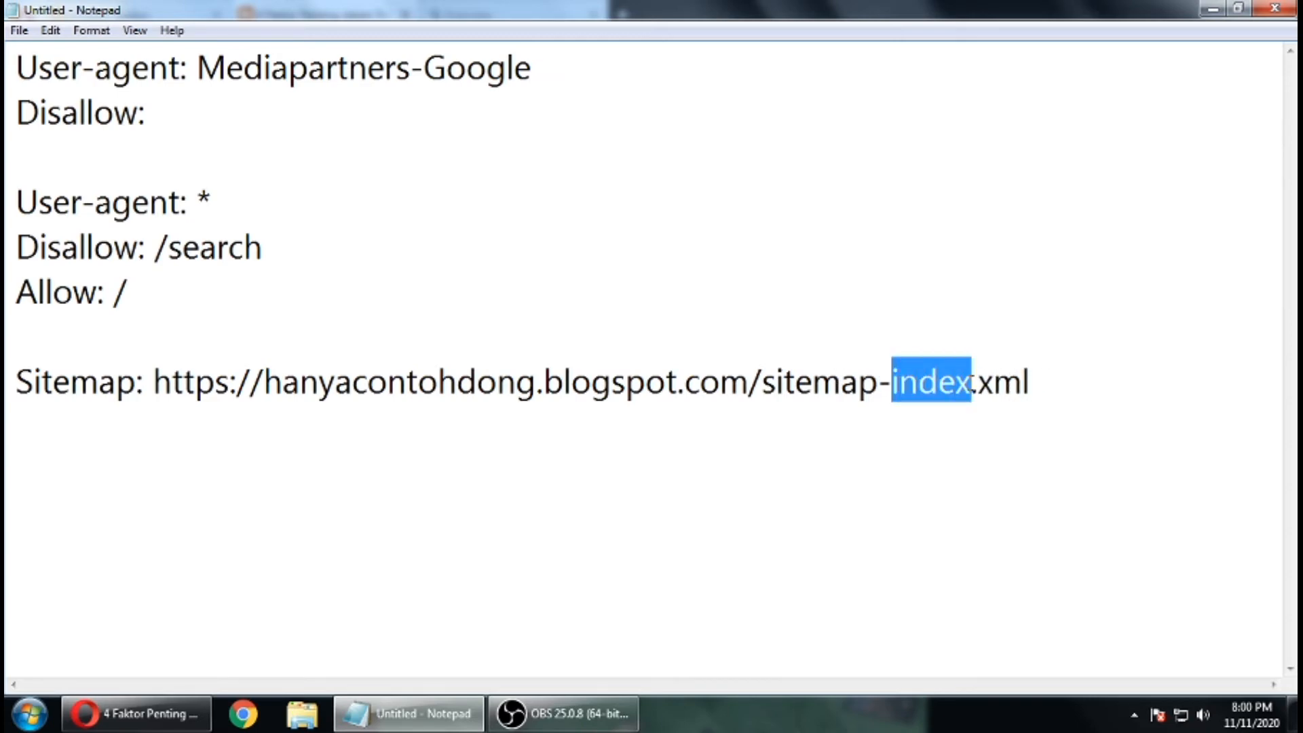
key(BackSpace)
key(BackSpace)
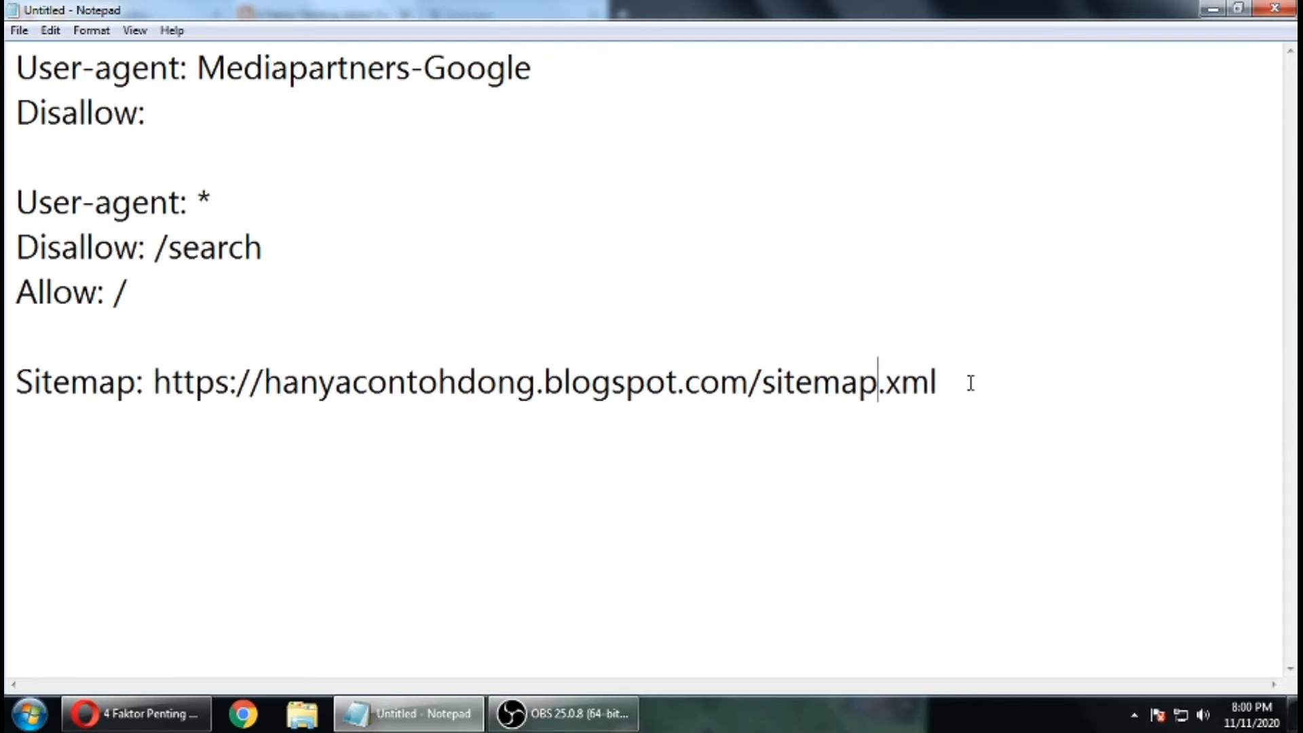
text(1)
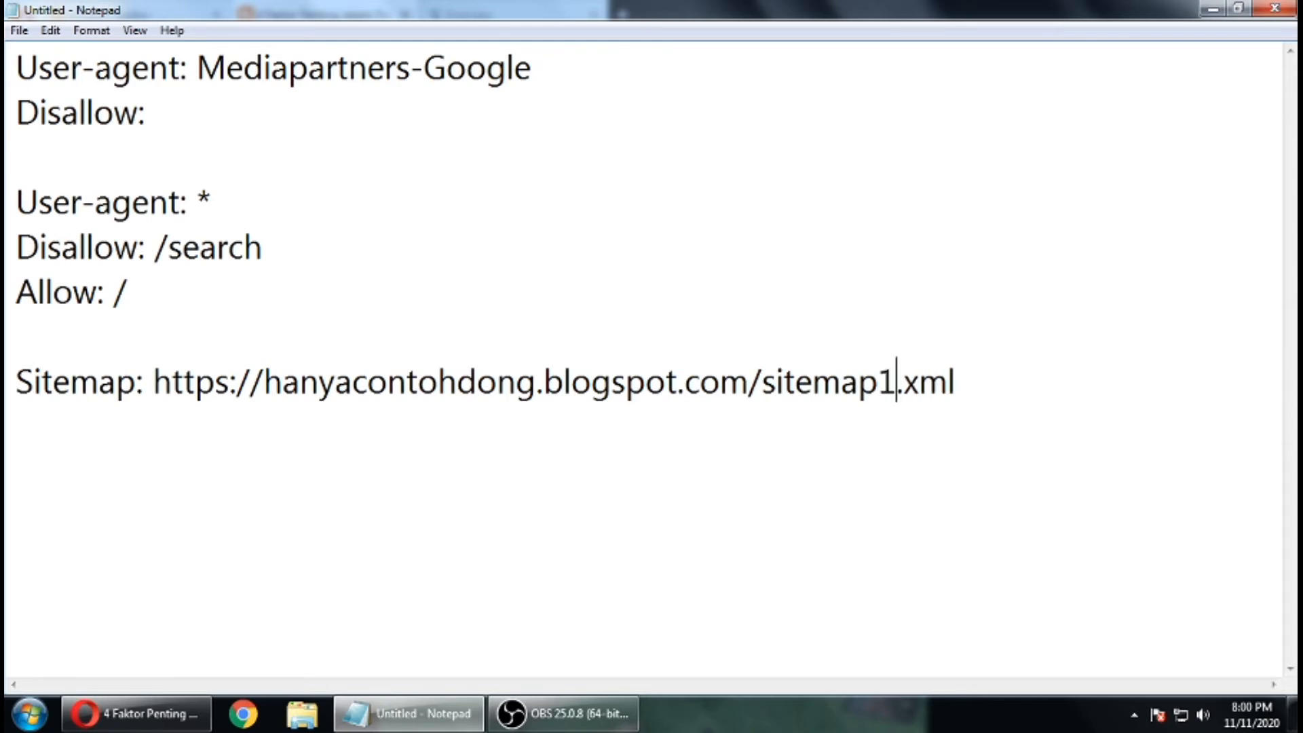
key(BackSpace)
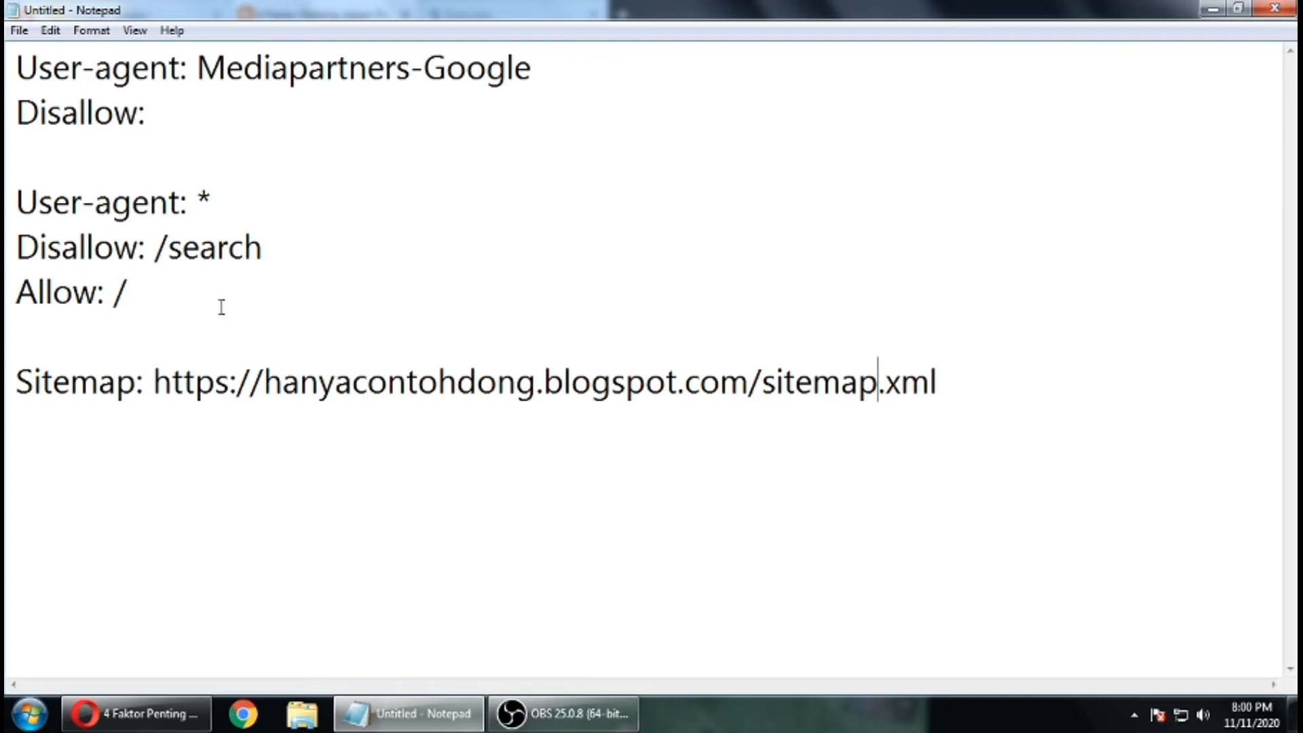
Review the Sitemap line in Notepad, highlighting the sitemap.xml file name and the domain hanyacontohdong.blogspot.com
click(146, 264)
drag(760, 382, 1035, 381)
click(855, 310)
double_click(815, 376)
click(891, 405)
drag(266, 381, 749, 382)
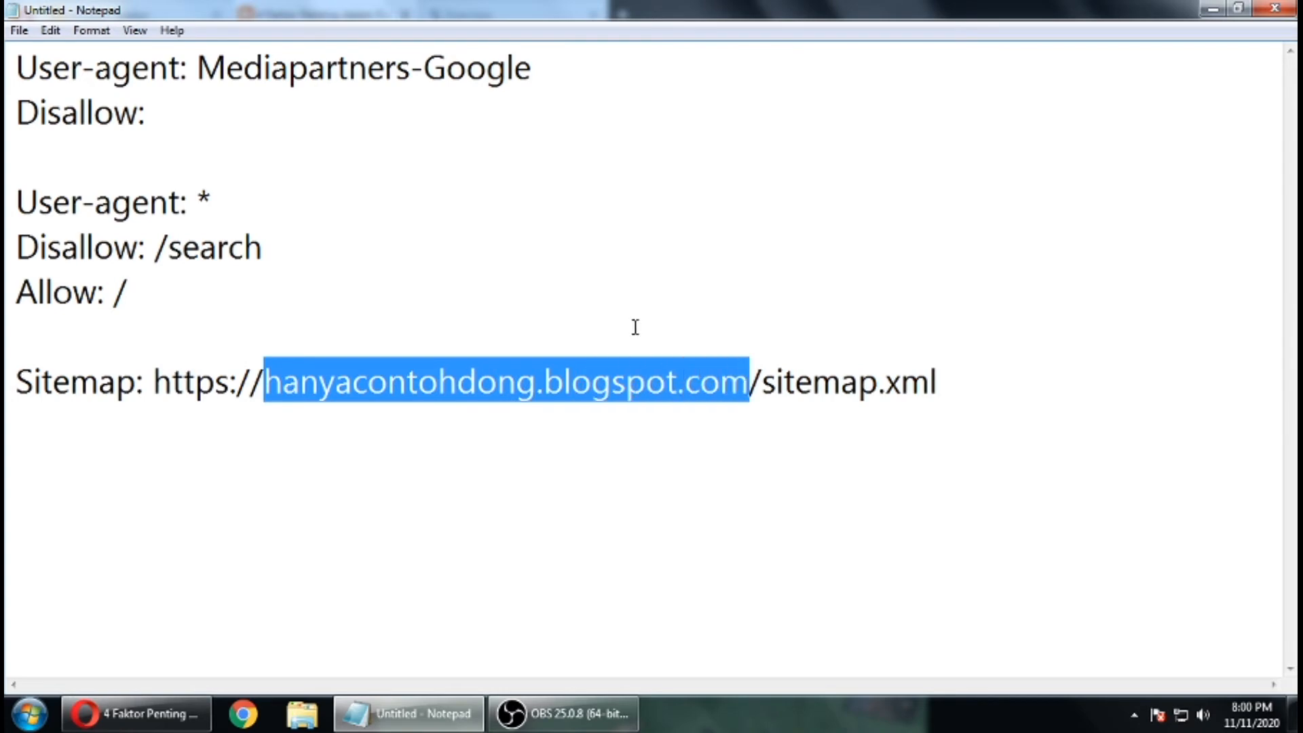
click(486, 278)
Copy the complete robots.txt text, from the Mediapartners-Google line through the Sitemap line
drag(20, 65, 1010, 397)
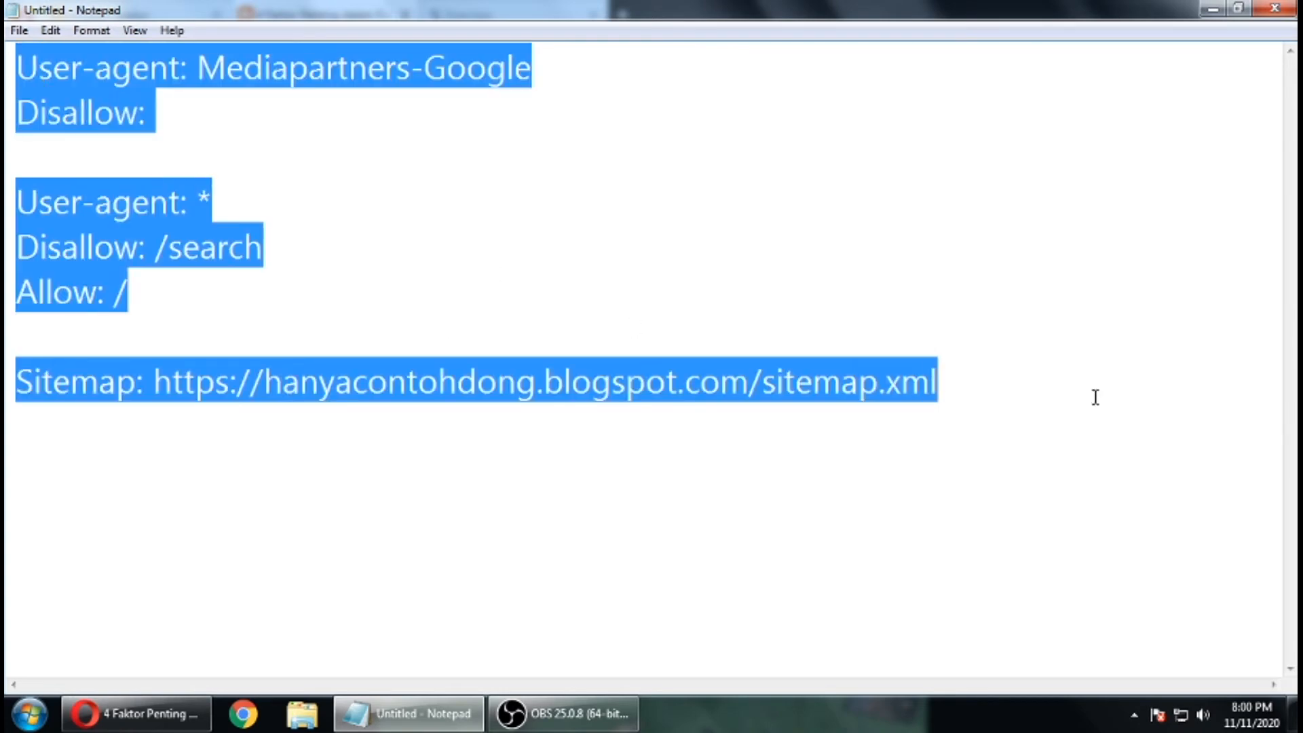
click(933, 320)
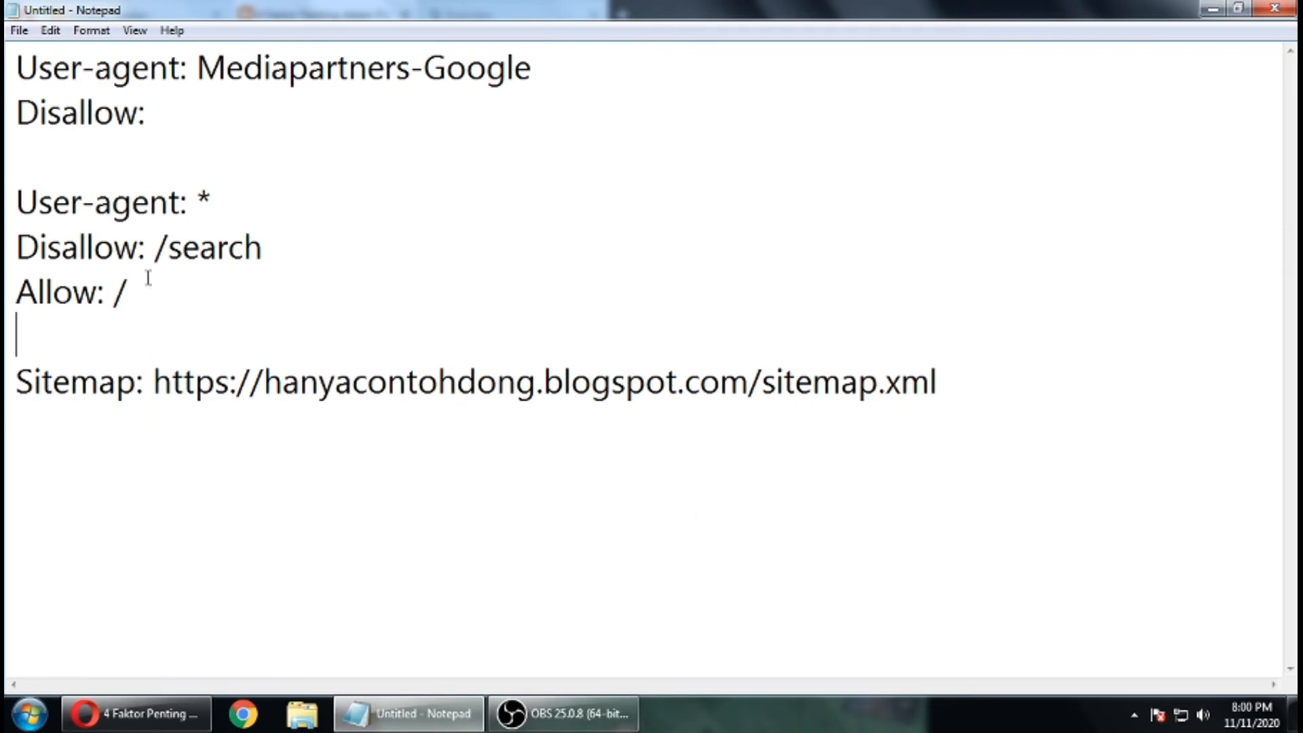
drag(21, 54, 1256, 403)
right_click(92, 235)
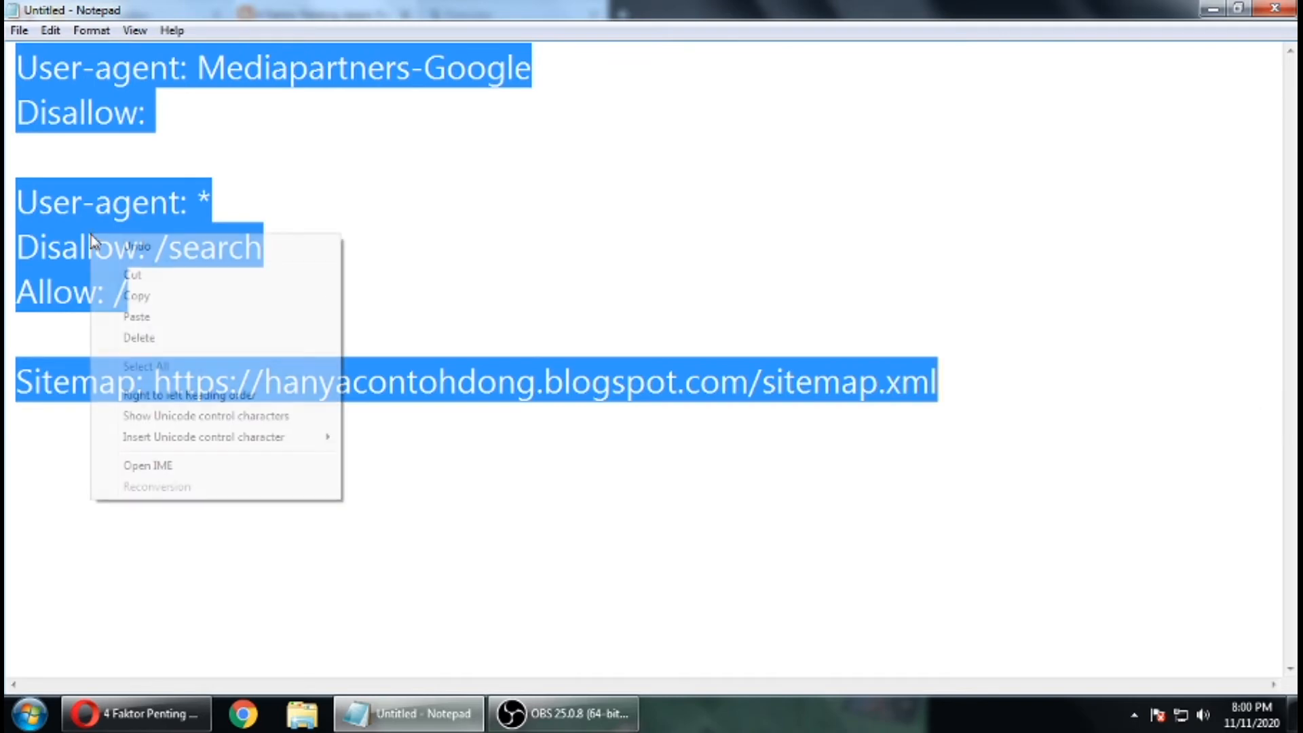
click(138, 295)
Switch to Opera and go to the "Crawler dan pengindeksan" section of the Blogger settings
click(172, 723)
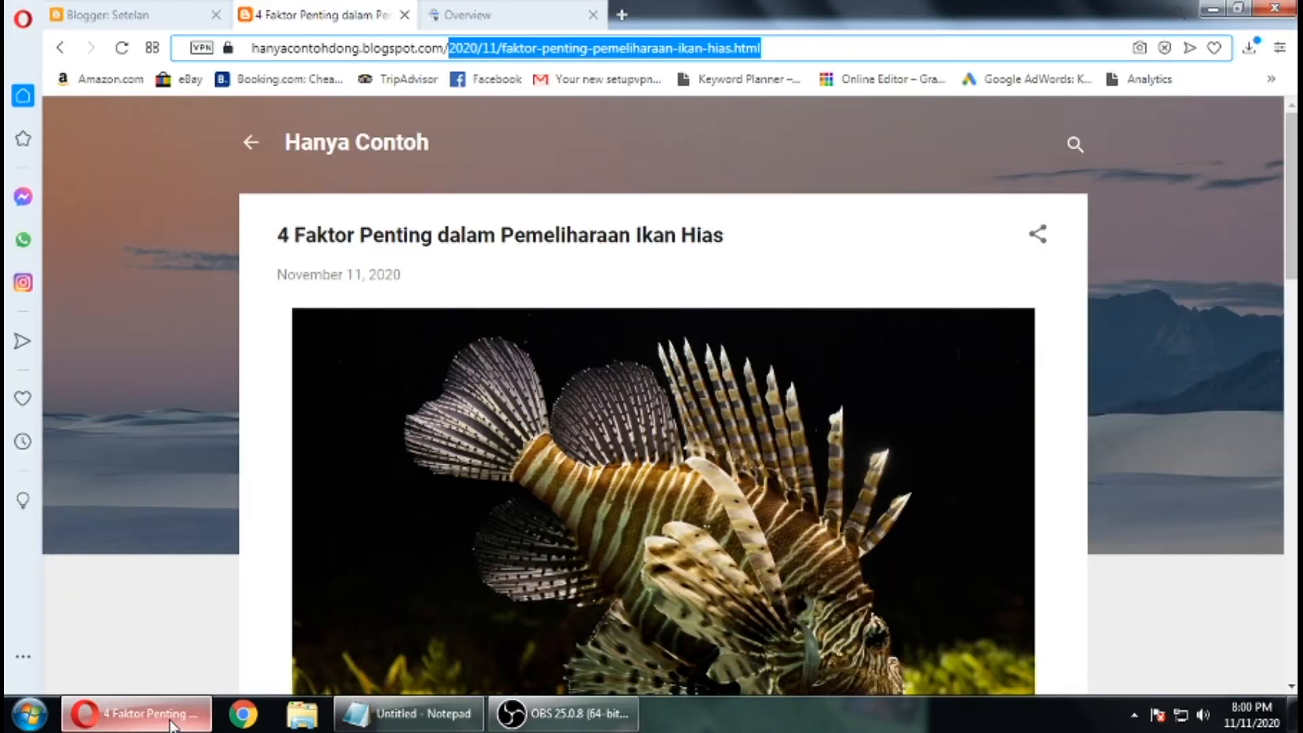
click(156, 13)
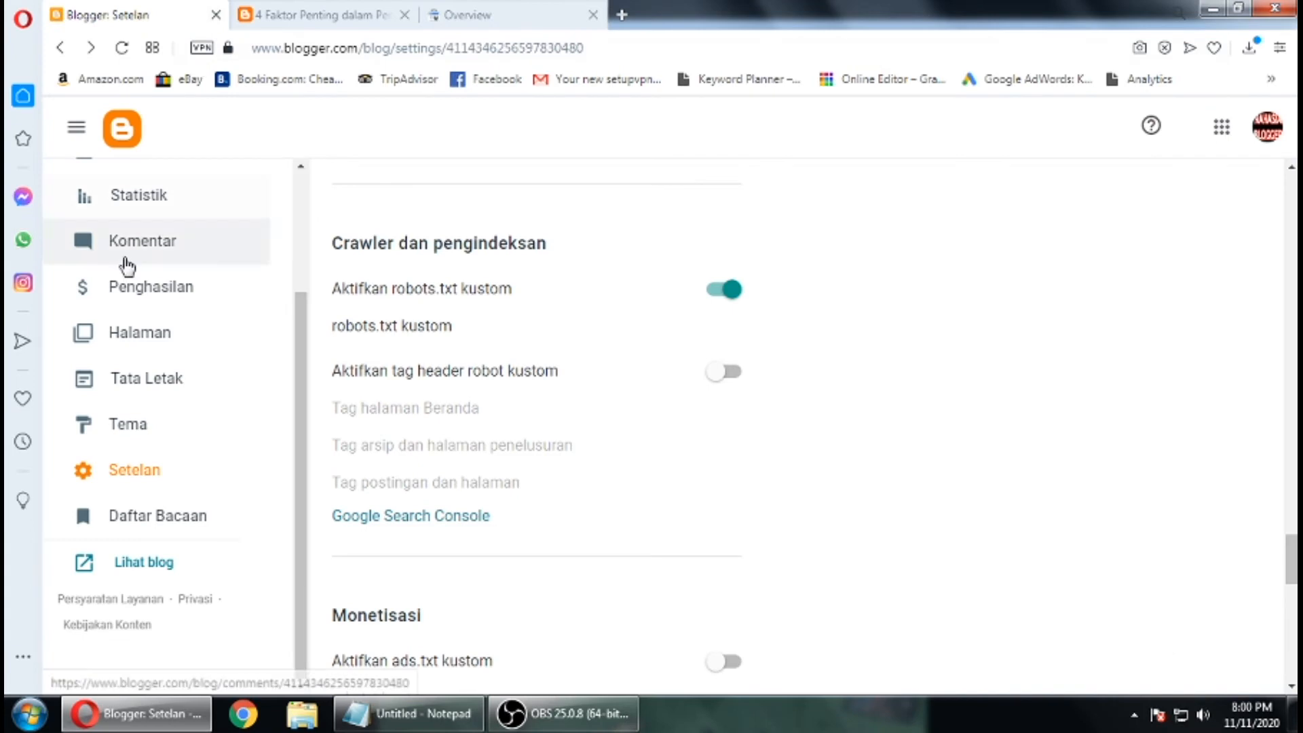
click(137, 490)
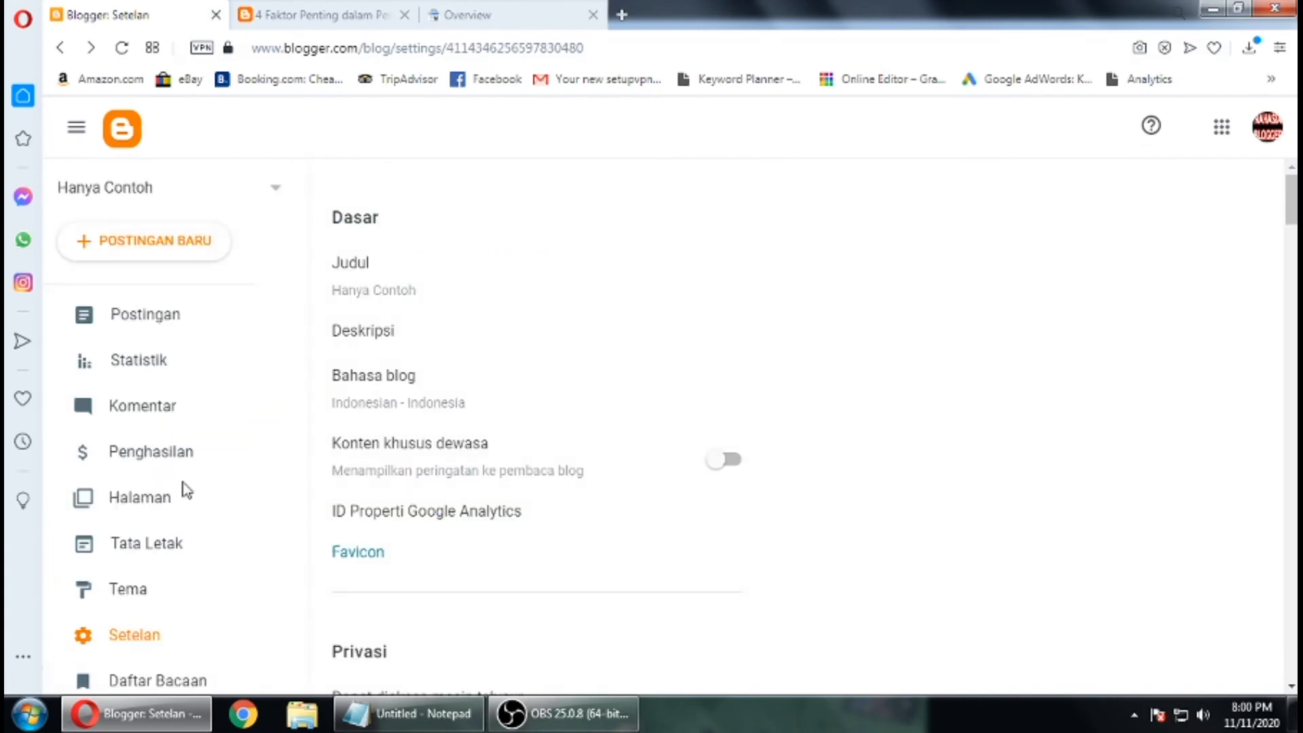
scroll(536, 250, down, 6)
scroll(536, 255, down, 15)
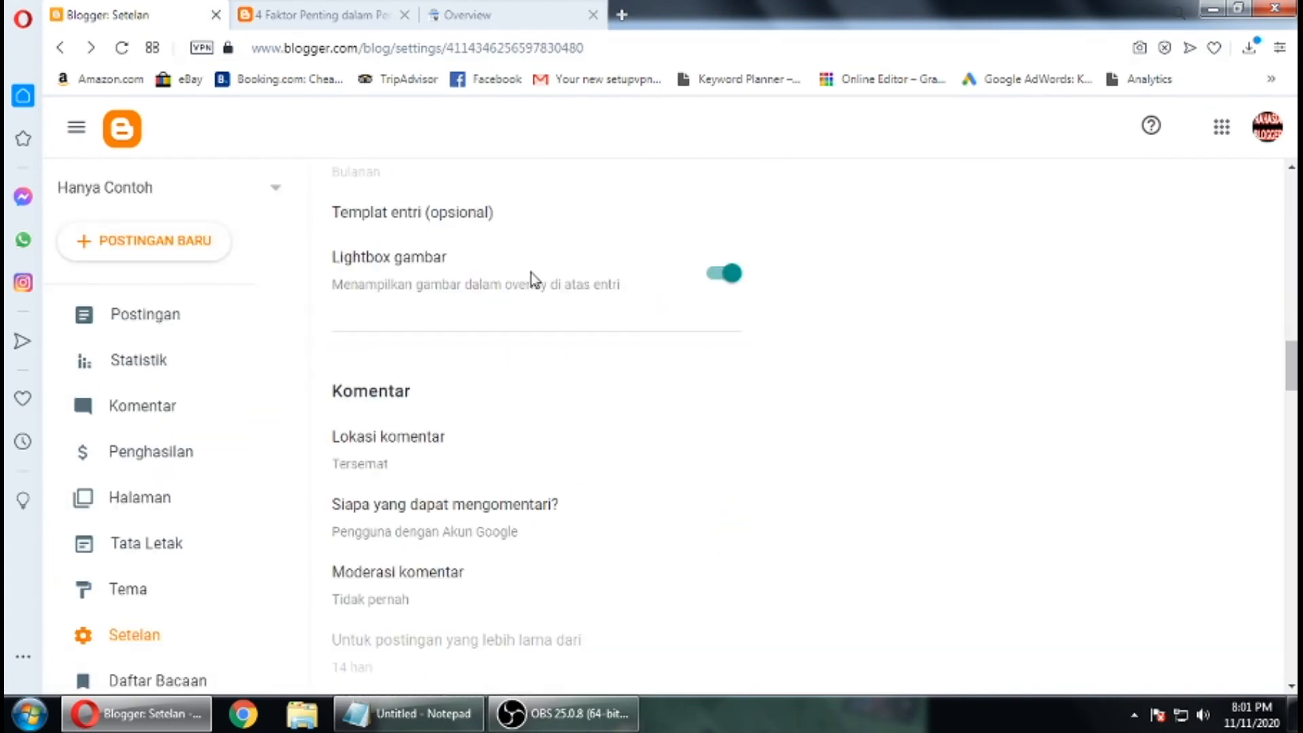
scroll(535, 280, down, 15)
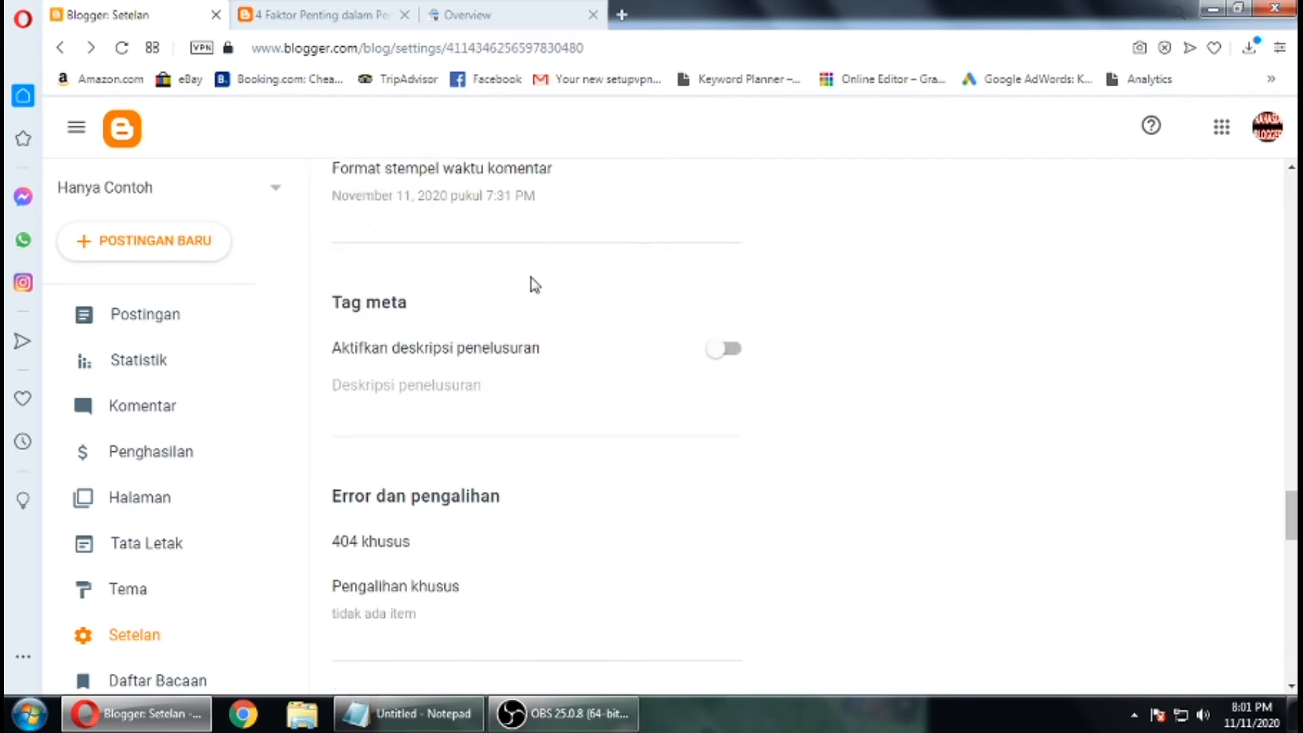
scroll(471, 271, up, 3)
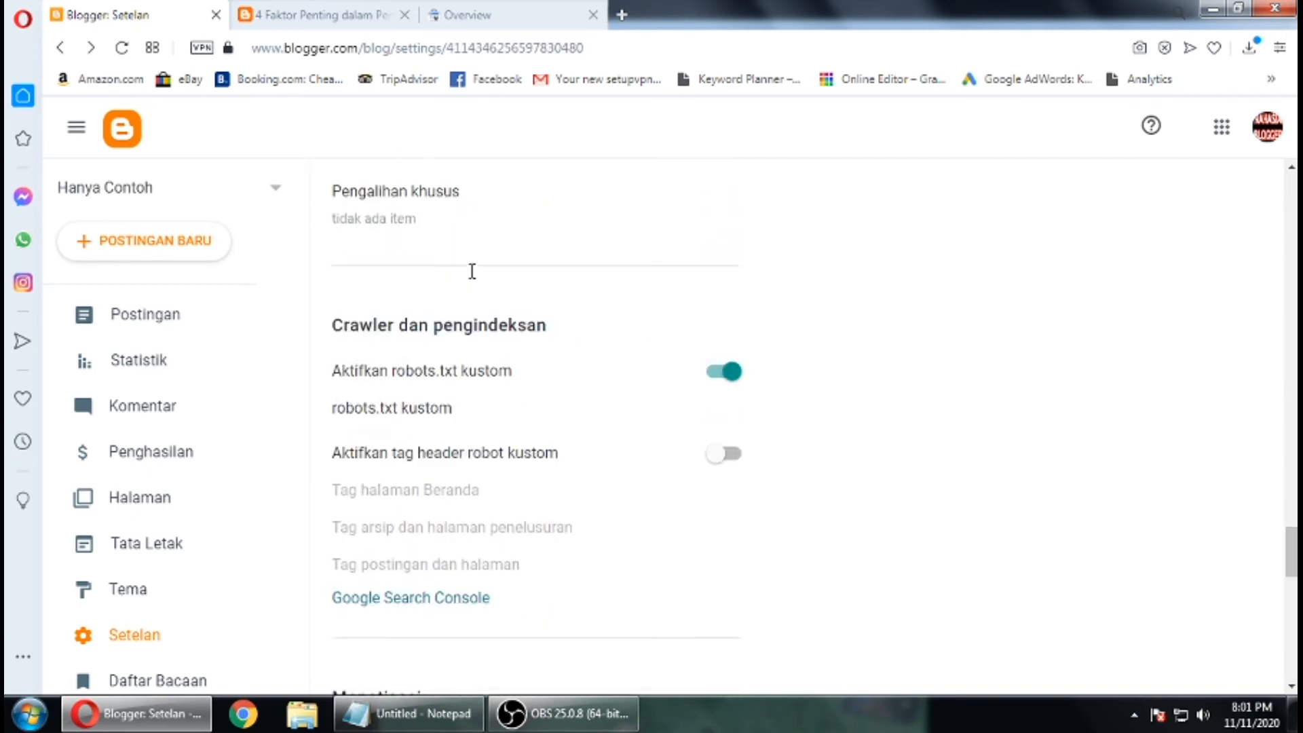
Turn custom robots.txt off and on again, paste the copied directives into its empty text field and save
click(719, 385)
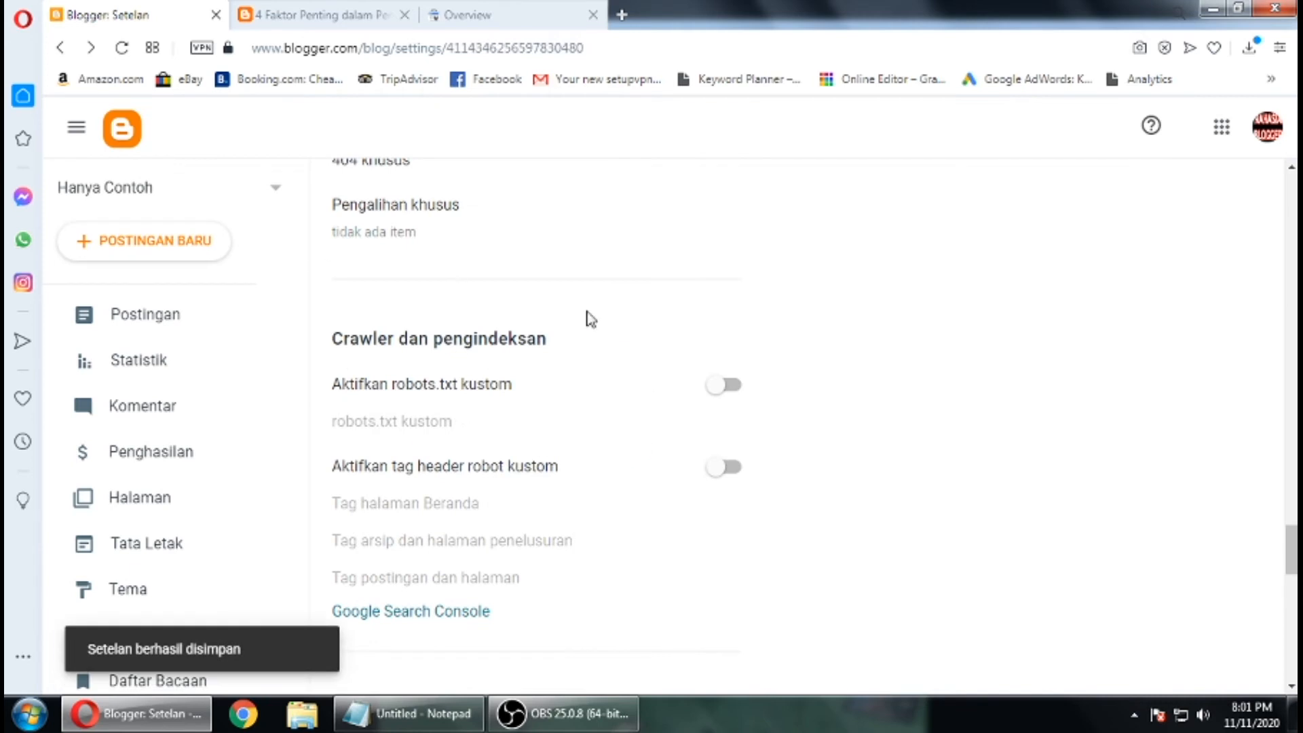
click(729, 385)
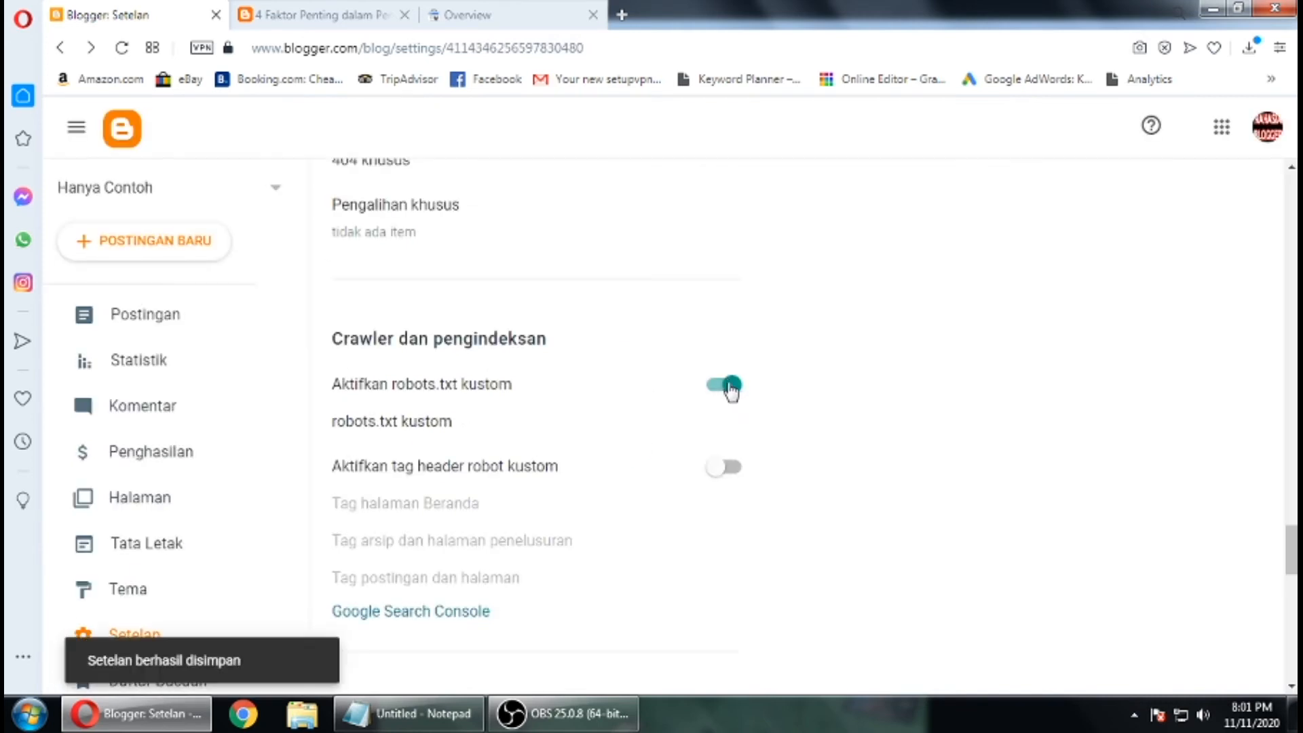
click(380, 426)
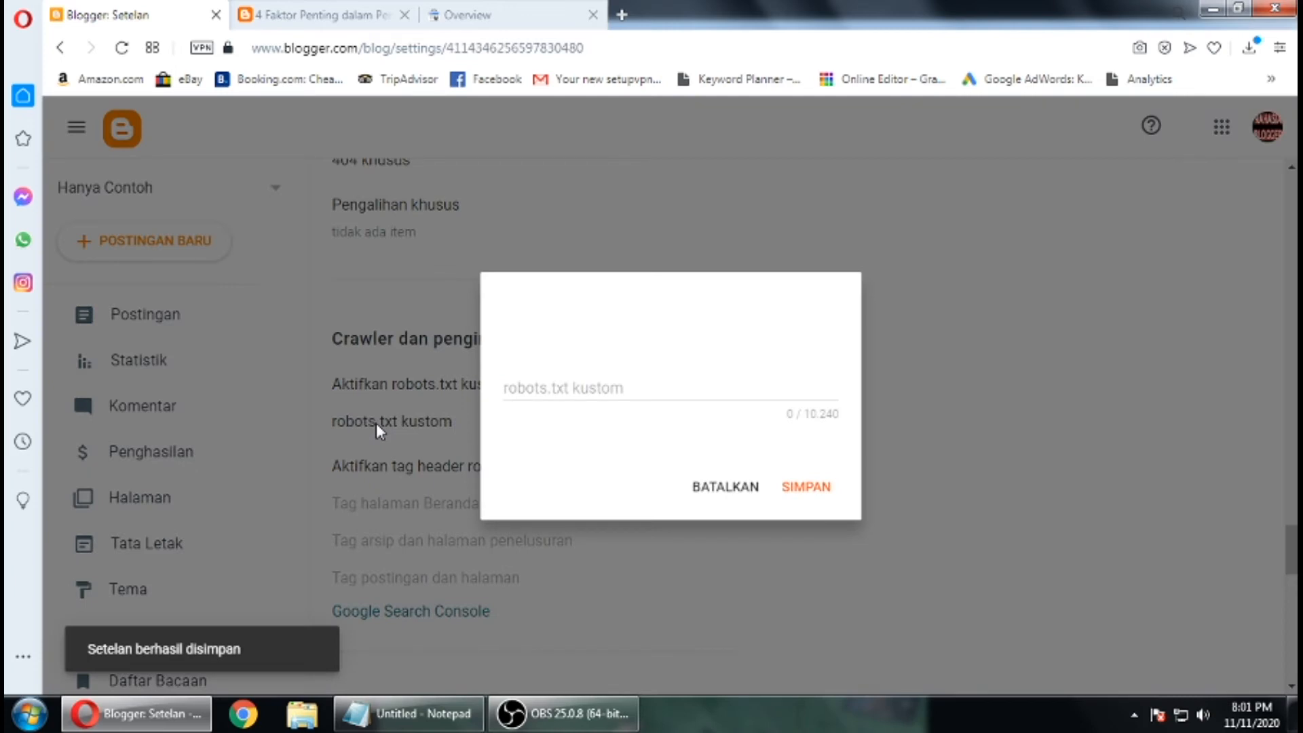
right_click(560, 399)
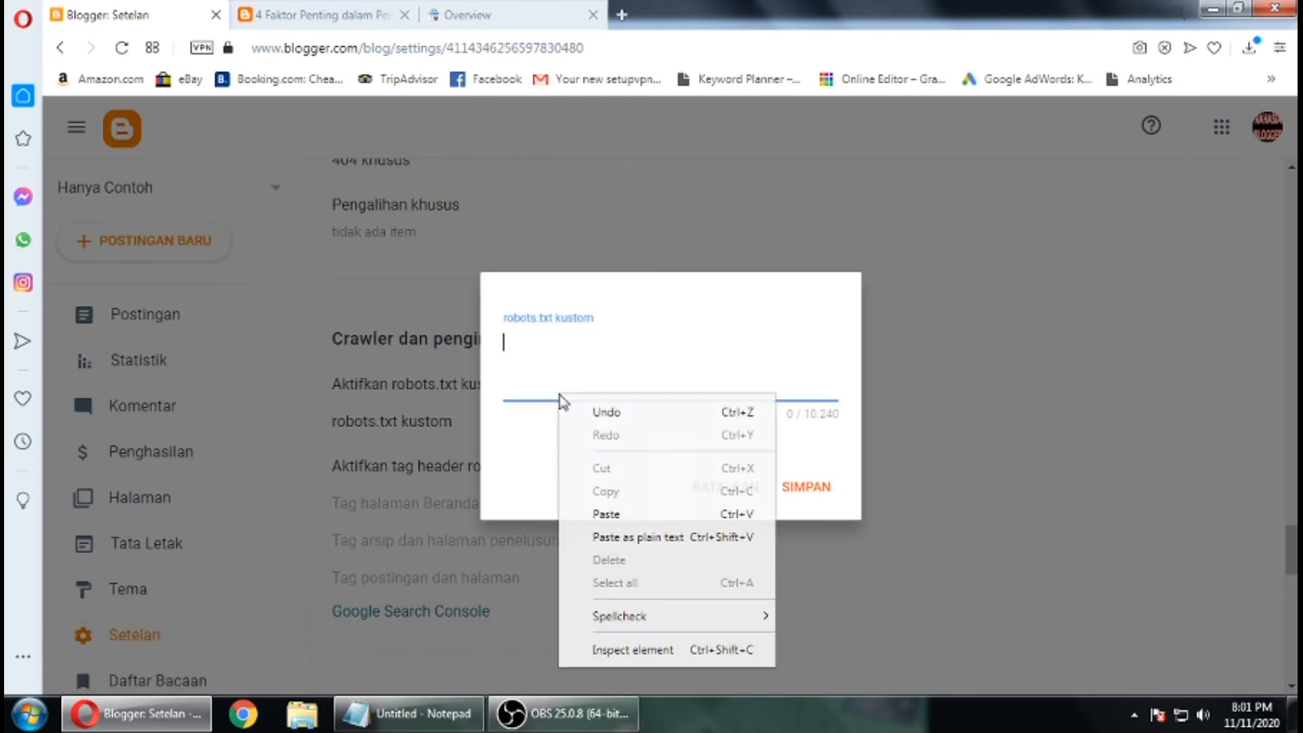
click(606, 513)
drag(634, 378, 620, 314)
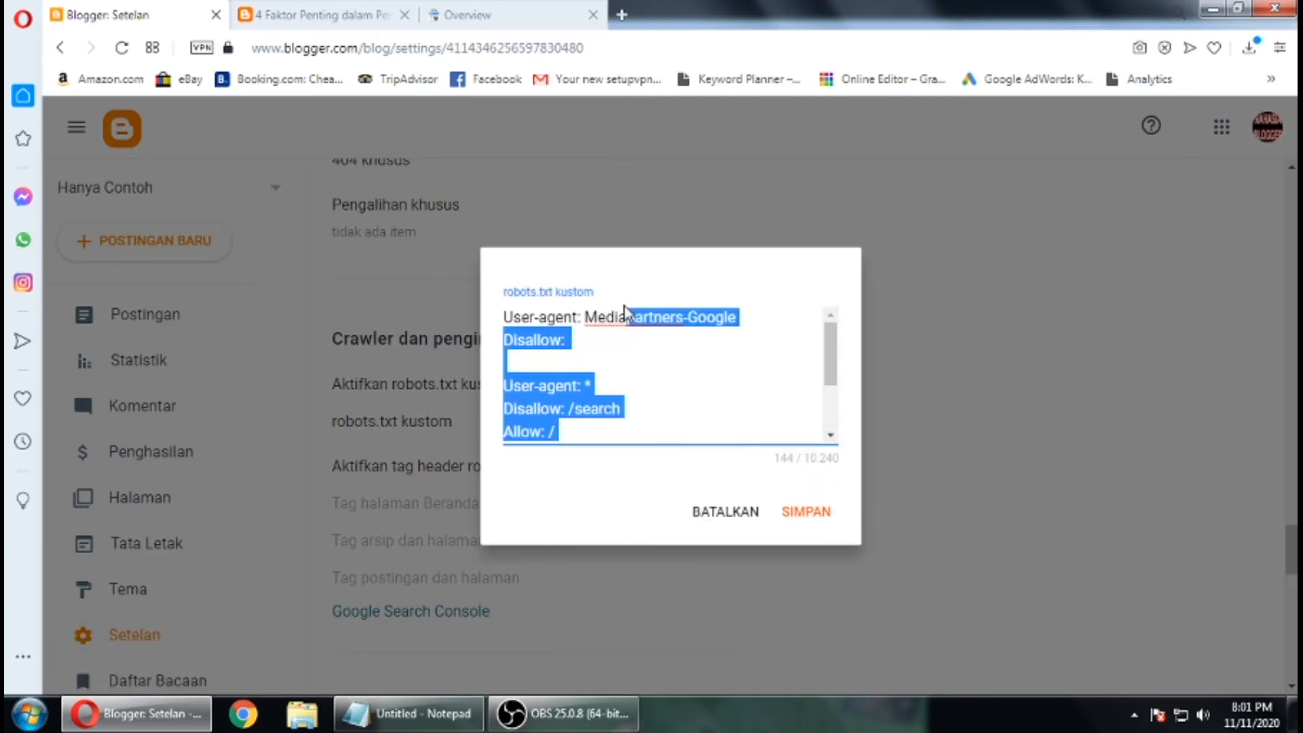
click(803, 519)
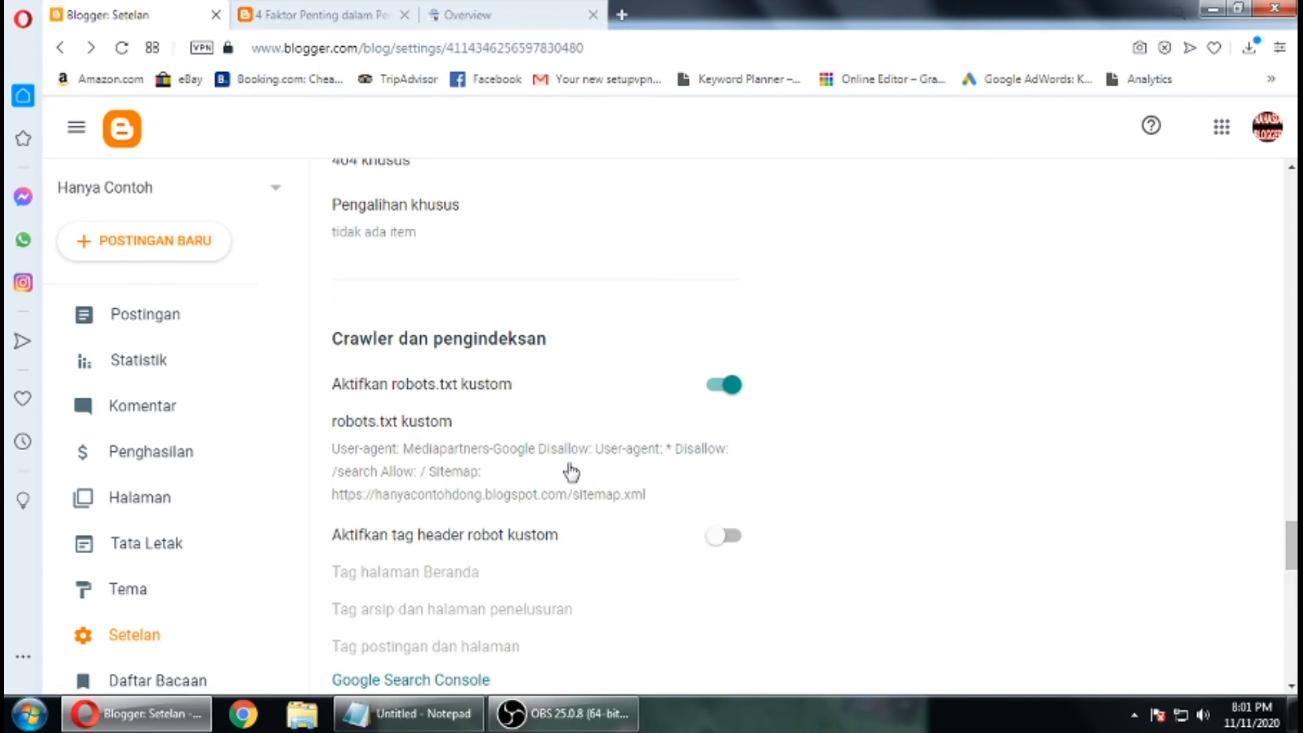
Examine the saved robots.txt entry among the crawler settings, glancing at the Search Console overview and the fish post
scroll(442, 246, up, 10)
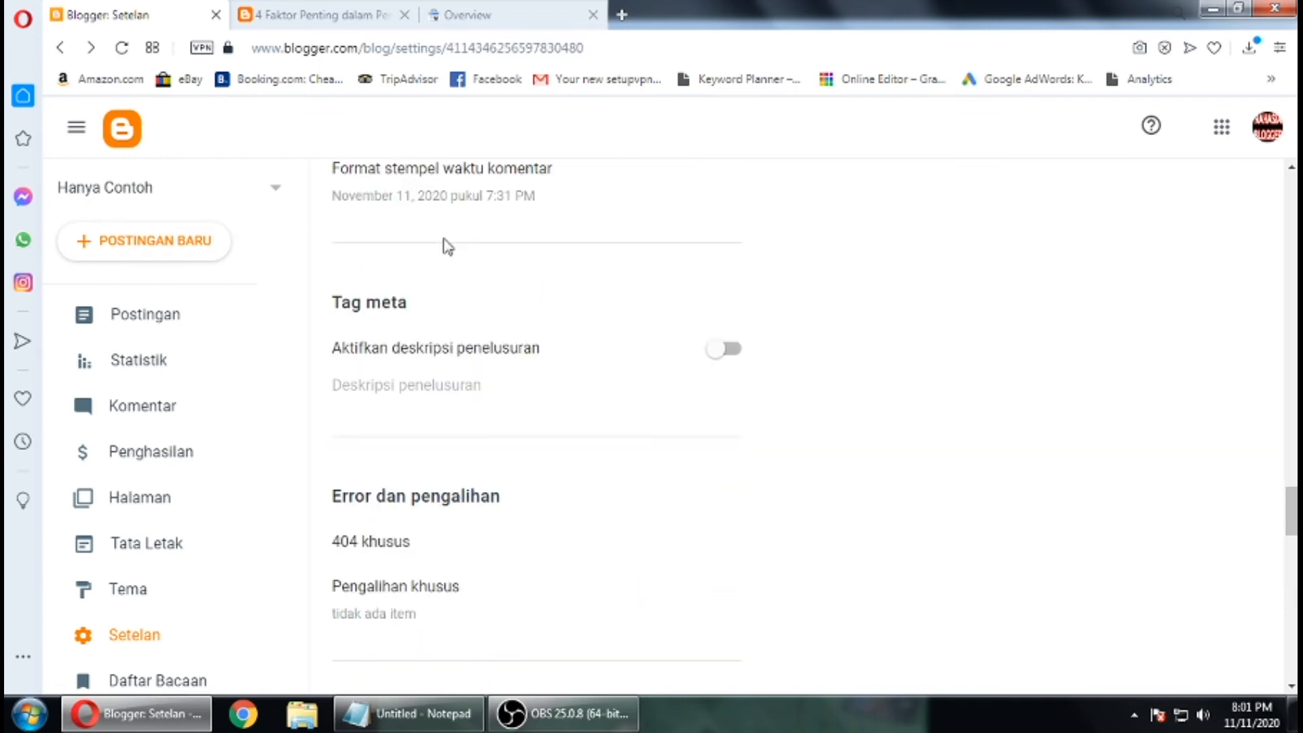
scroll(445, 246, down, 10)
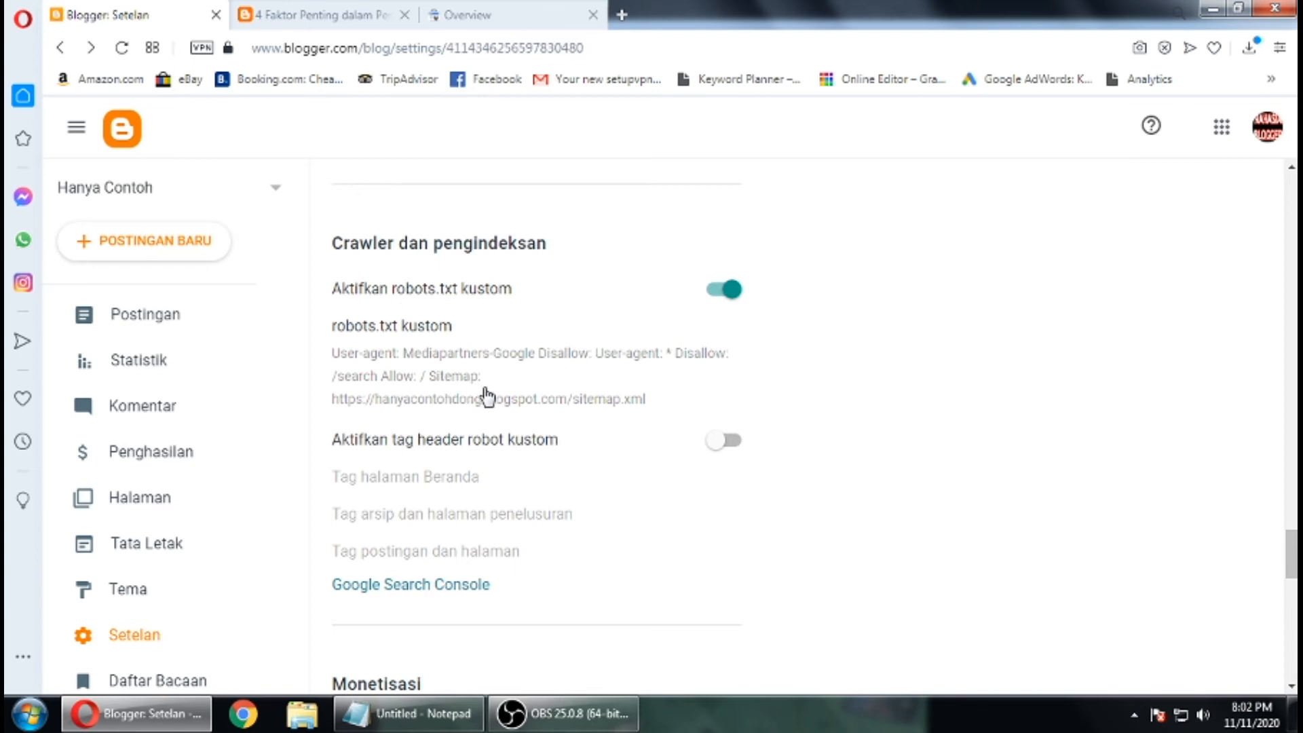
click(475, 9)
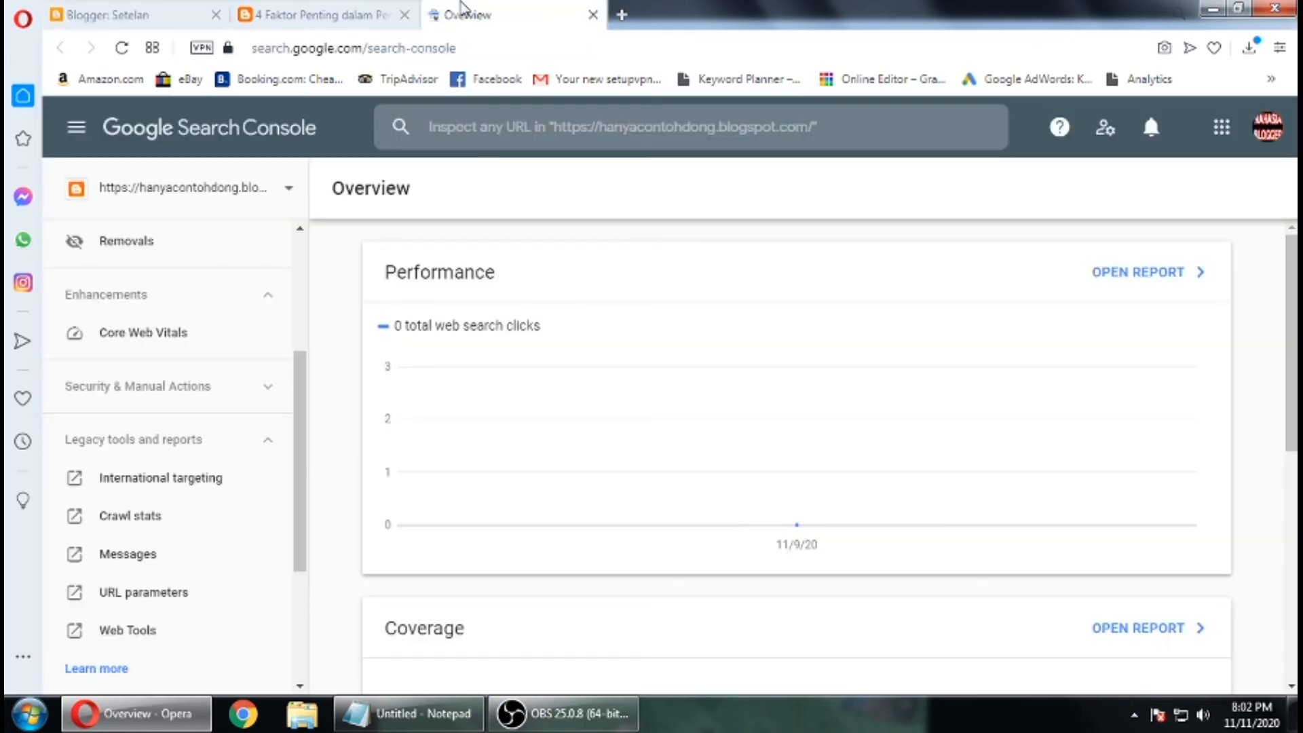
click(329, 11)
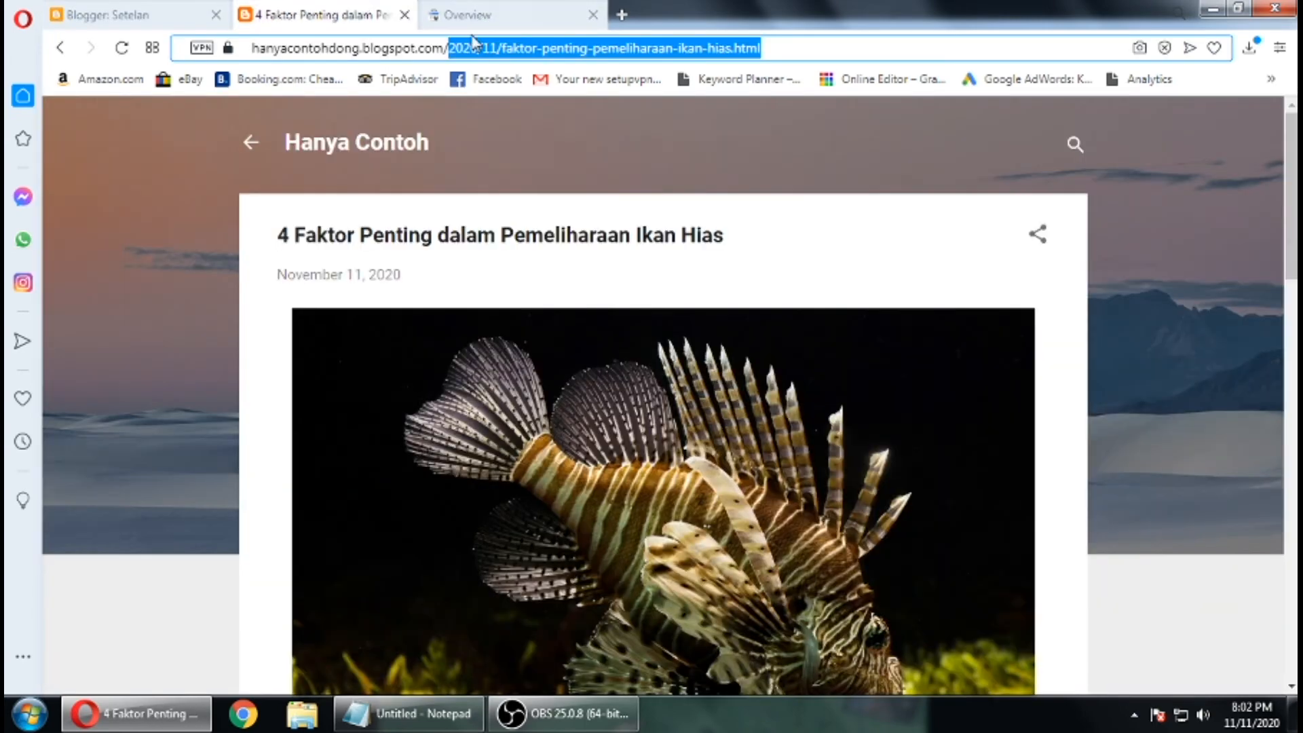
click(112, 14)
scroll(465, 451, up, 7)
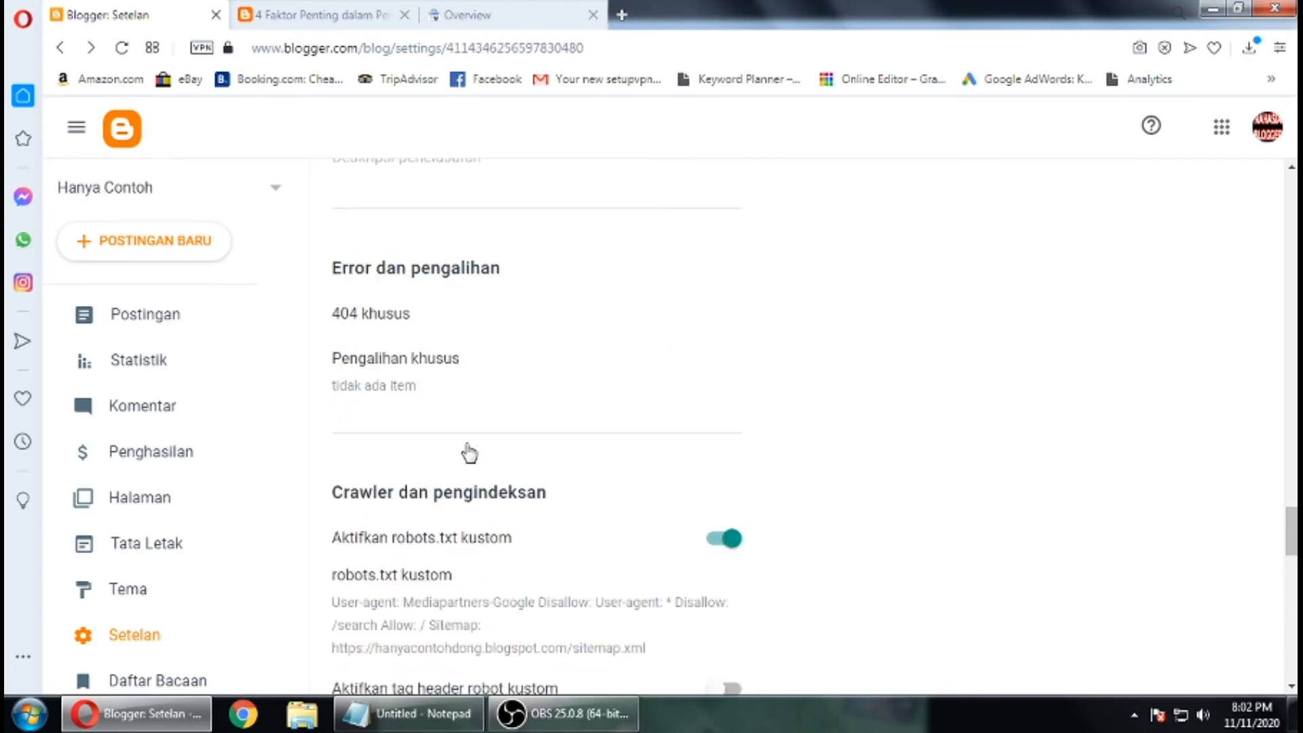
scroll(466, 451, down, 7)
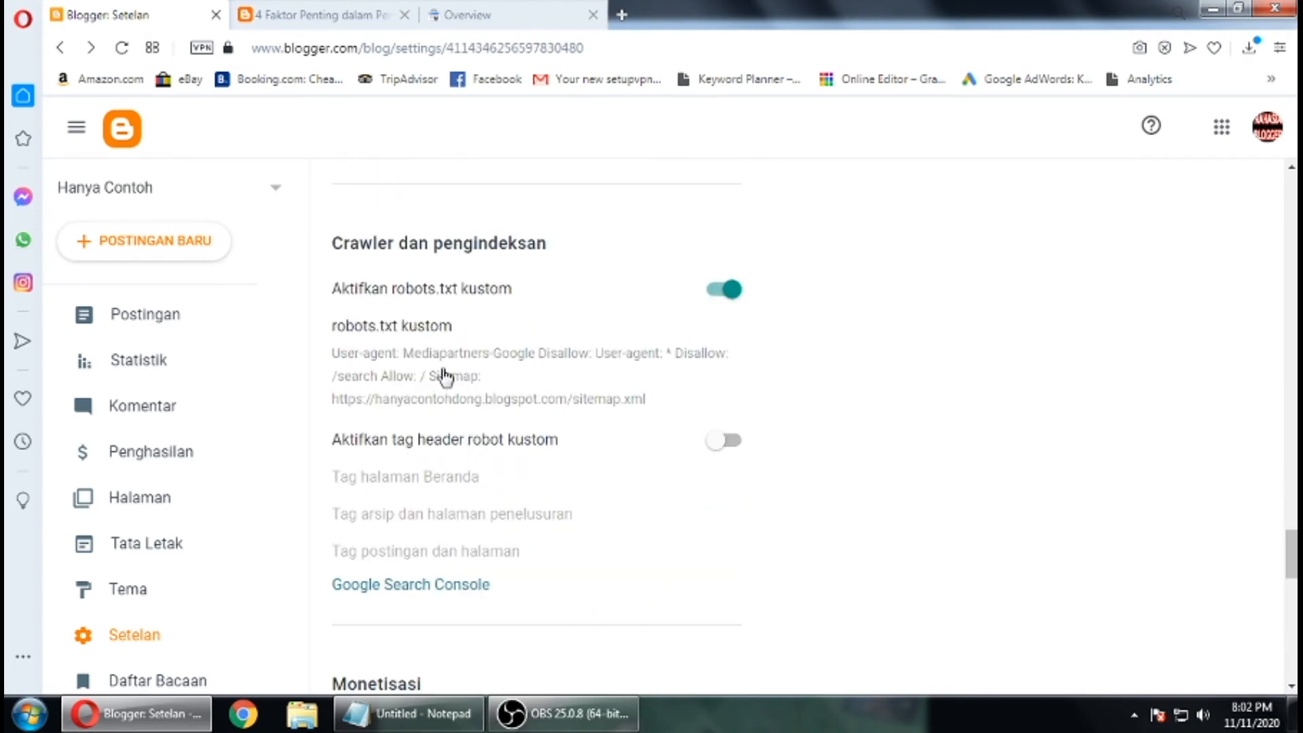
scroll(456, 346, up, 2)
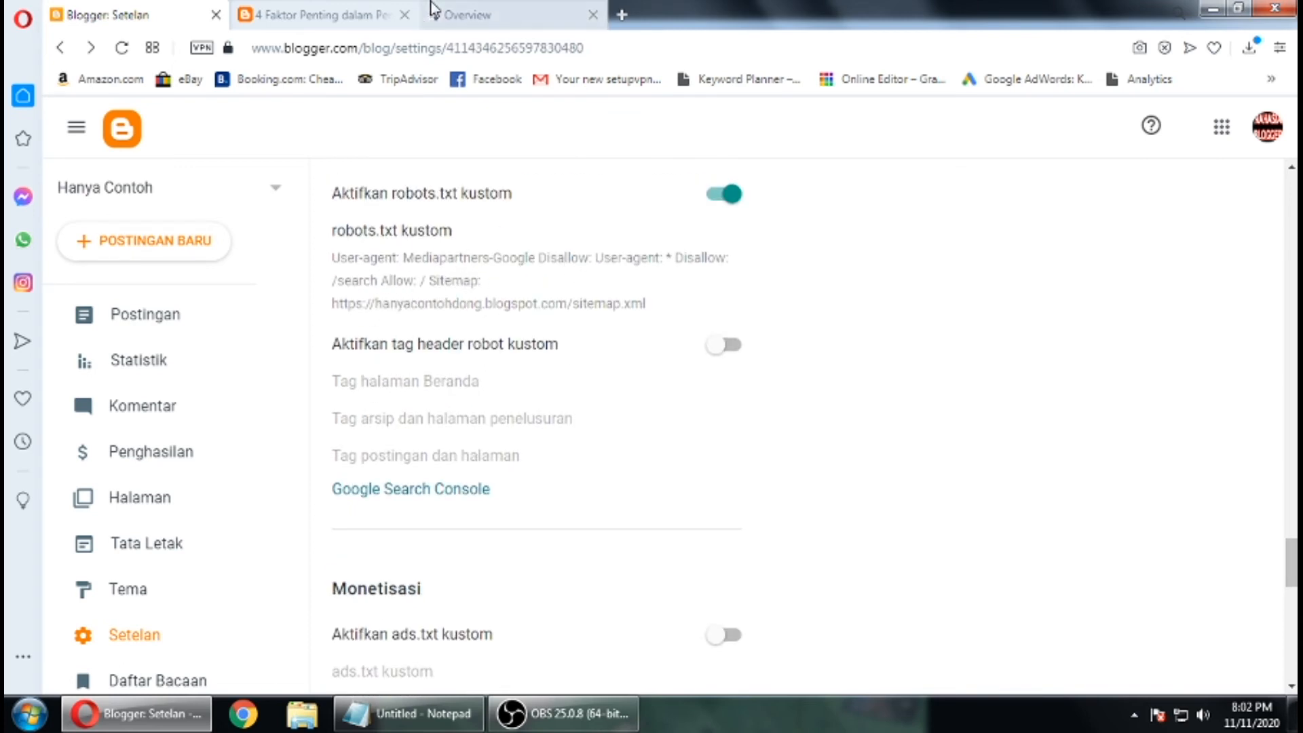
Open the Coverage report for the blog in Google Search Console and examine its chart area and details table
click(465, 14)
scroll(171, 345, down, 3)
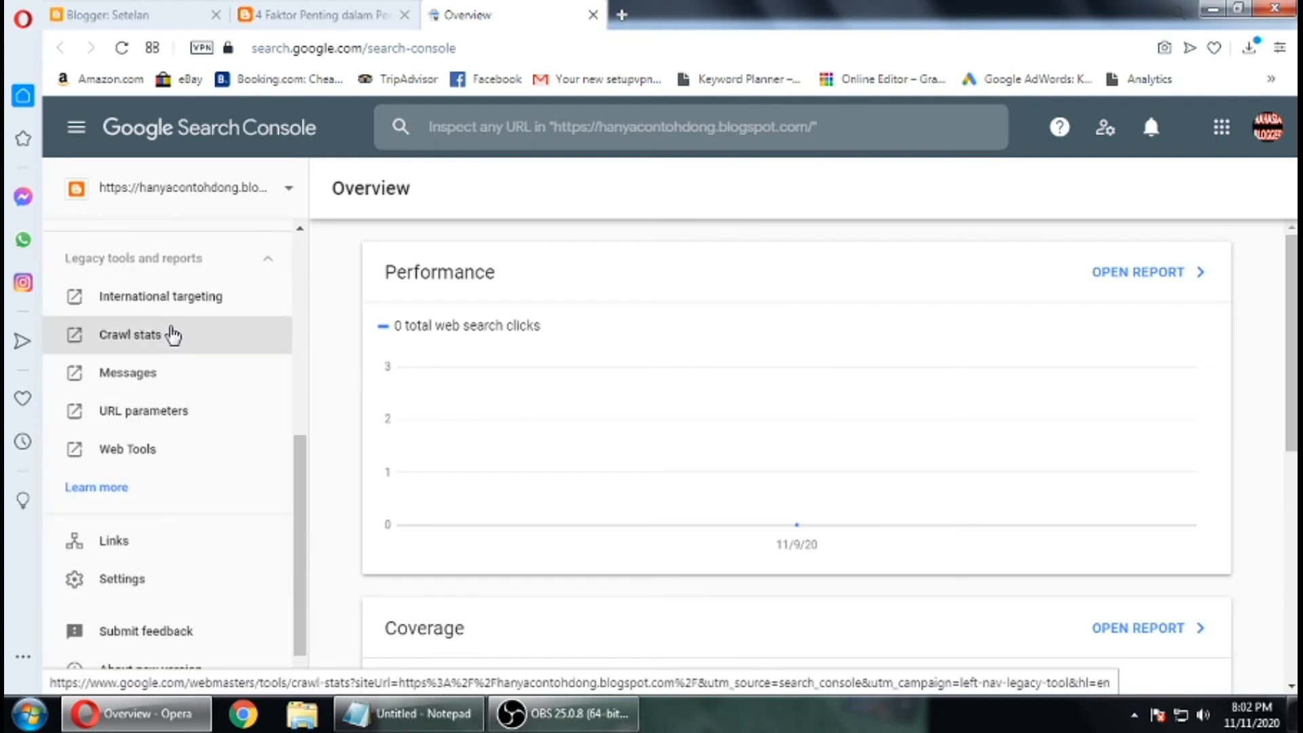
scroll(174, 334, up, 6)
click(180, 414)
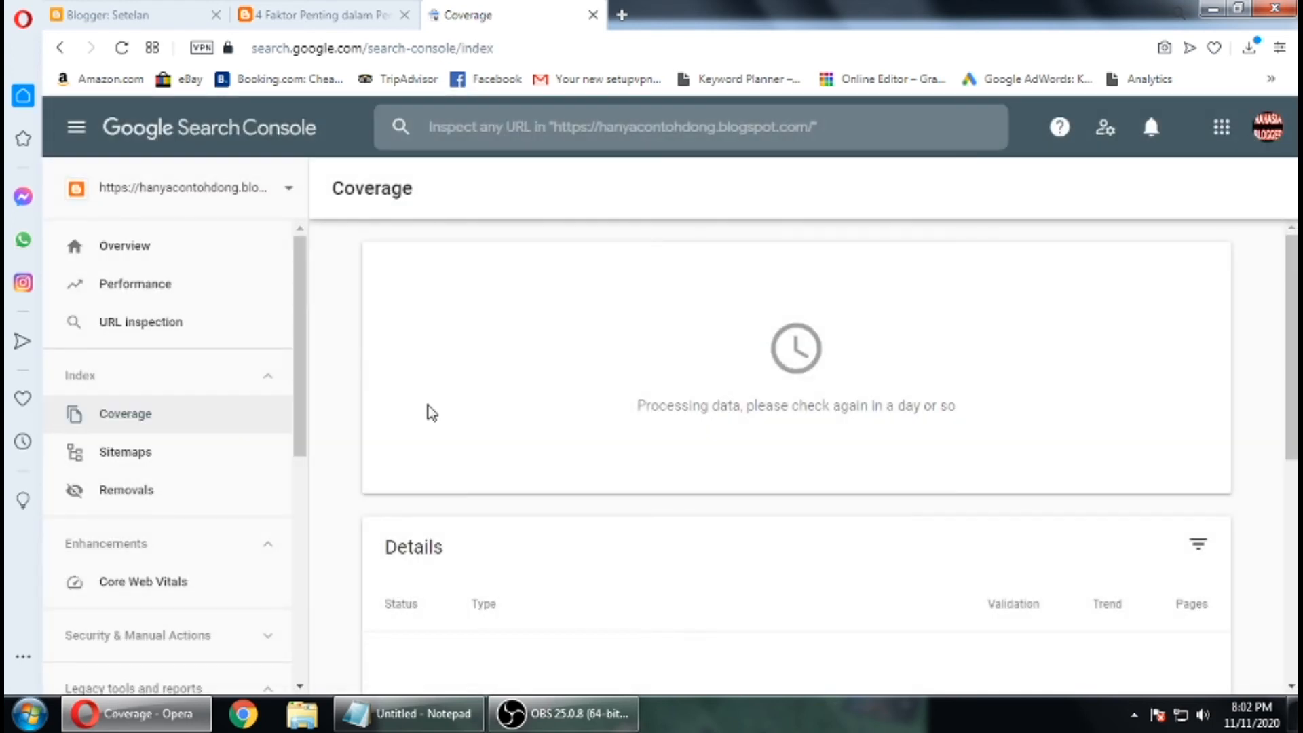
scroll(432, 412, down, 3)
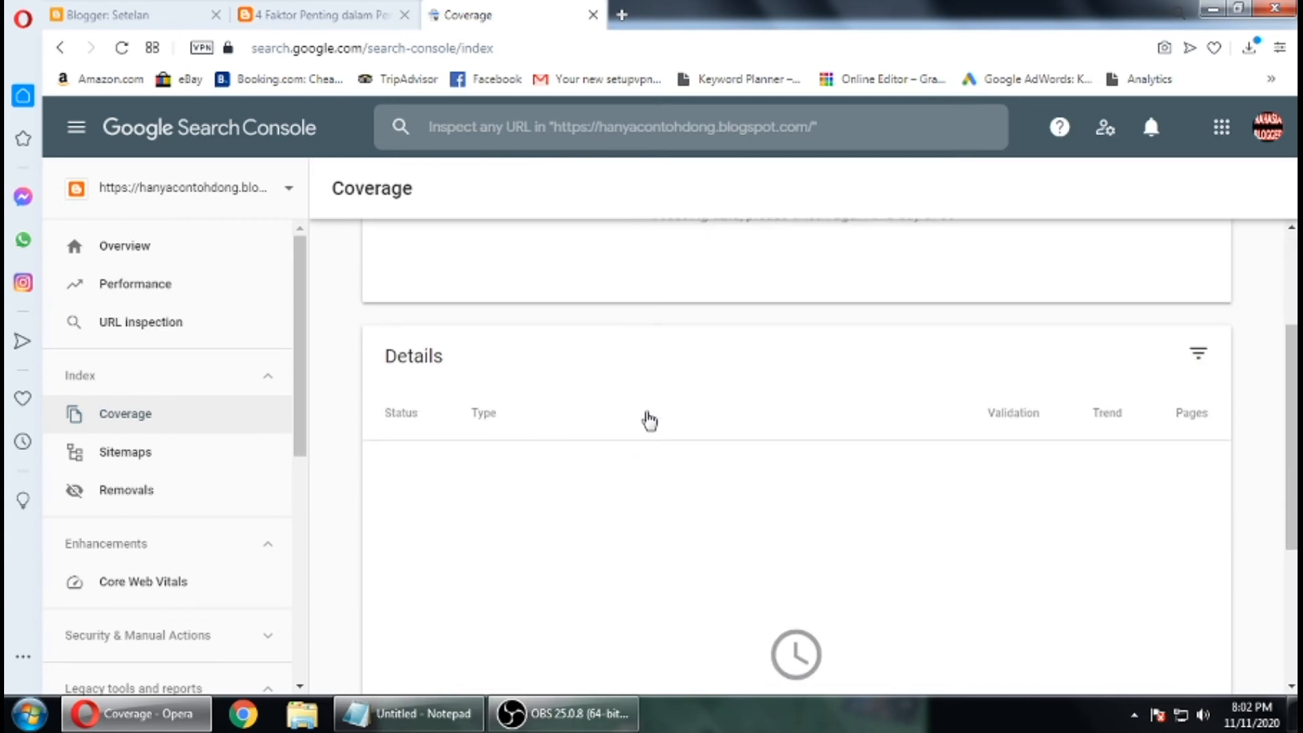
scroll(712, 414, up, 3)
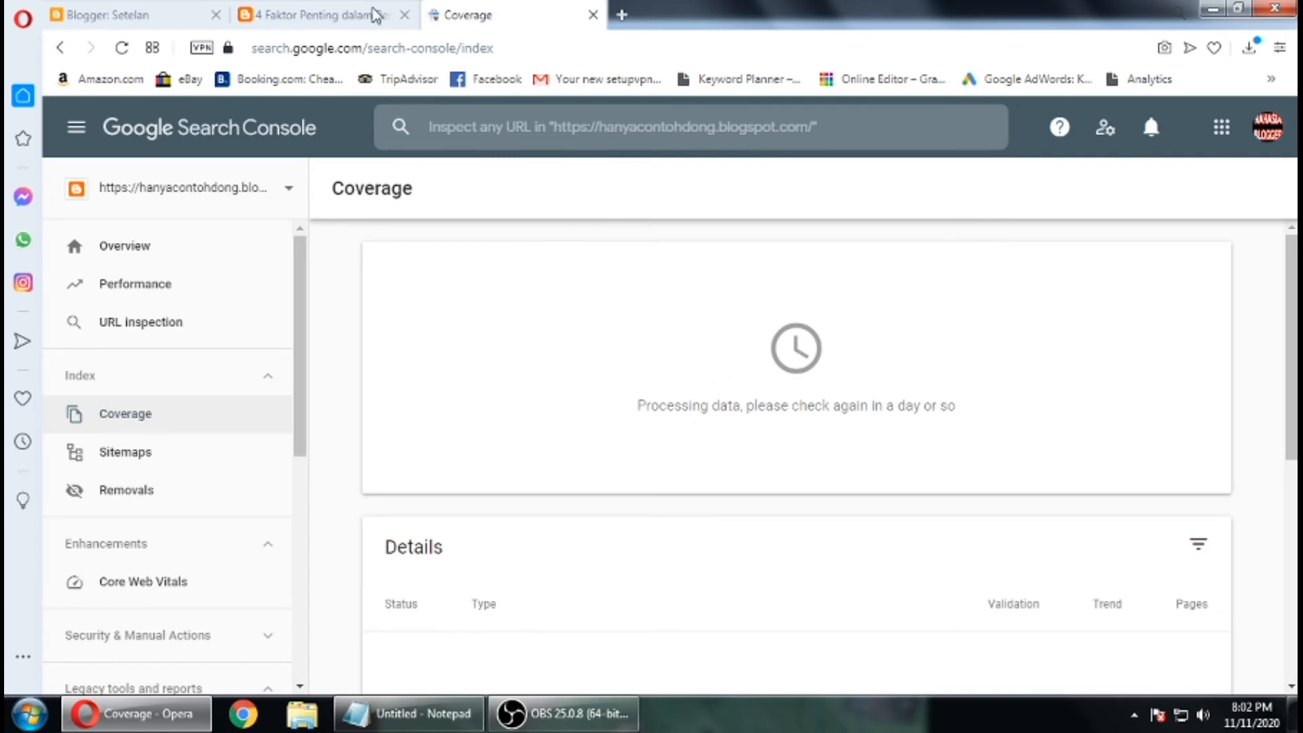
Return to the Blogger settings and enable custom robot header tags ("Aktifkan tag header robot kustom")
click(272, 13)
click(137, 13)
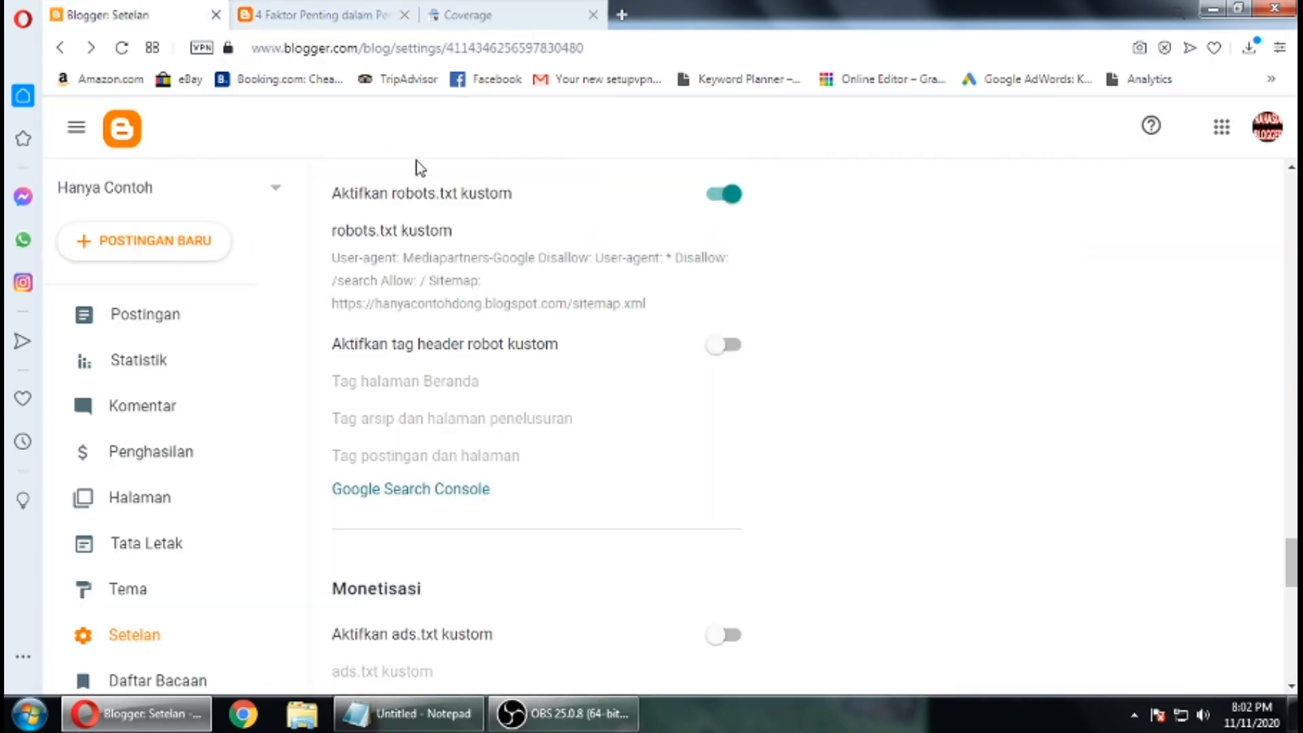
drag(332, 343, 573, 346)
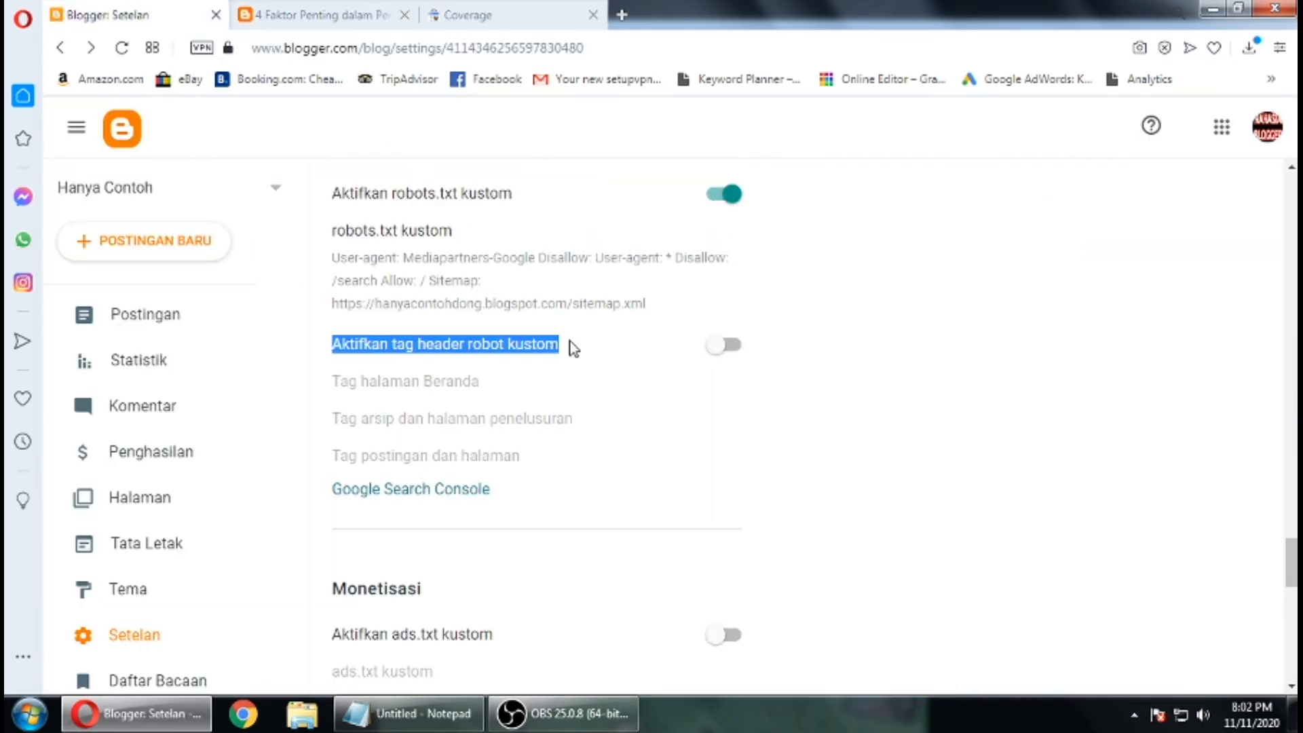
click(502, 366)
click(721, 346)
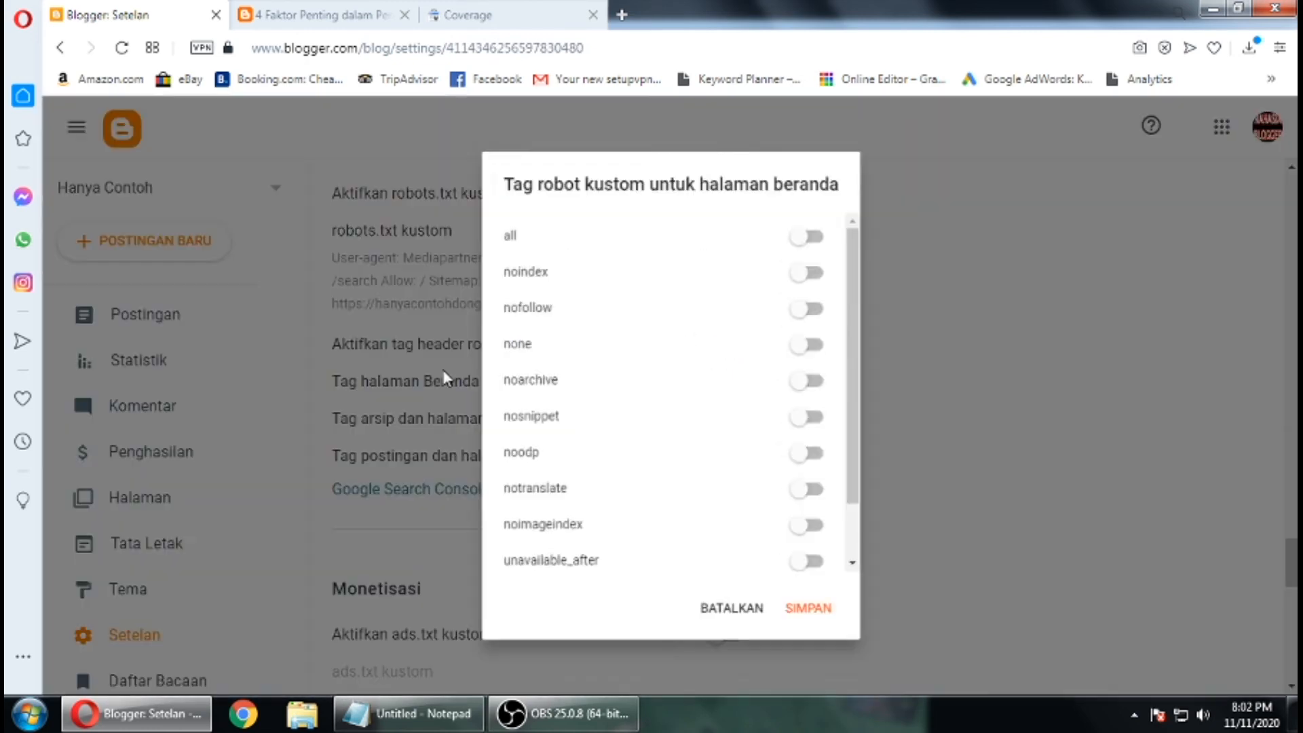
Enable the "all" robot tag for the home page, view the blog's home page as illustration, and save the tag setting
click(448, 384)
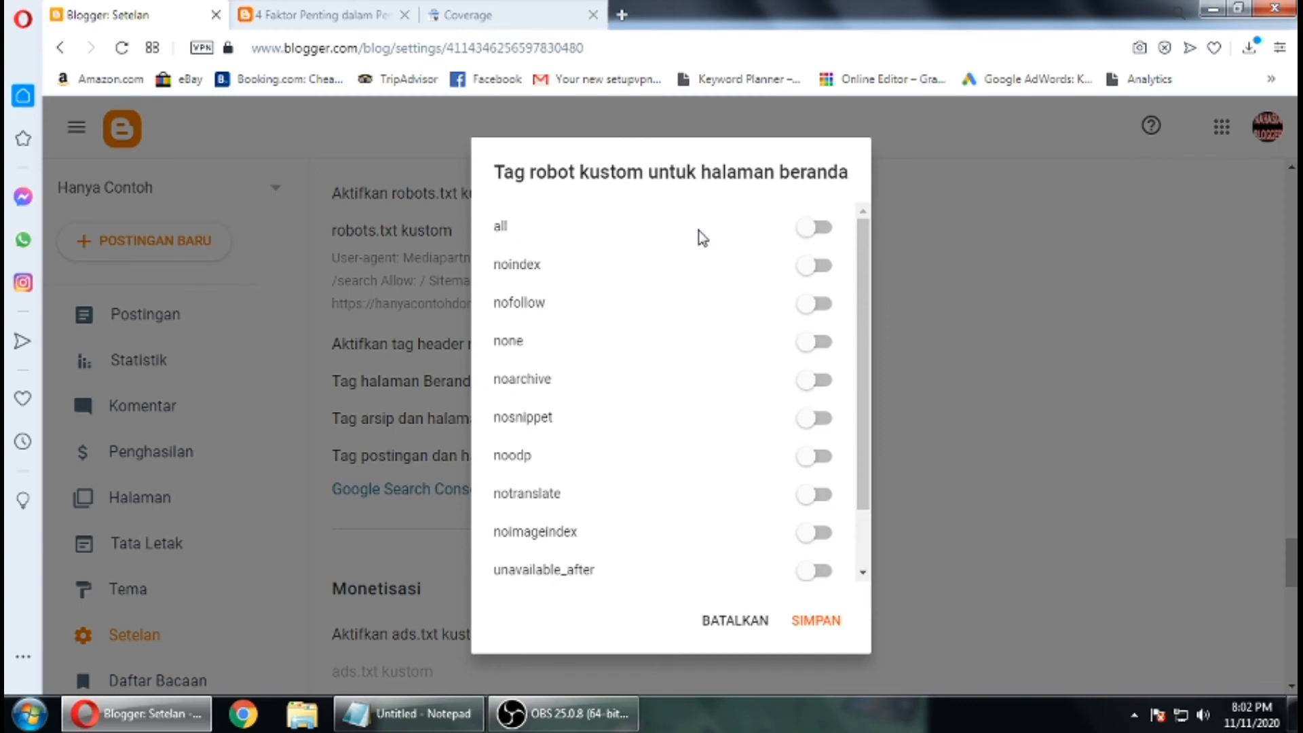
click(821, 230)
click(325, 14)
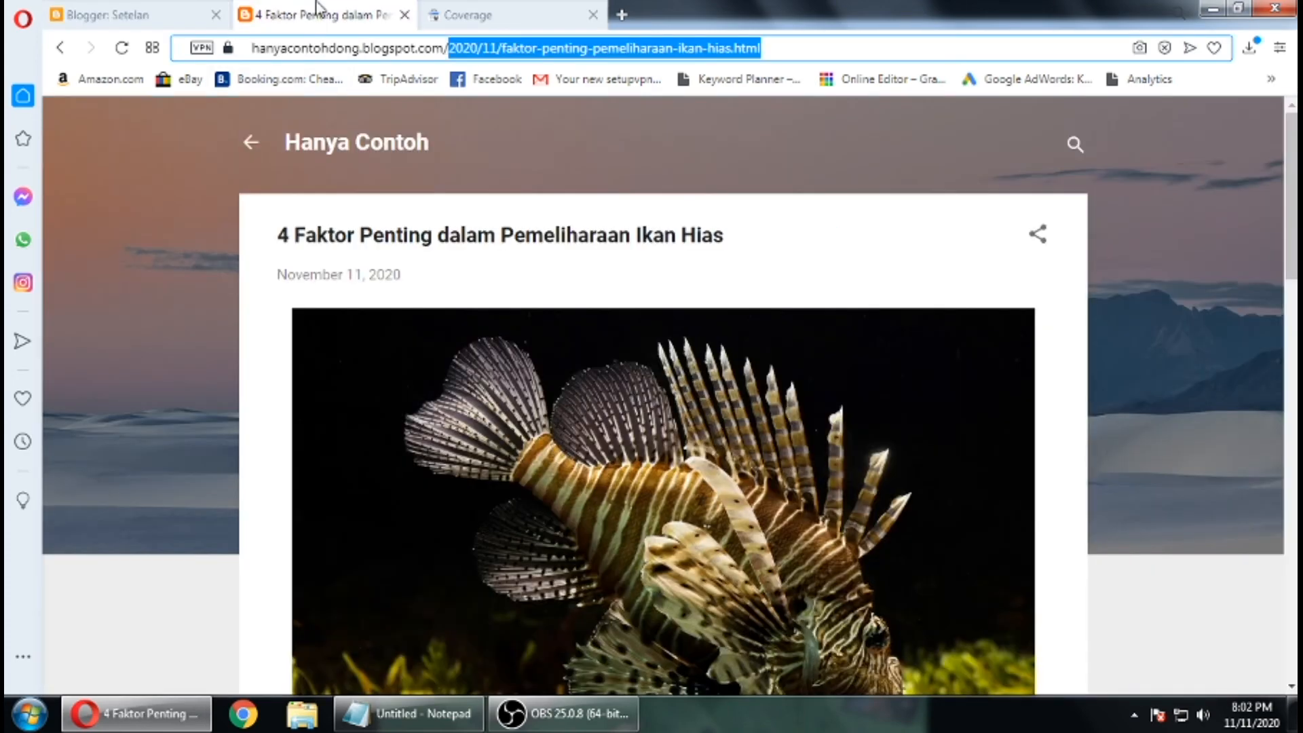
click(307, 143)
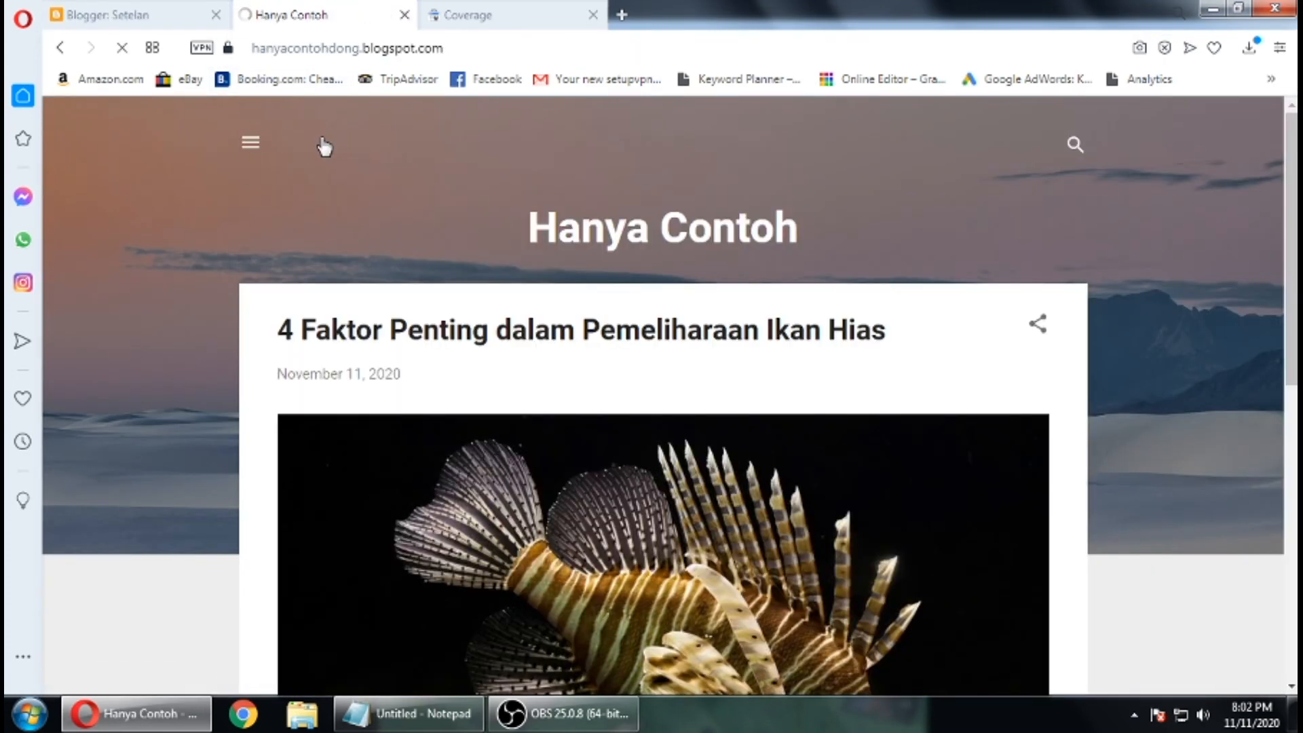
click(109, 14)
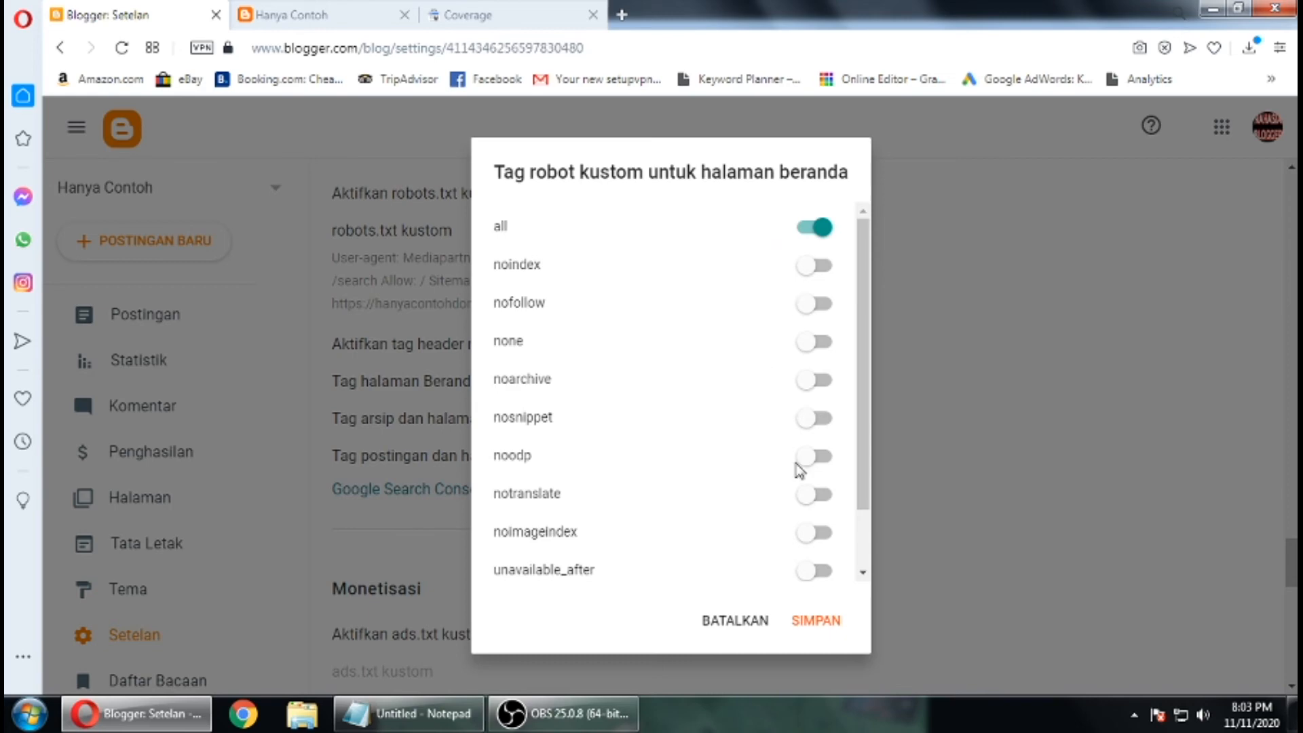
click(817, 626)
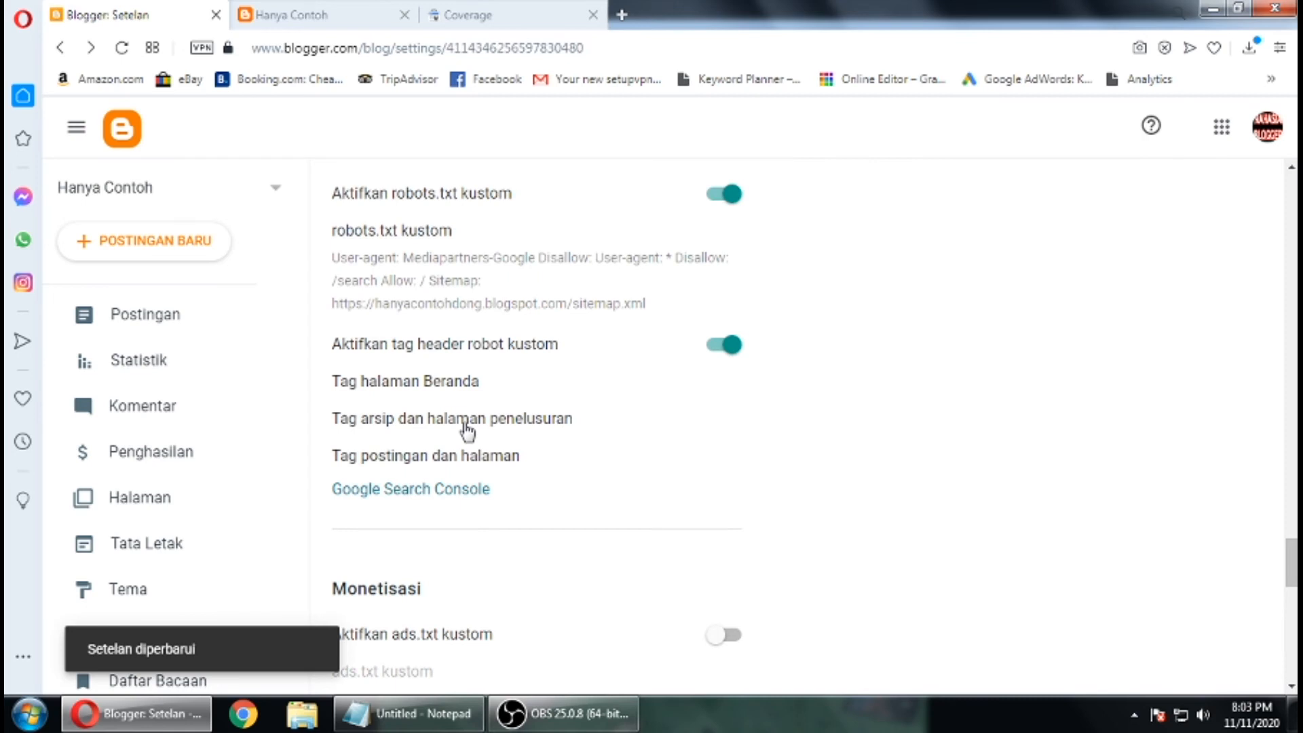
Enable noindex, nofollow, none, noarchive, nosnippet, noodp, notranslate and noimageindex for the archive and search pages, and save the tags
click(467, 426)
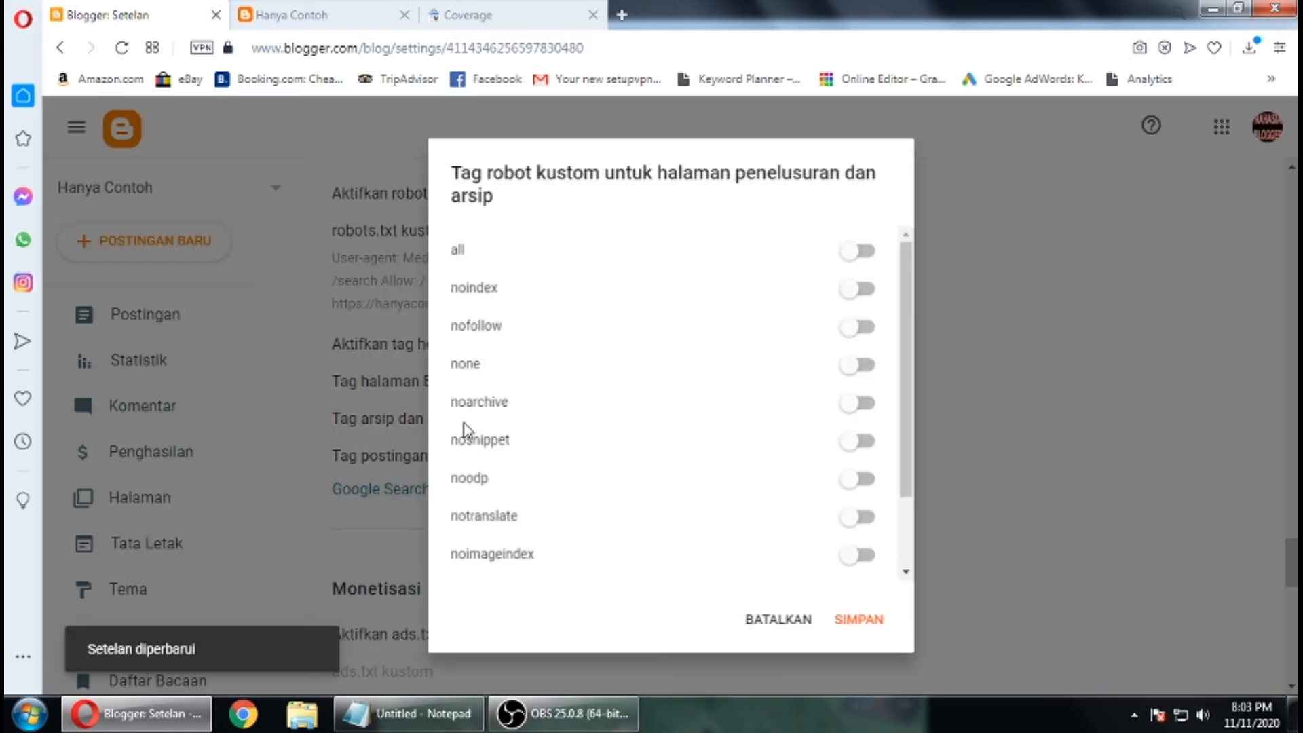
click(862, 291)
click(870, 331)
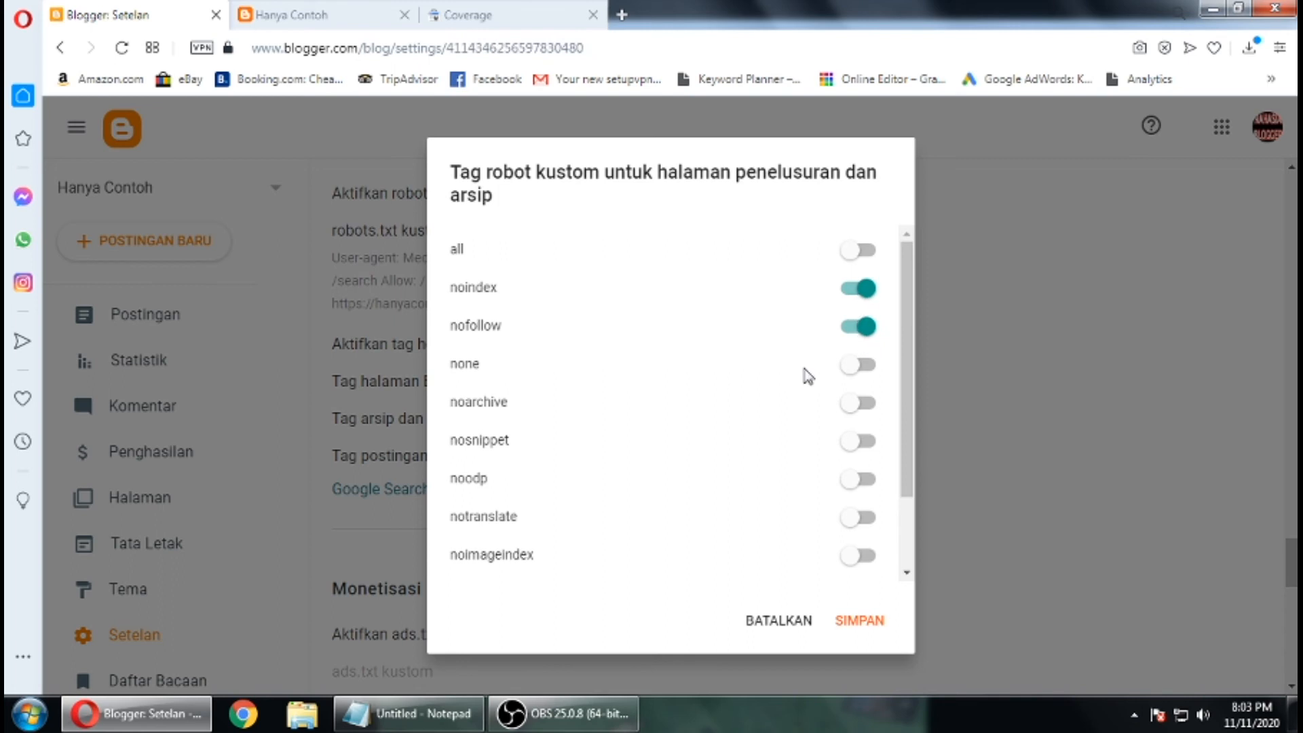
click(856, 366)
click(868, 405)
click(867, 441)
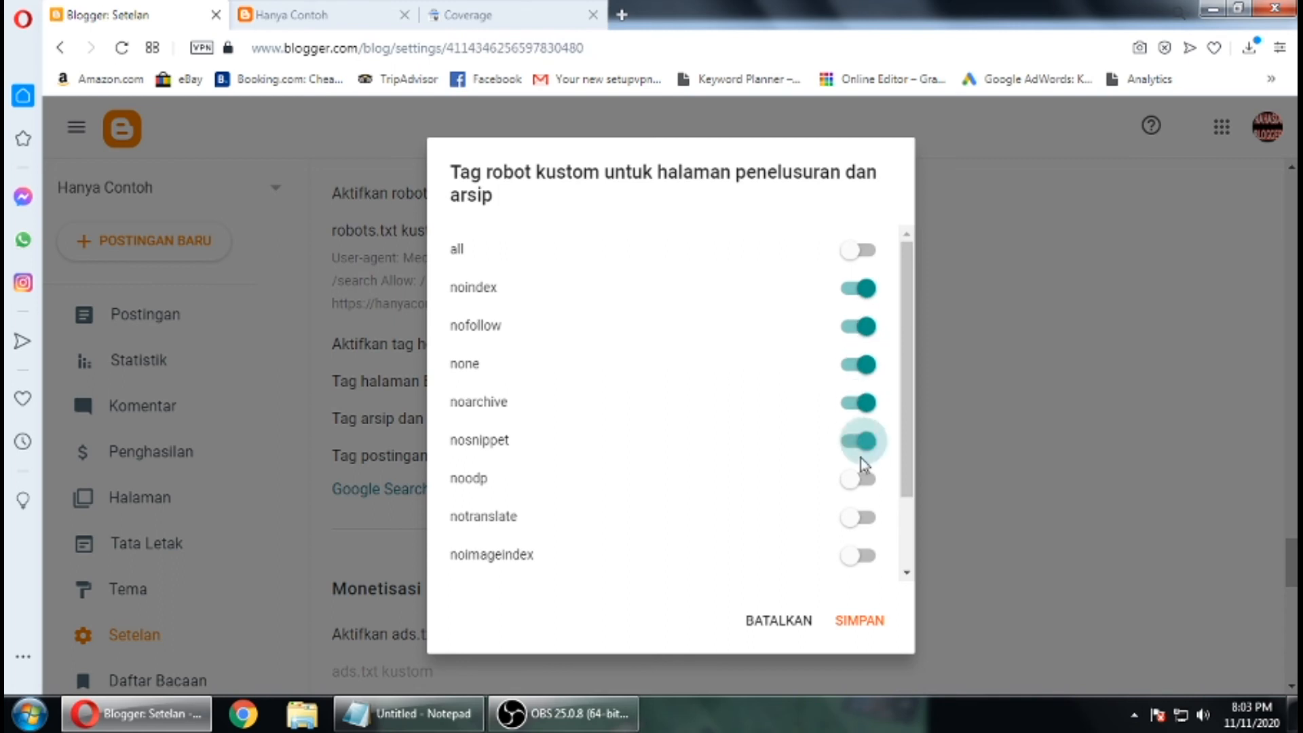
click(862, 481)
click(862, 519)
click(864, 556)
click(859, 621)
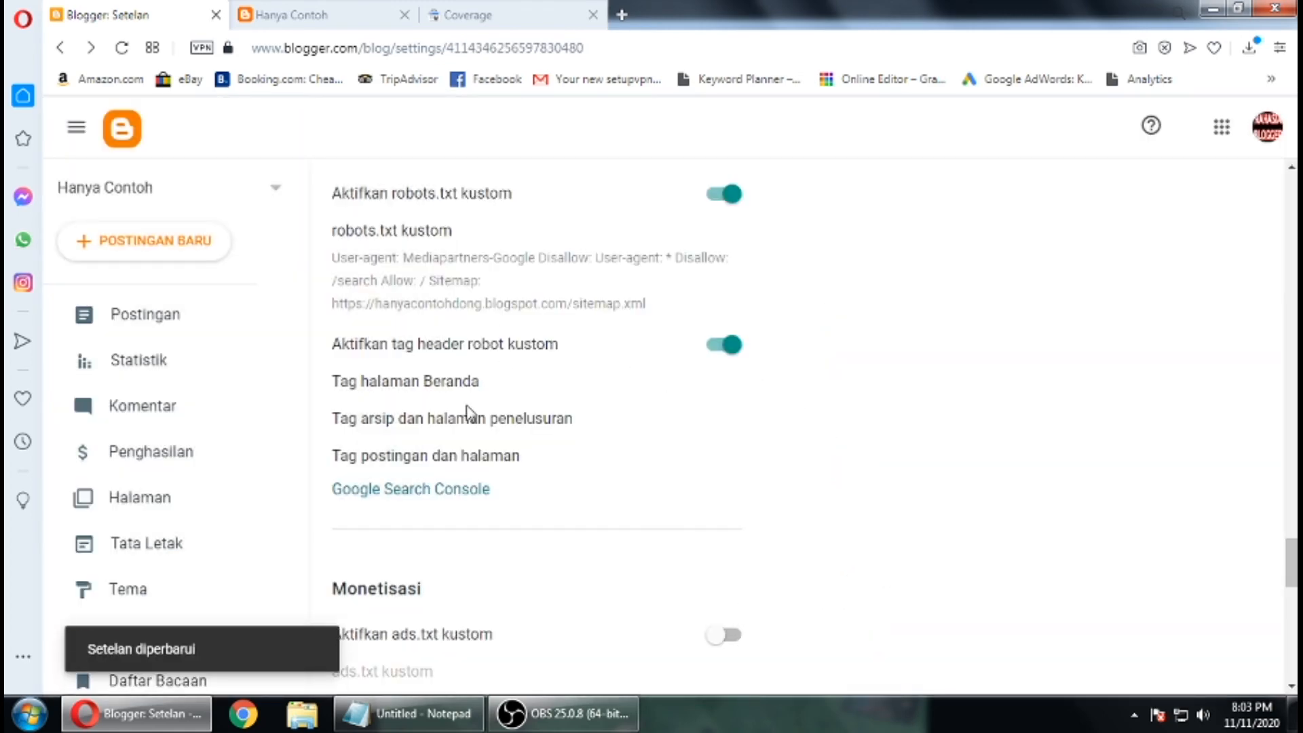
Enable the "all" robot tag for posts and pages ("Tag postingan dan halaman") and save the setting
click(467, 458)
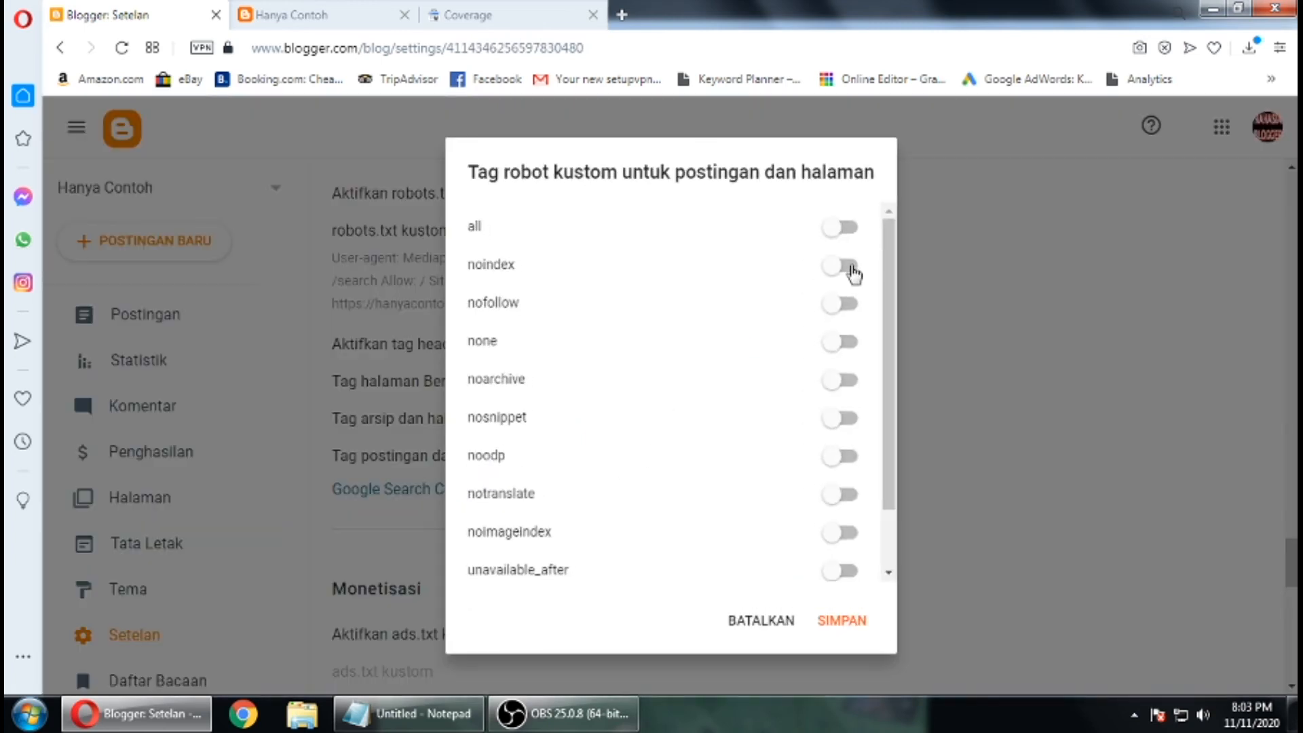
click(850, 231)
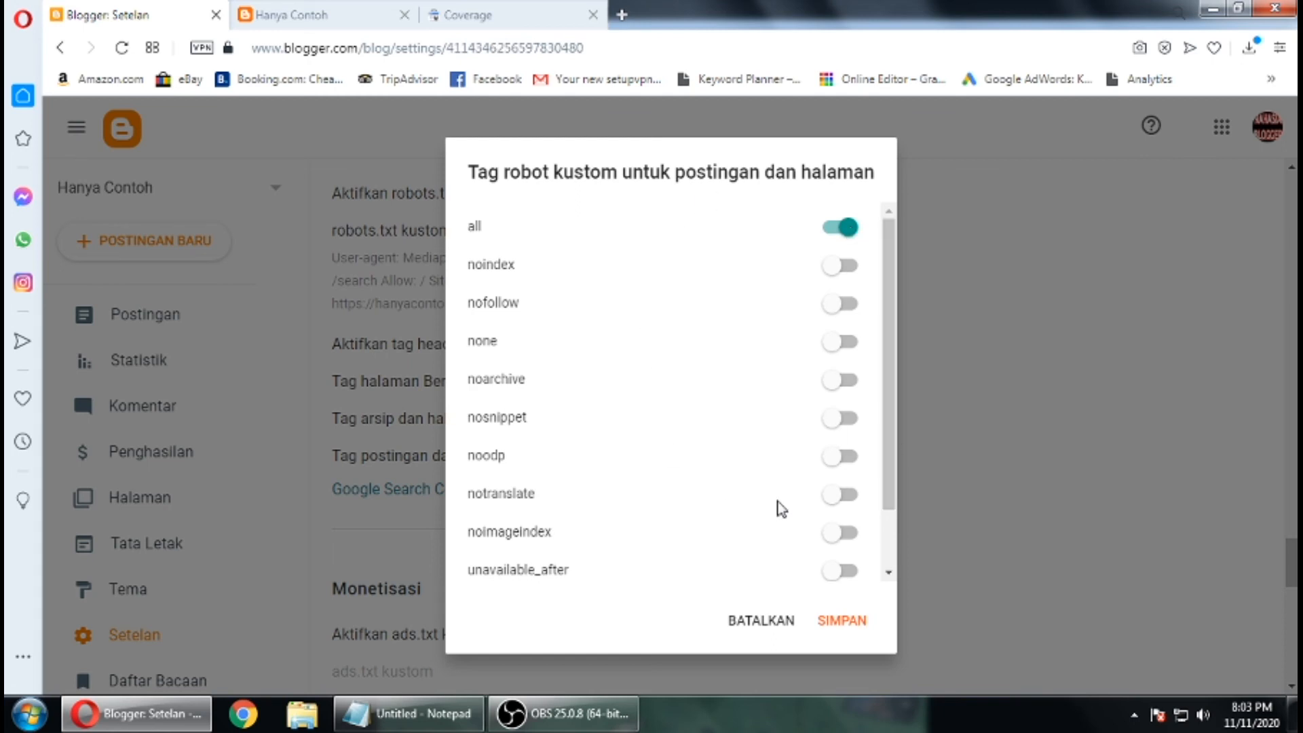
click(838, 621)
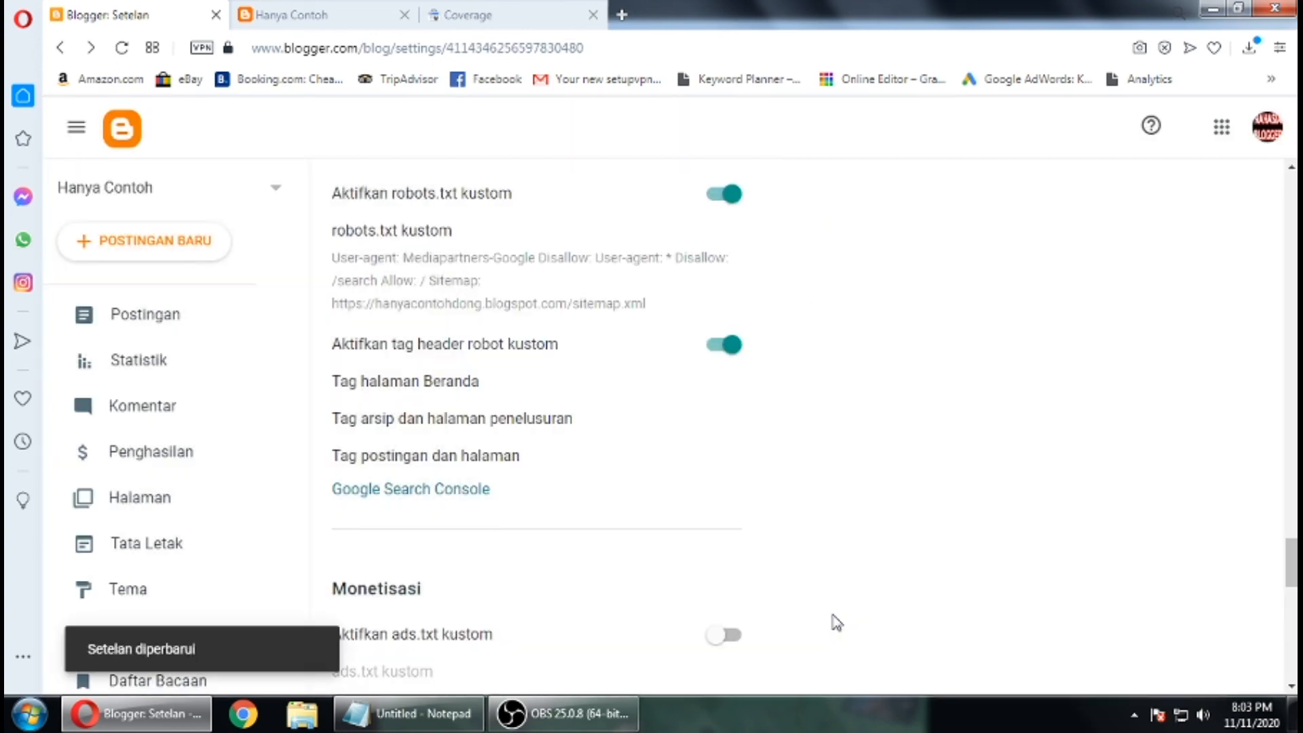
View the blog's home page and review the saved robot tags for posts and pages and for the home page
click(272, 15)
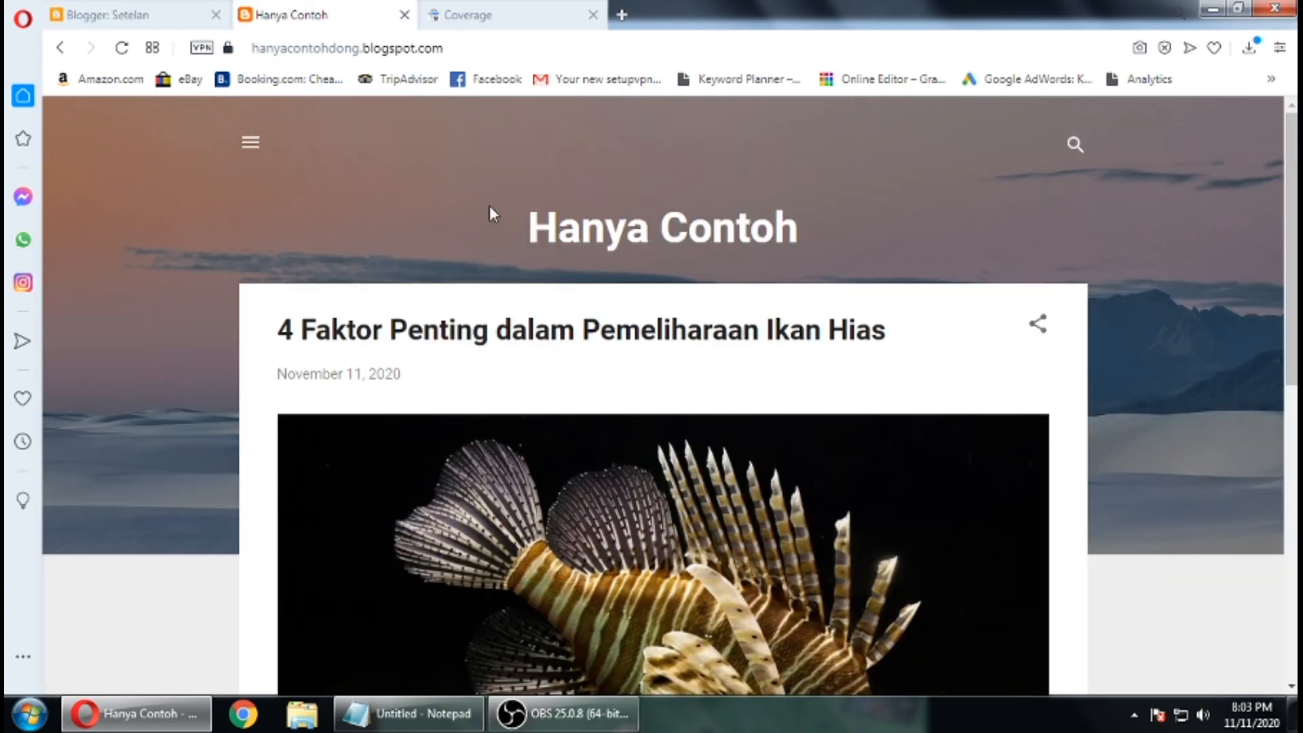
click(176, 10)
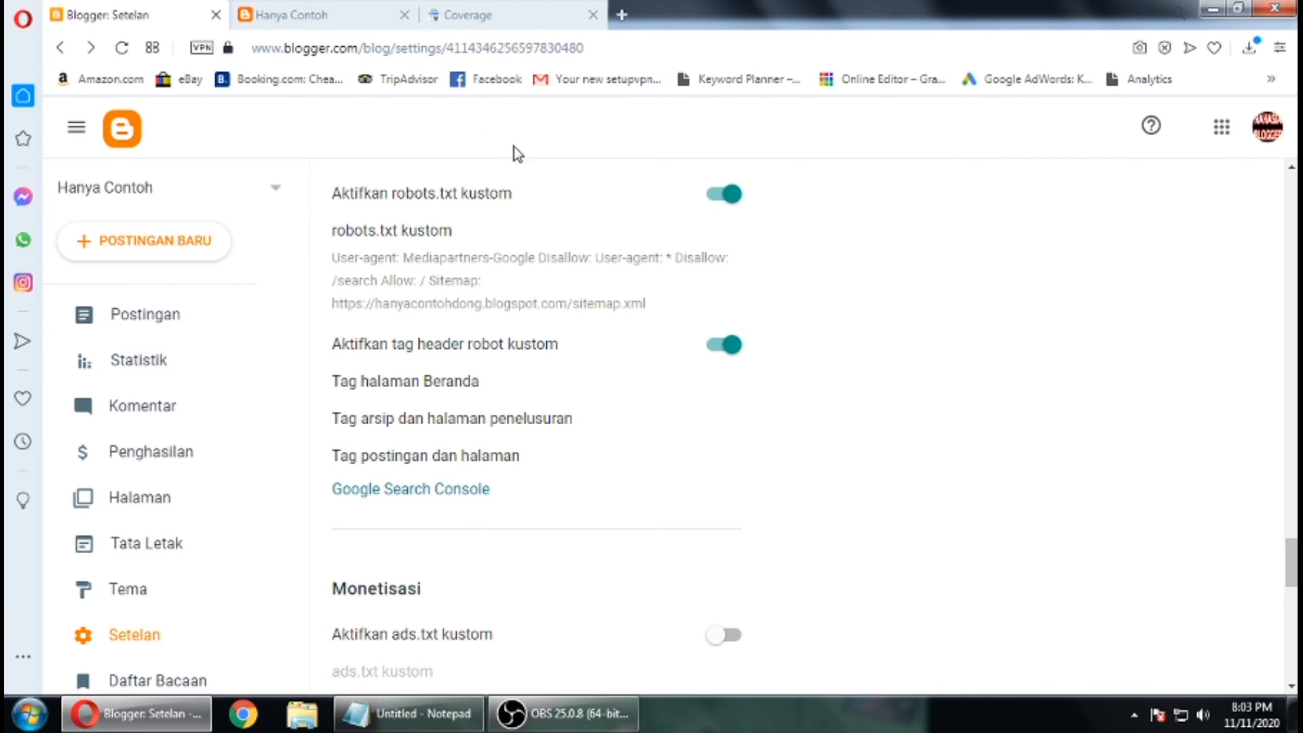
click(494, 456)
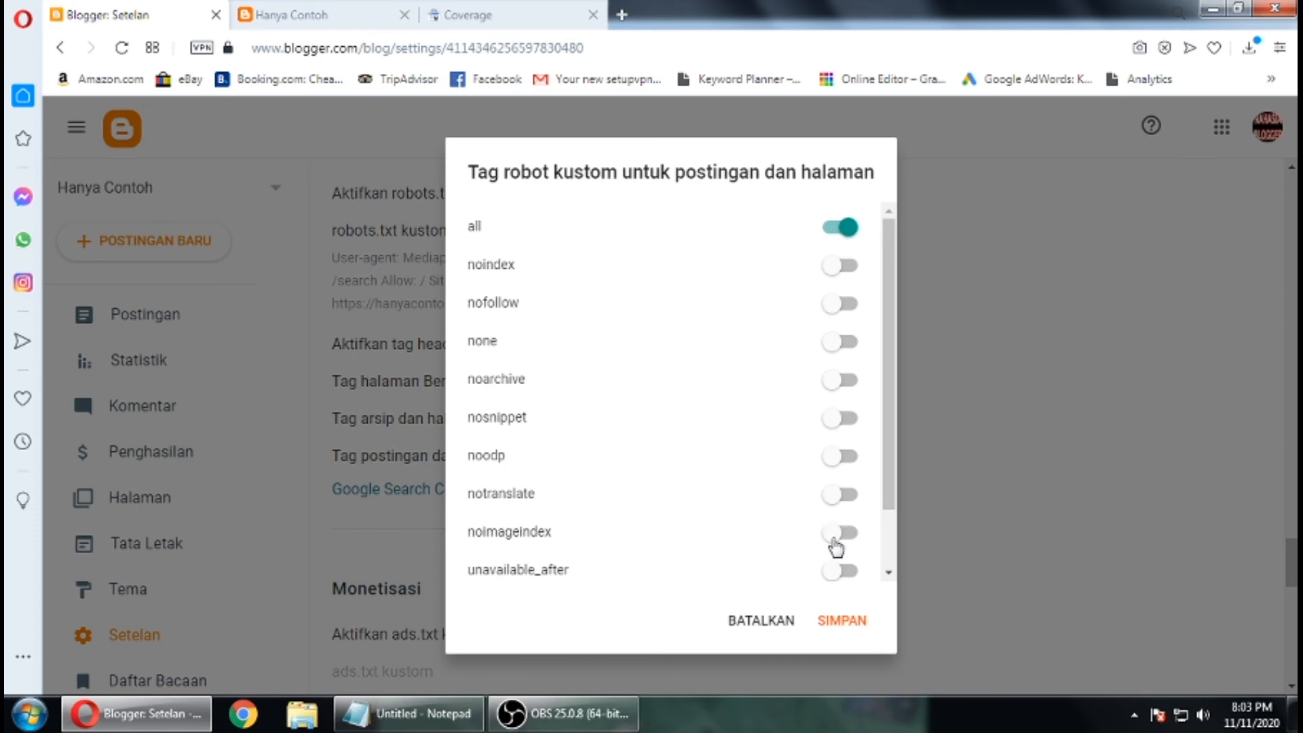
click(841, 622)
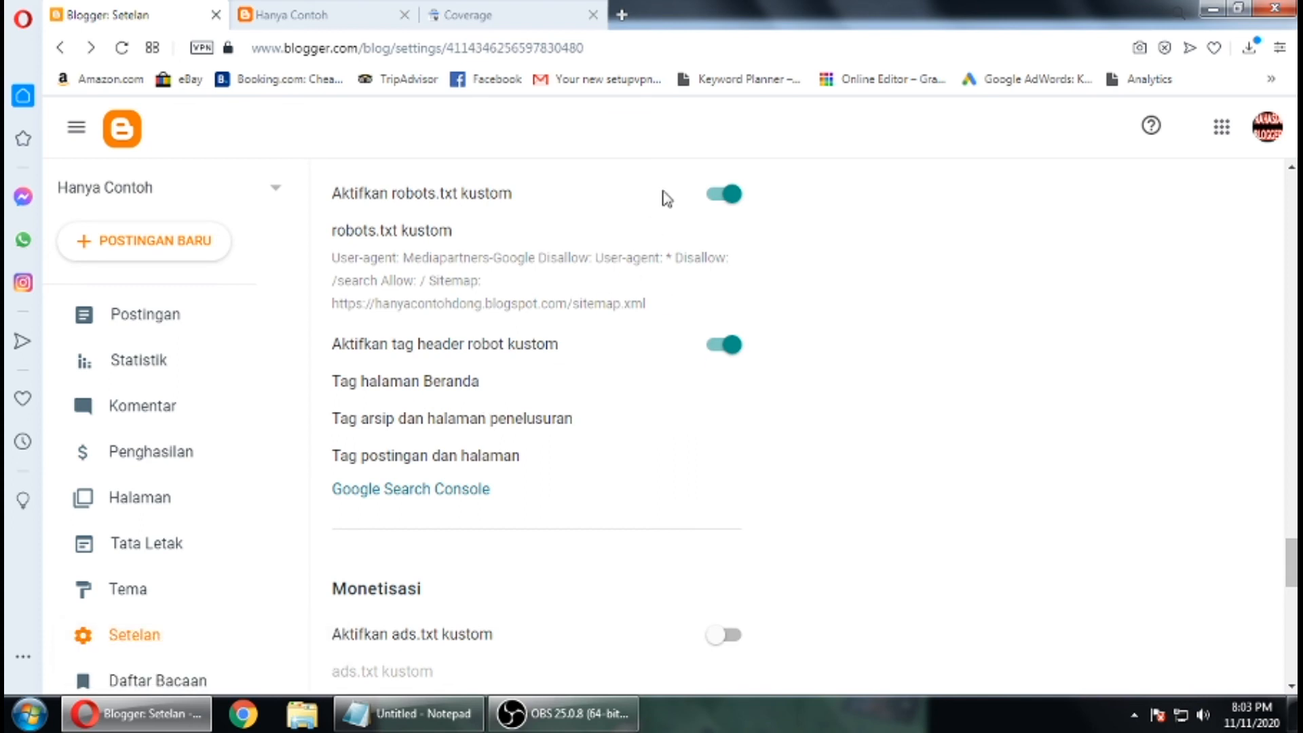
click(410, 388)
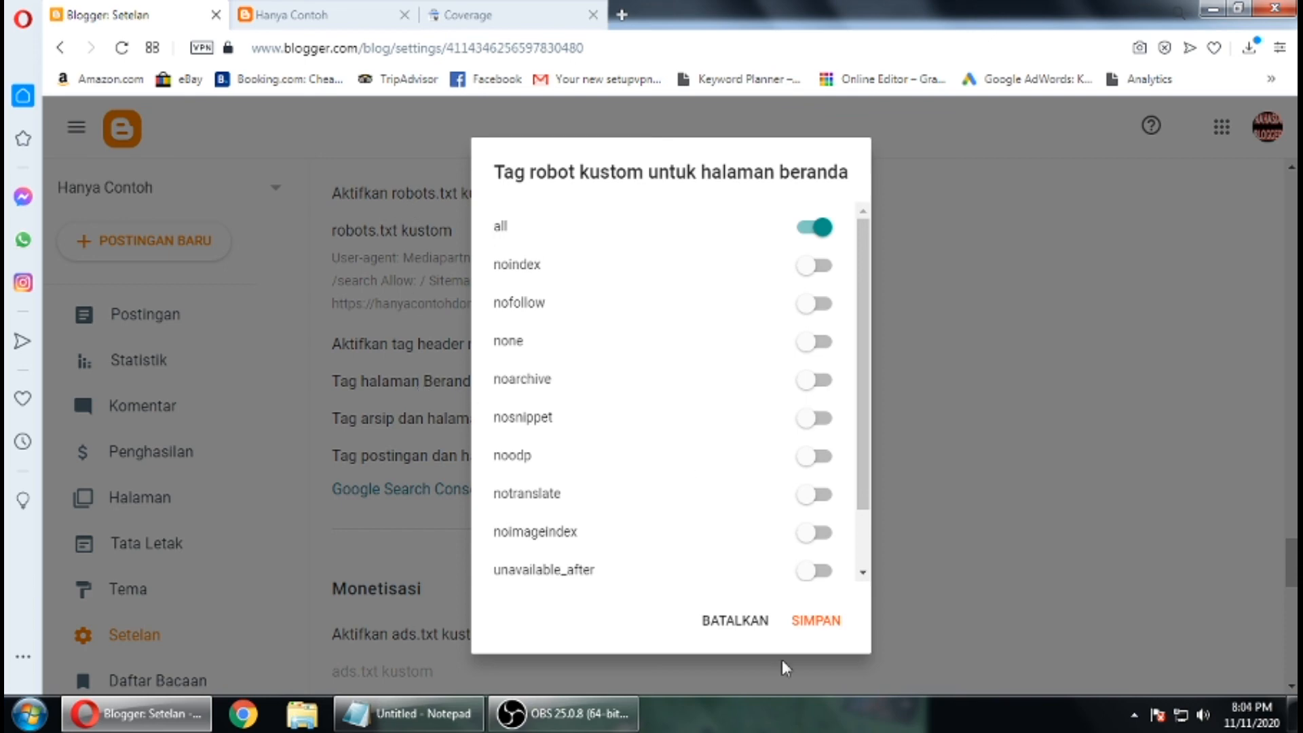
click(742, 628)
scroll(547, 437, down, 5)
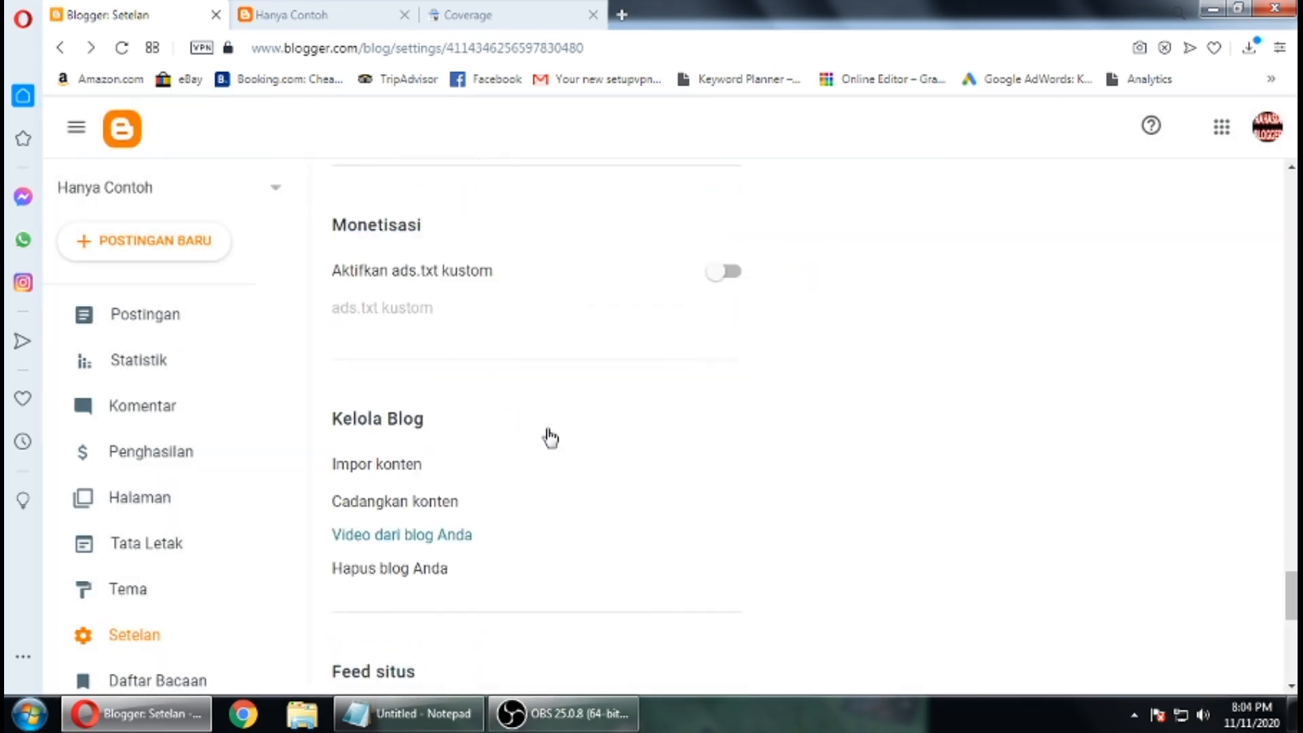
scroll(549, 436, up, 5)
scroll(550, 437, up, 2)
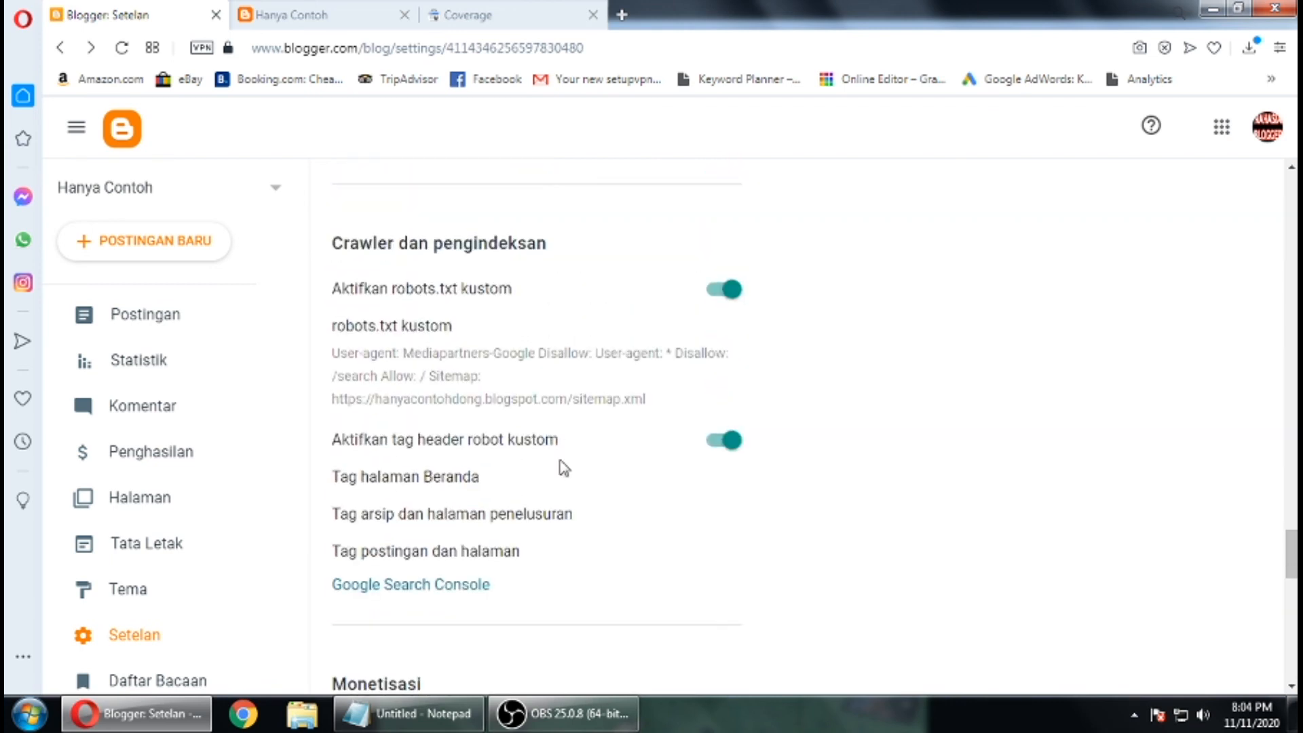
scroll(556, 437, down, 4)
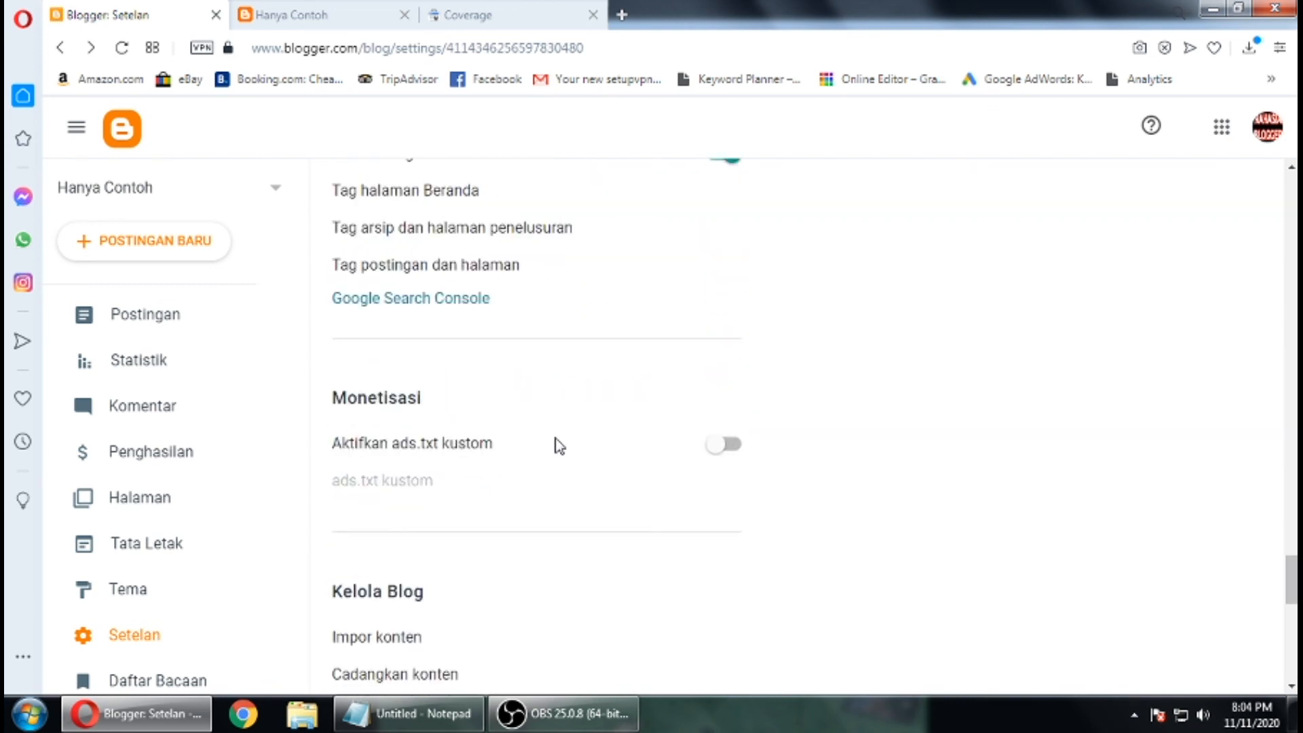
scroll(540, 315, down, 4)
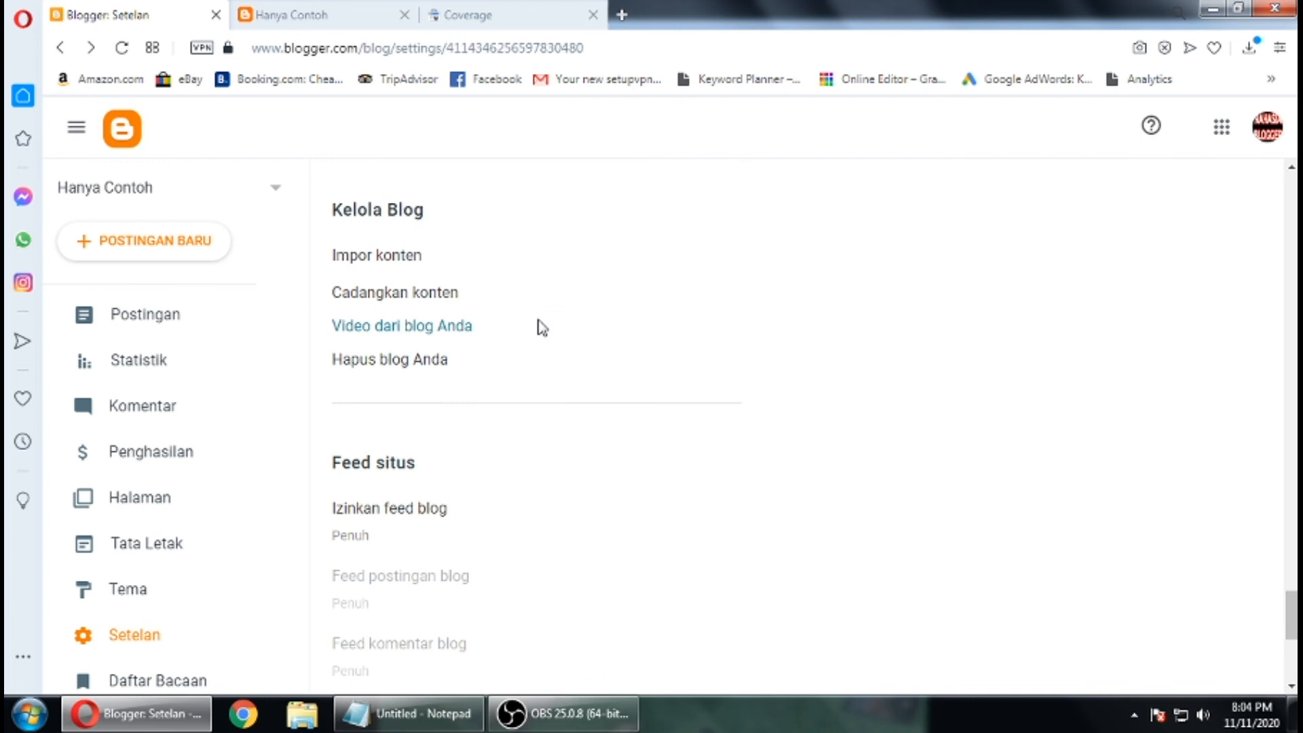
scroll(540, 328, up, 12)
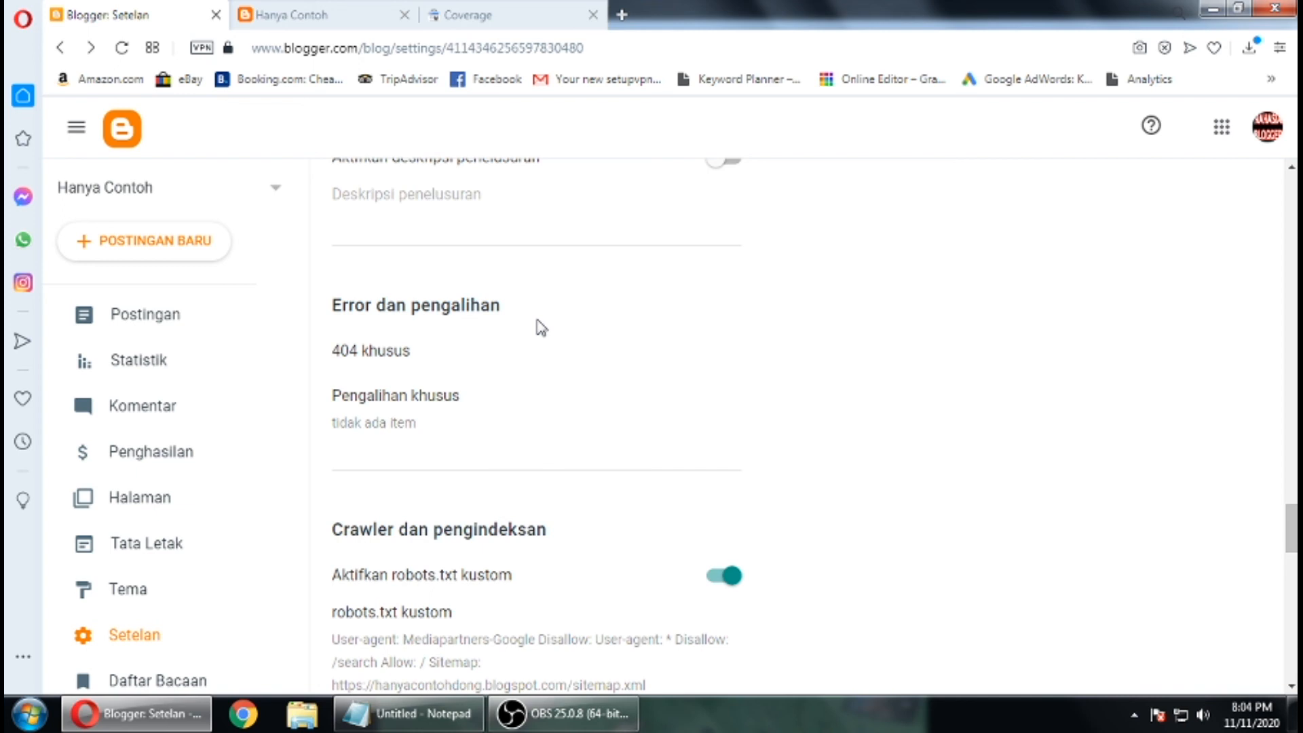
Switch to the robots.txt text in Notepad, open the Save As dialog and dismiss it, and return to the Blogger settings
click(407, 713)
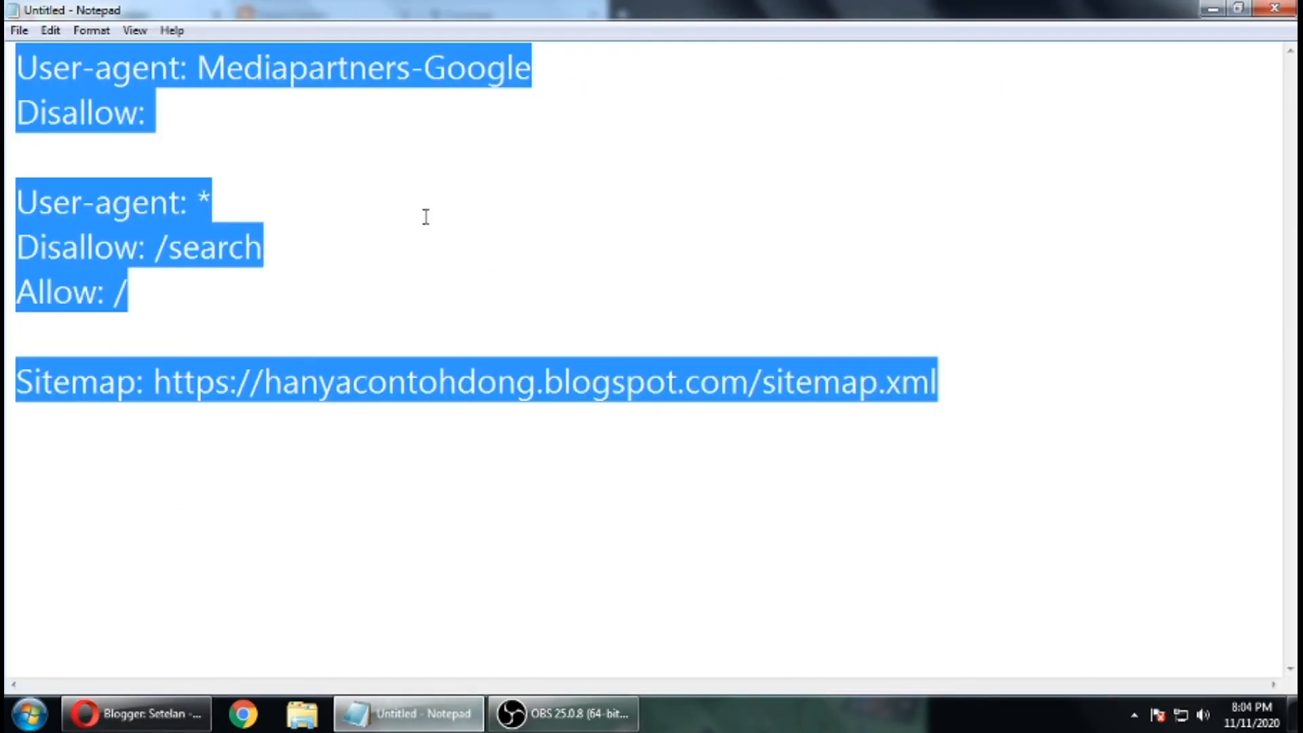
click(426, 216)
click(19, 30)
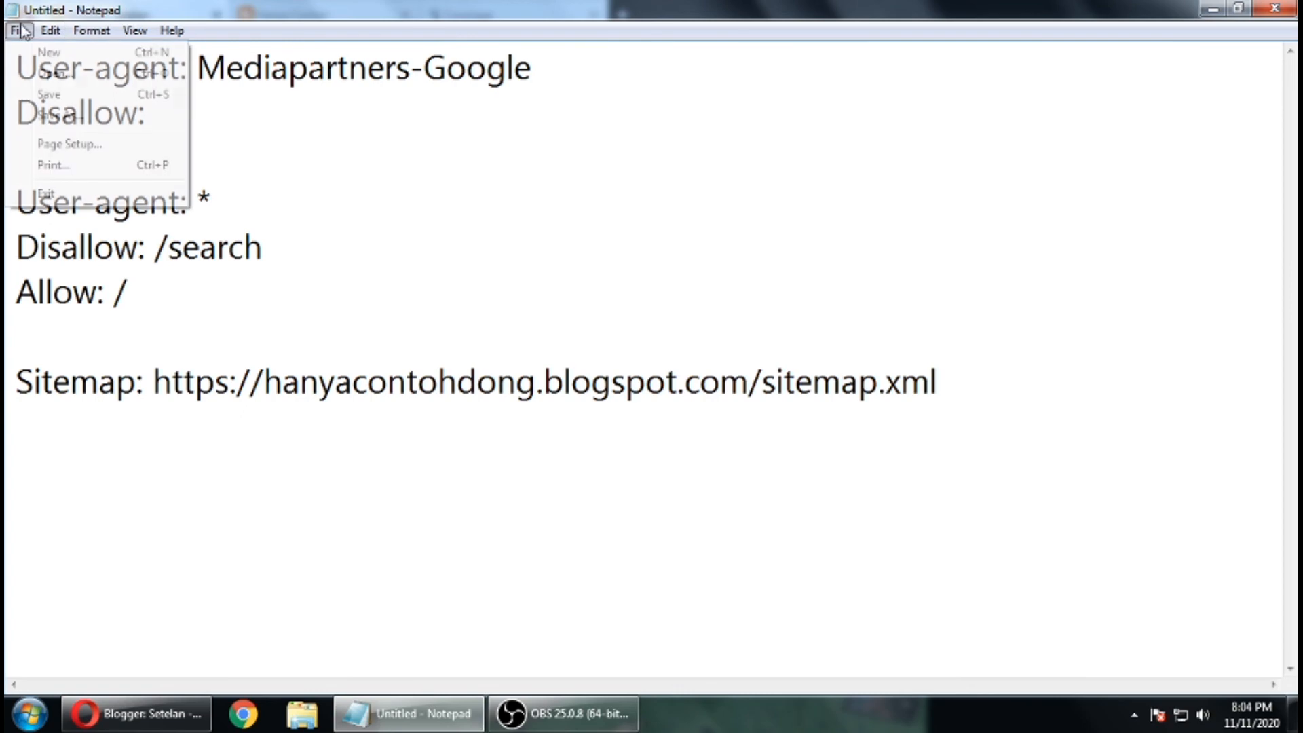
click(51, 116)
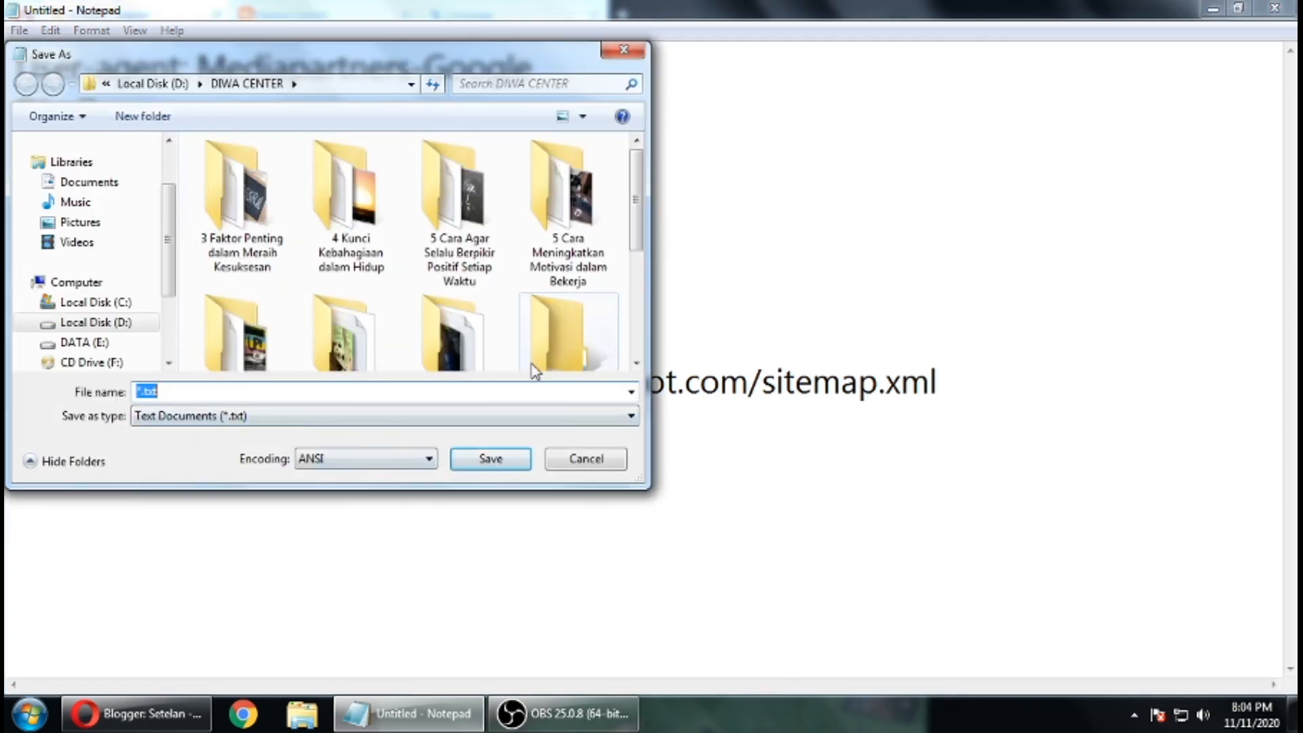
click(622, 50)
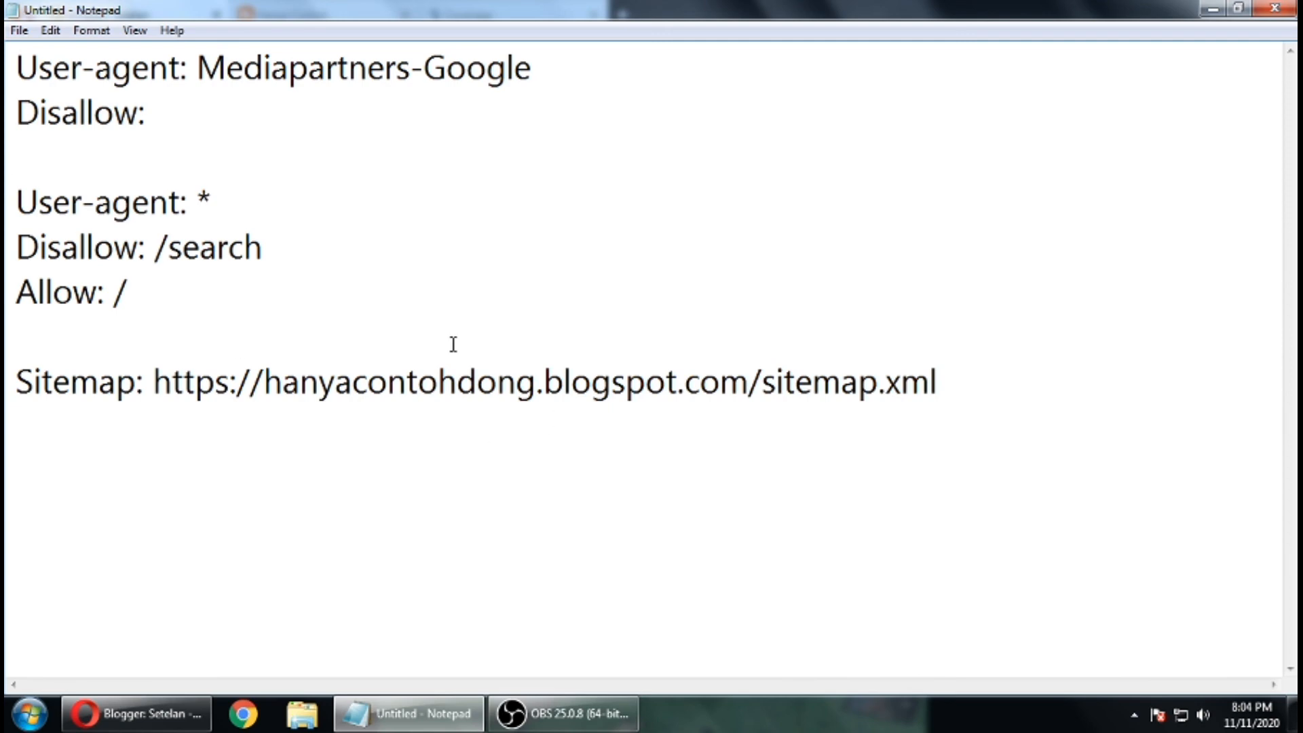
click(405, 713)
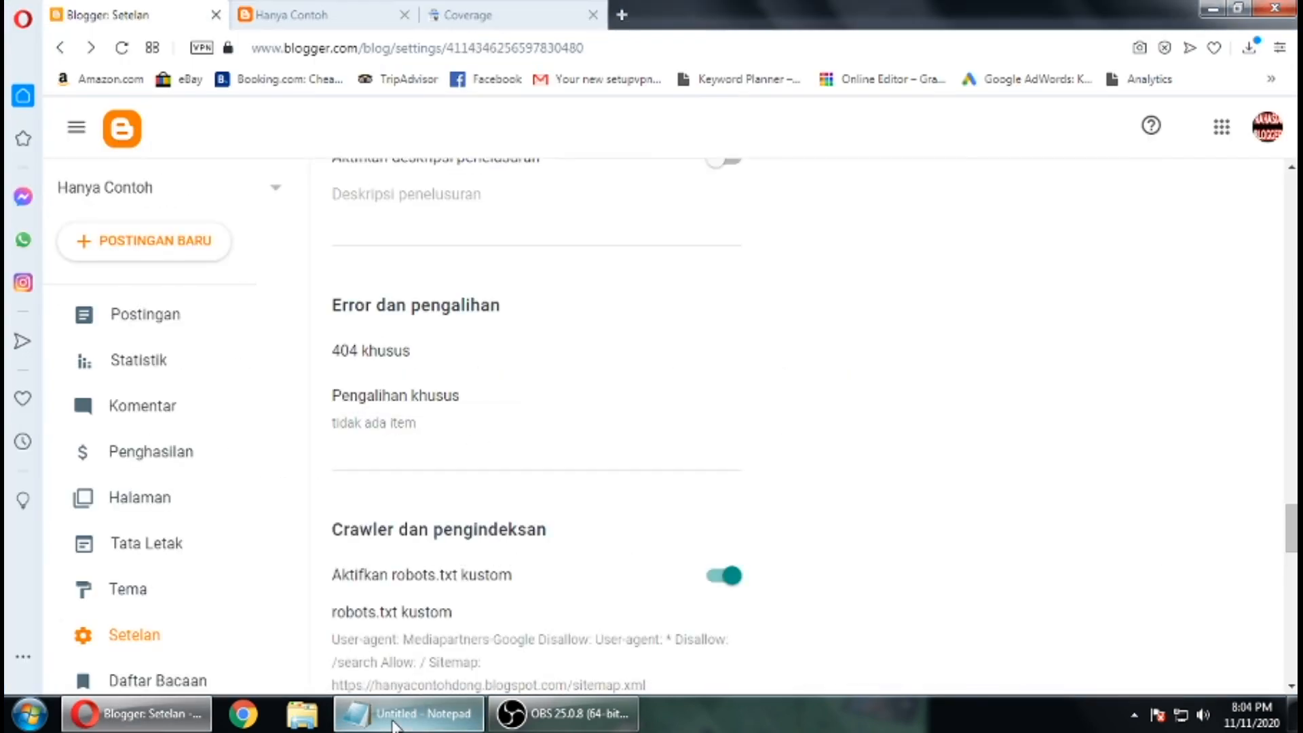
scroll(431, 262, down, 5)
scroll(494, 344, up, 6)
scroll(494, 344, up, 1)
scroll(491, 335, up, 5)
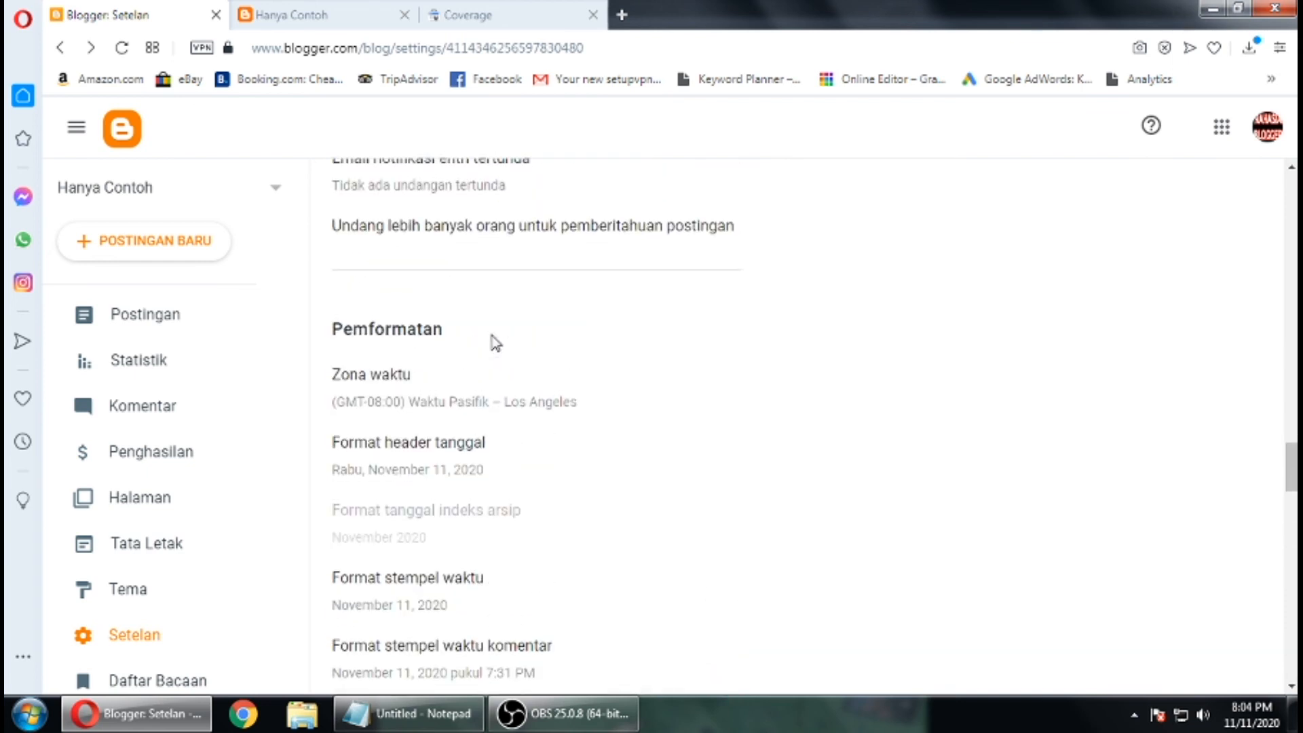
scroll(494, 343, up, 6)
scroll(489, 343, down, 5)
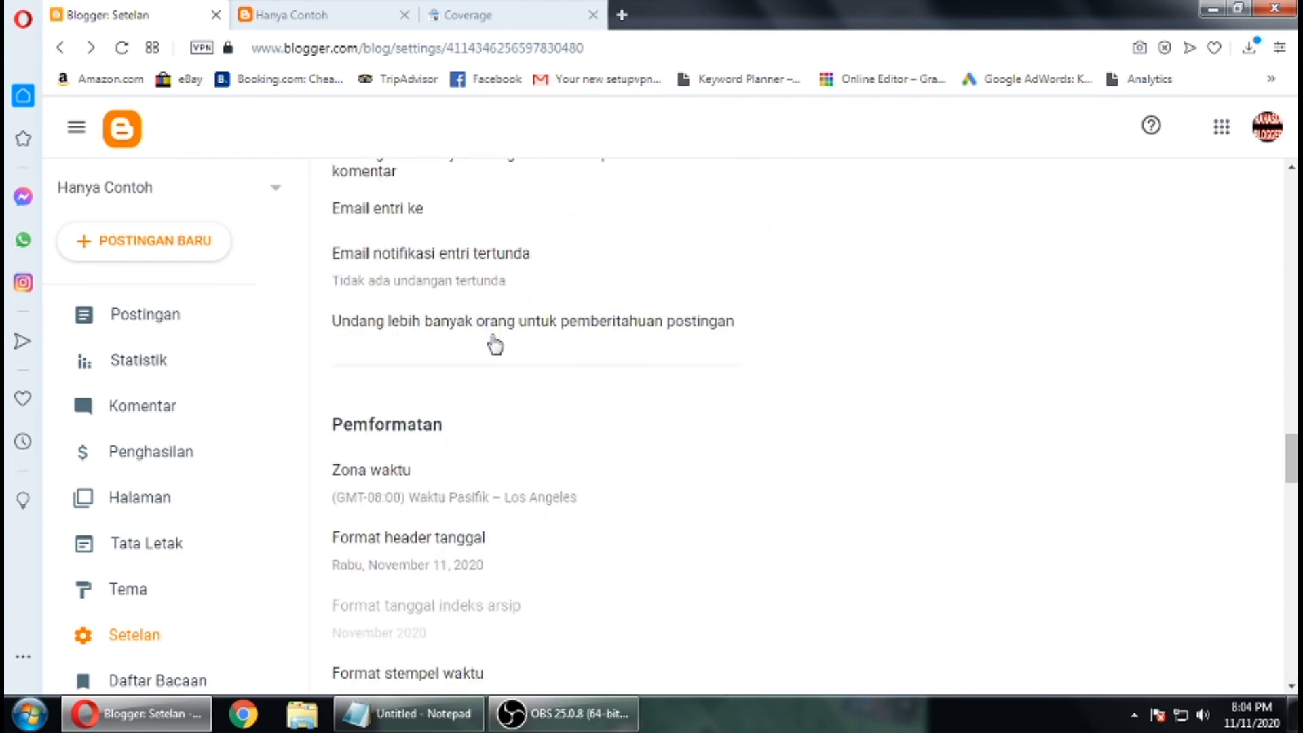
click(268, 11)
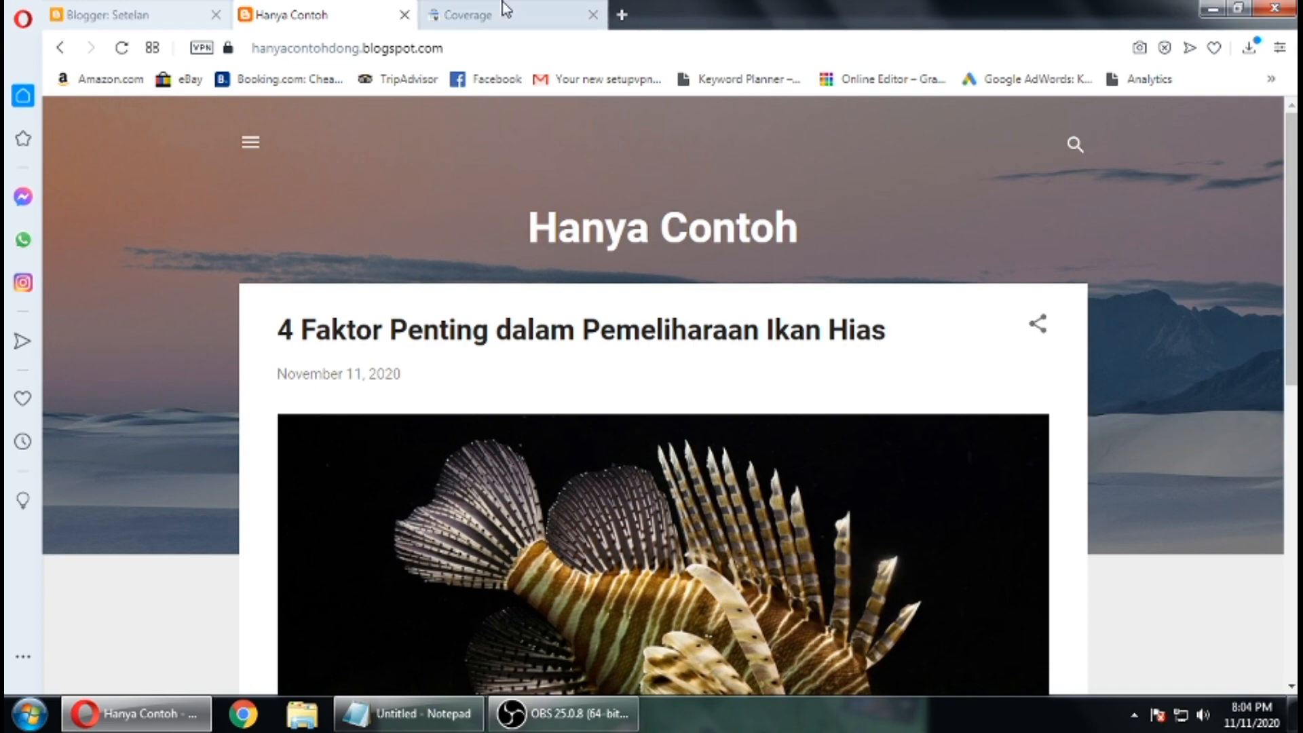
click(485, 13)
click(316, 10)
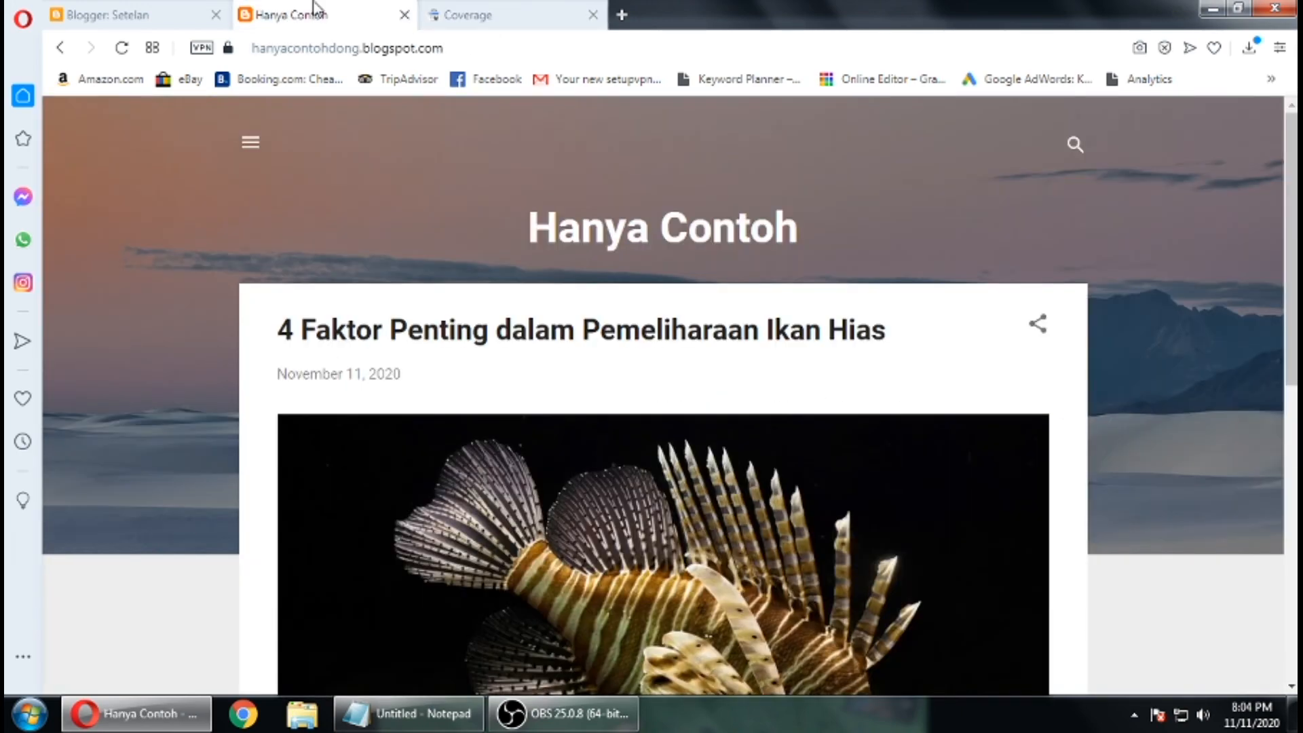
click(475, 14)
click(160, 11)
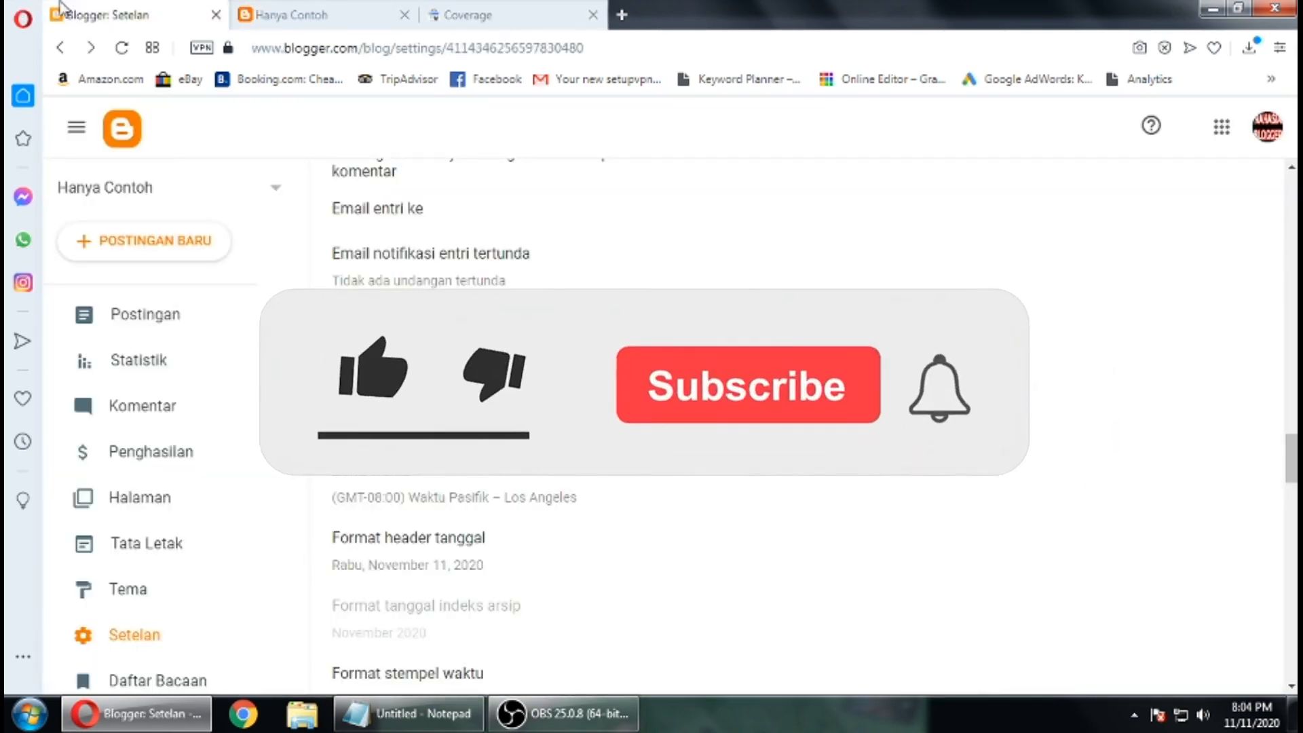
click(283, 19)
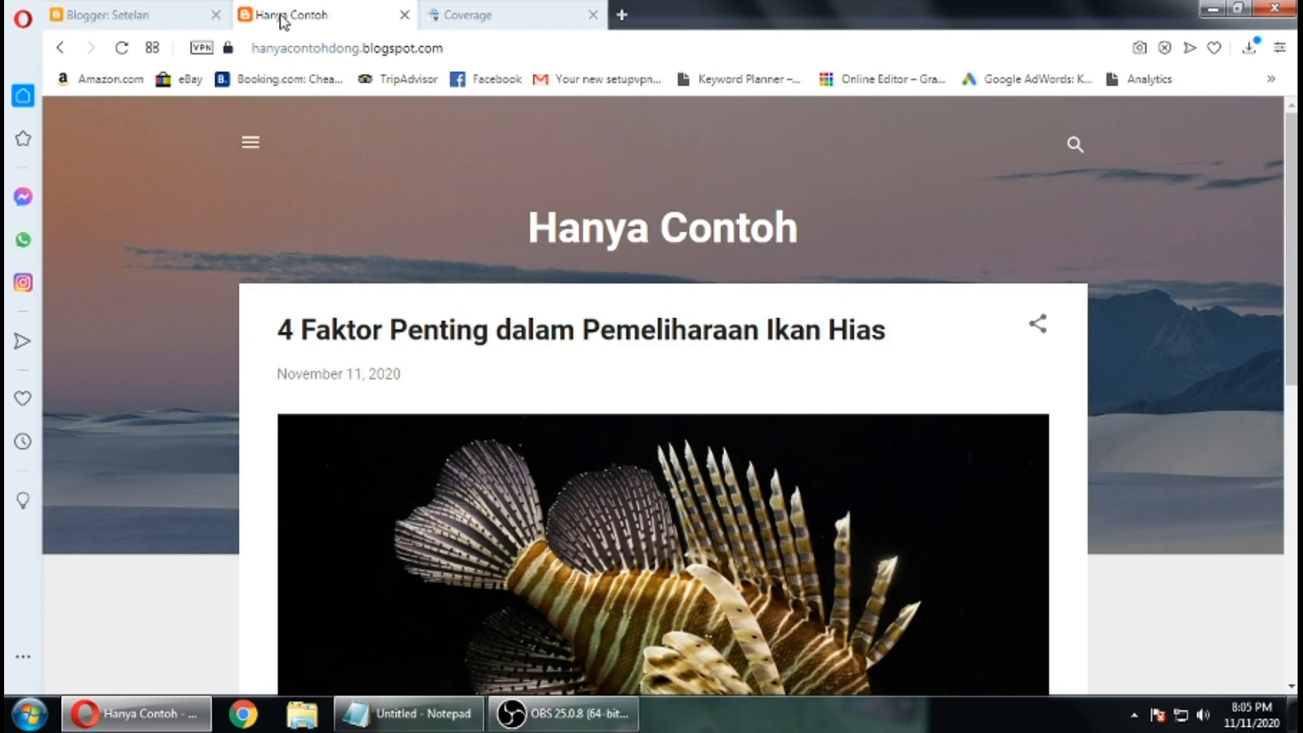
scroll(290, 293, down, 10)
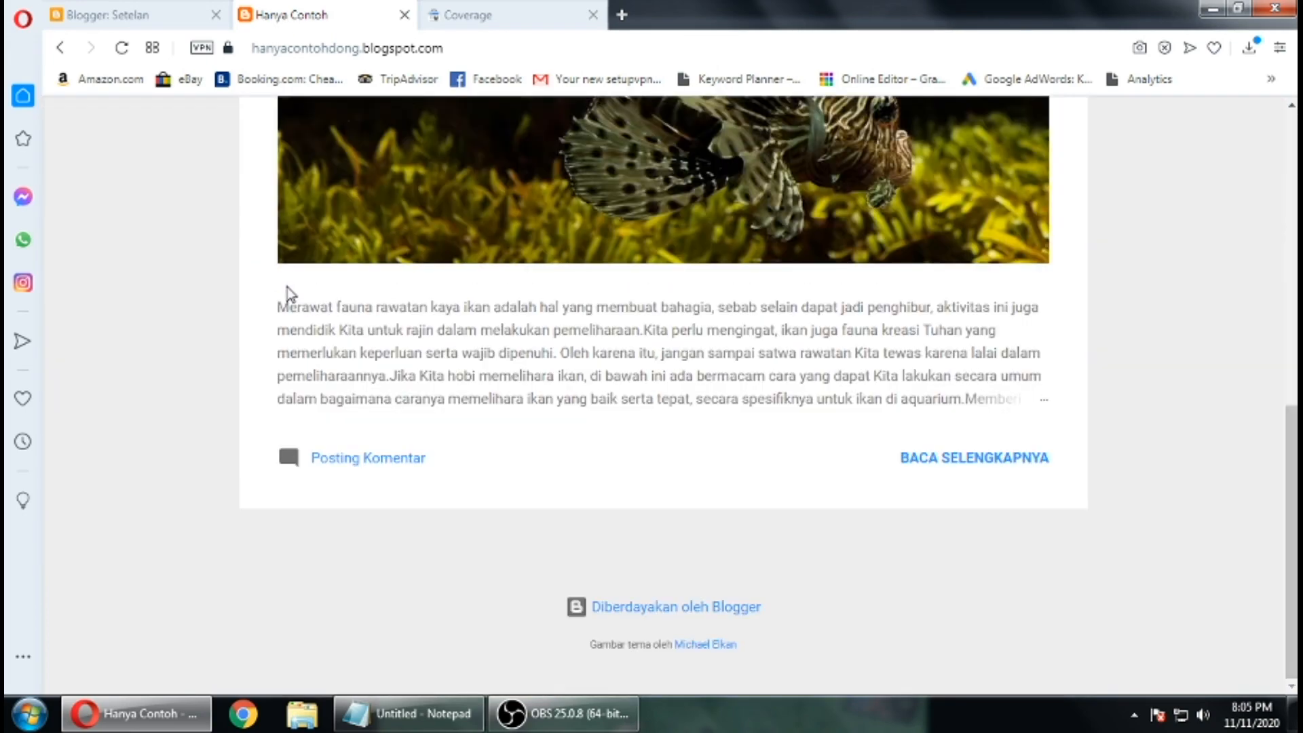
scroll(290, 295, up, 10)
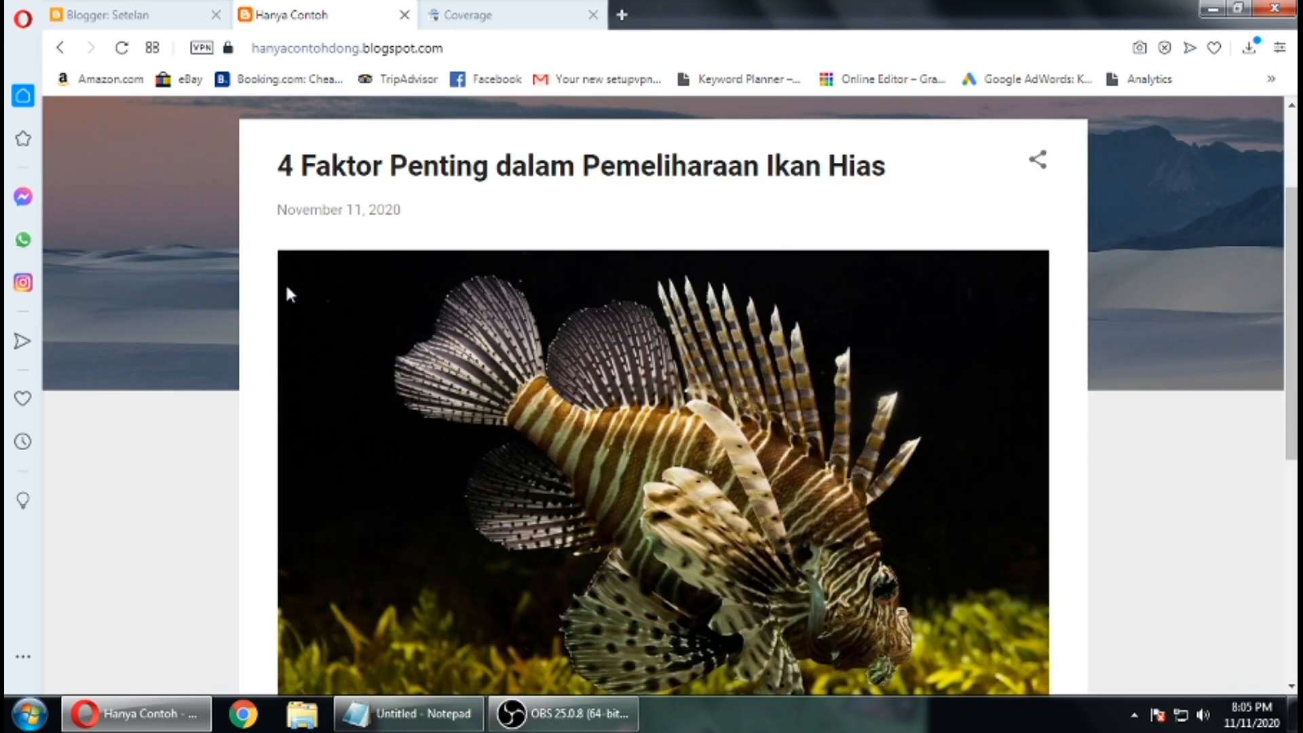